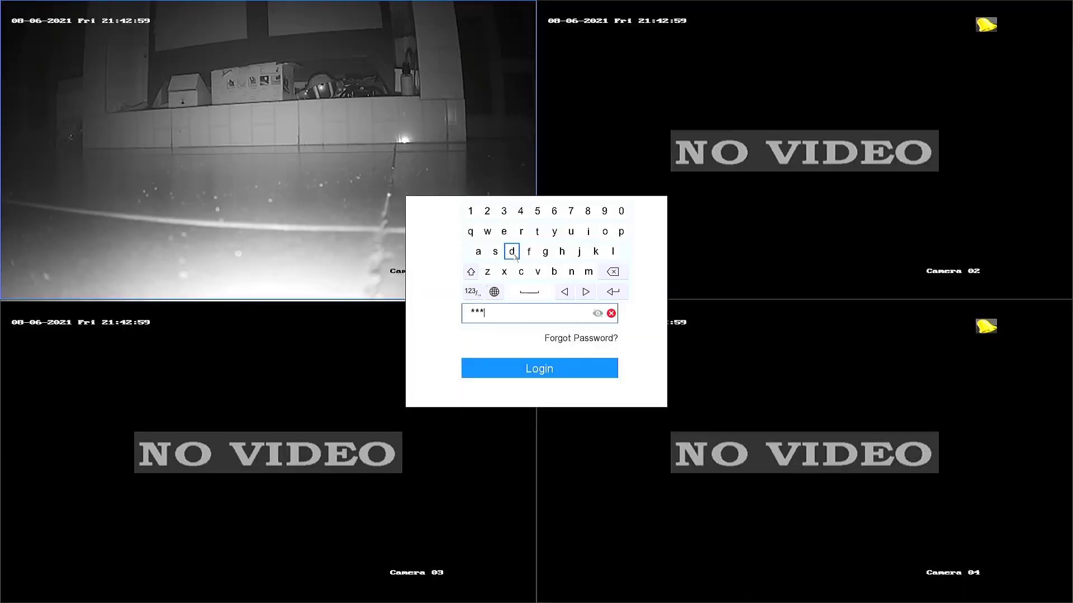
# Log in with the admin password, skip the unlock pattern, and select the Camera 01 feed.
pyautogui.press('Return')
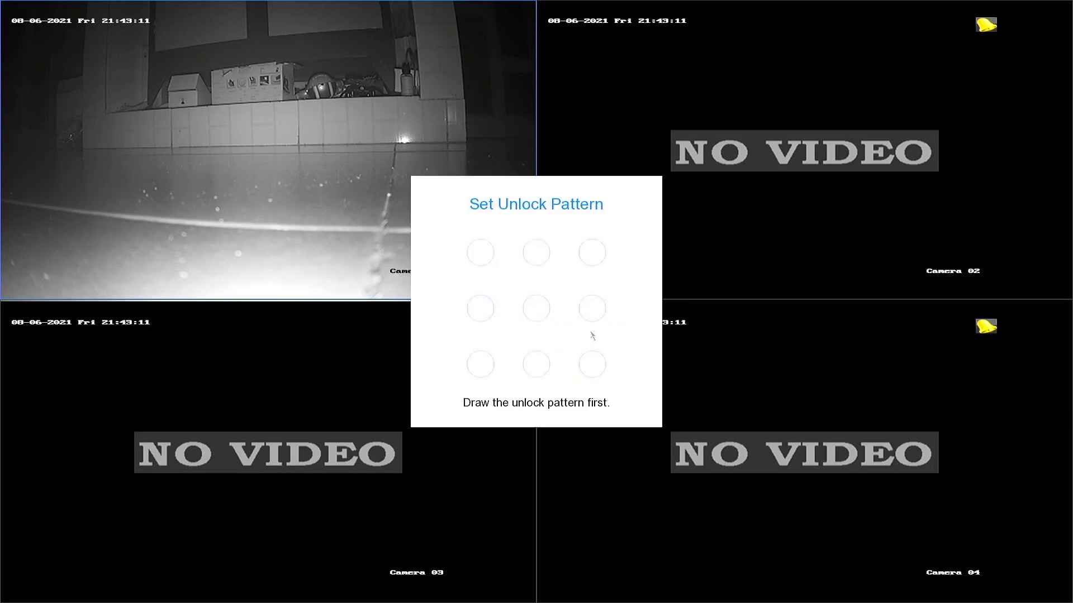
pyautogui.rightClick(602, 318)
pyautogui.click(398, 194)
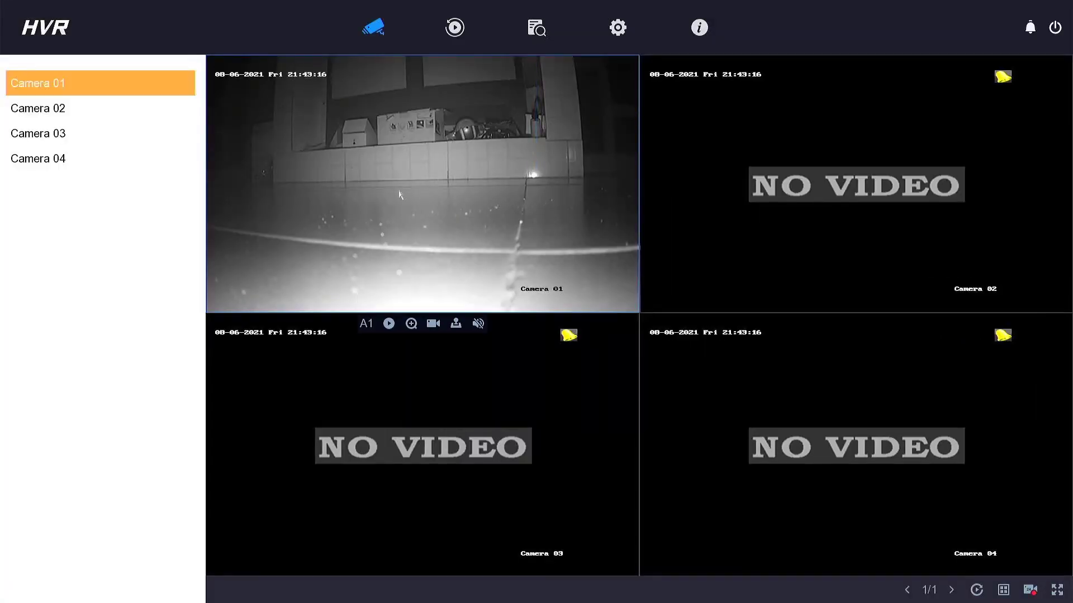
# Switch analog channels A2, A3 and A4 to IP, apply, and accept the reboot.
pyautogui.click(618, 29)
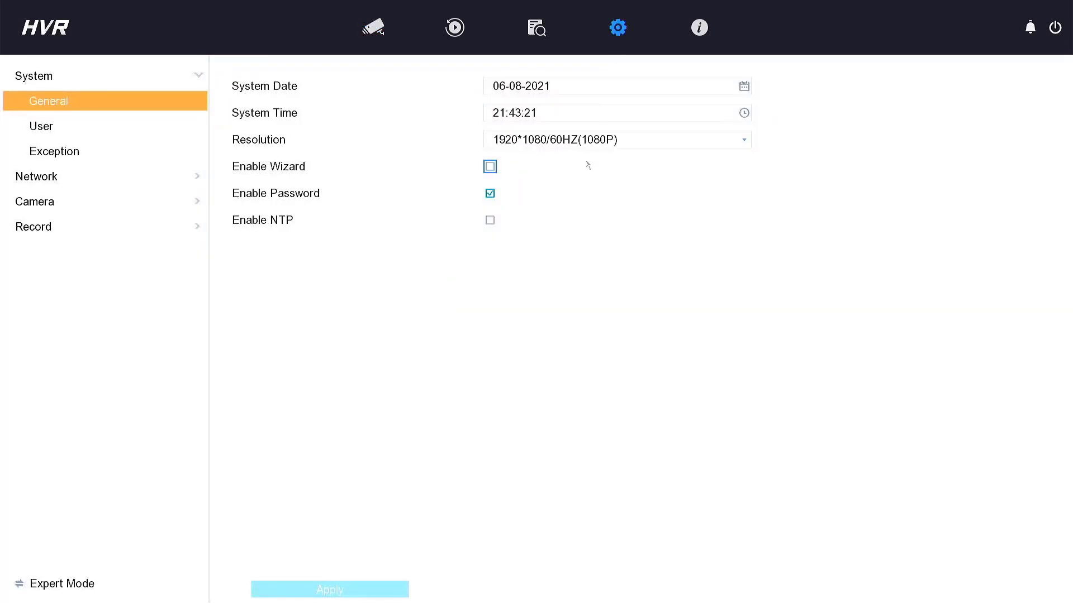
pyautogui.click(53, 202)
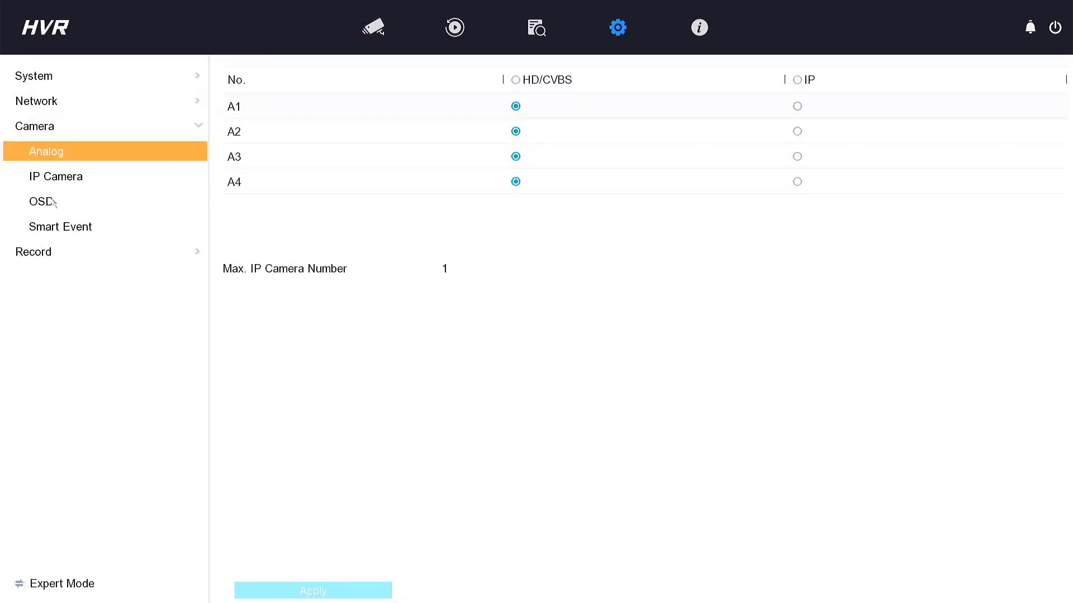
pyautogui.click(56, 202)
pyautogui.click(797, 131)
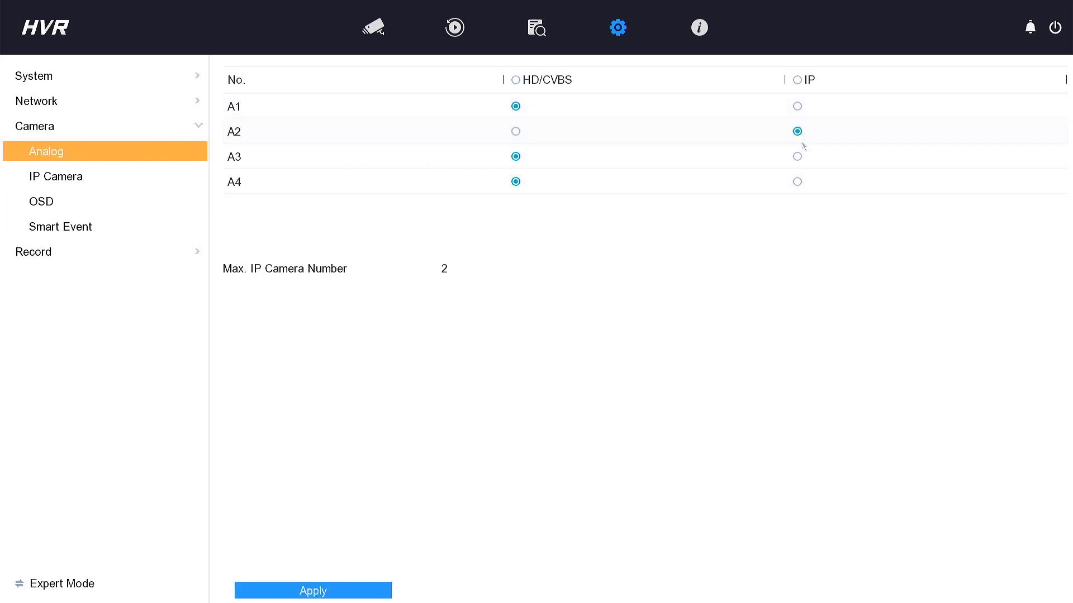
pyautogui.click(797, 157)
pyautogui.click(797, 182)
pyautogui.click(309, 592)
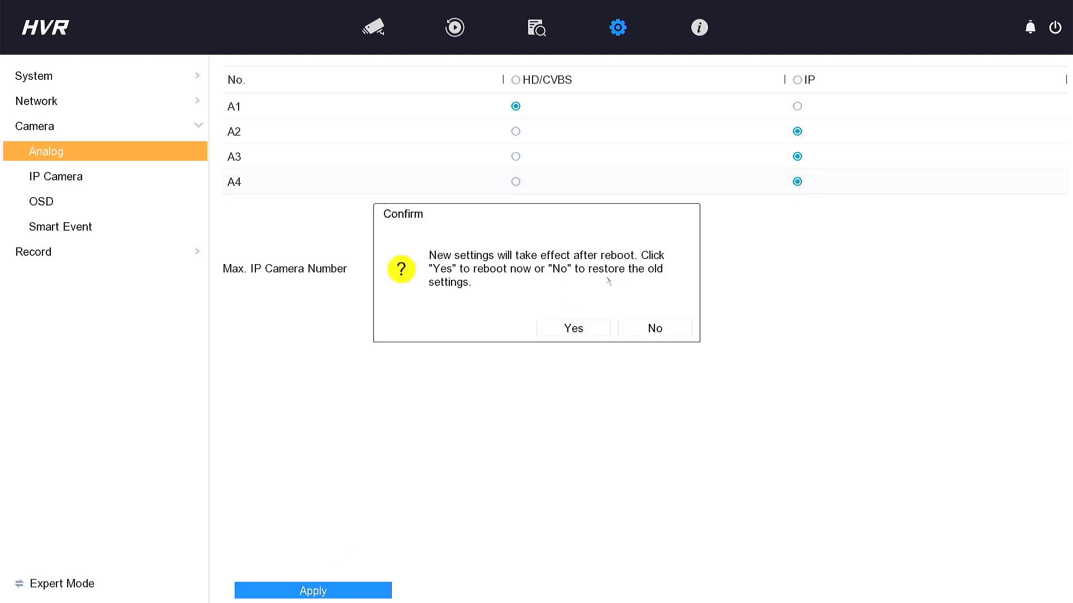
pyautogui.click(581, 331)
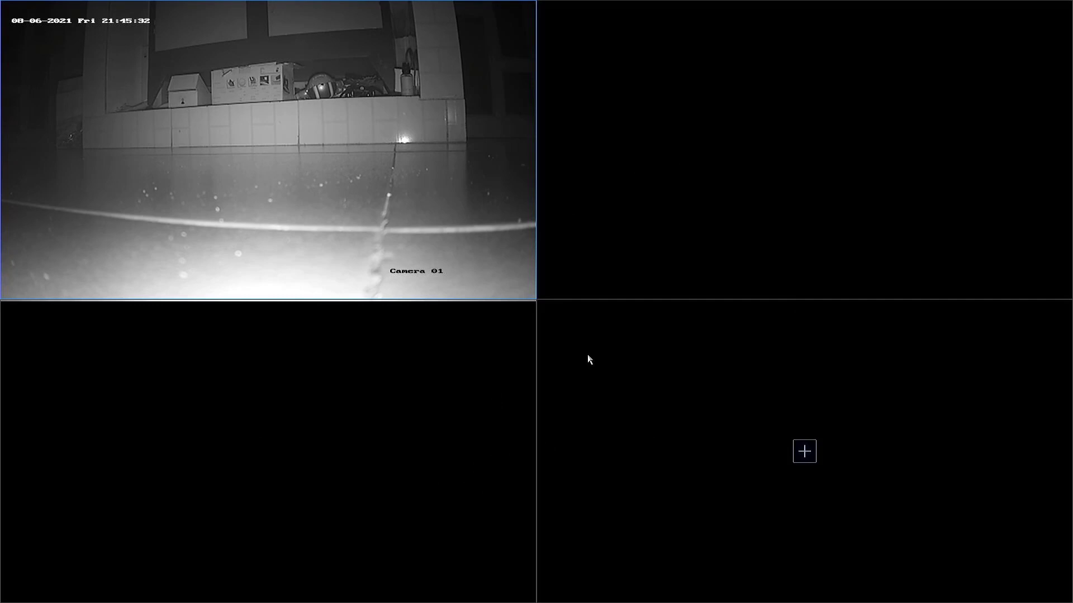
# Enter the admin password on the on-screen keyboard at the login prompt.
pyautogui.click(561, 231)
pyautogui.click(539, 313)
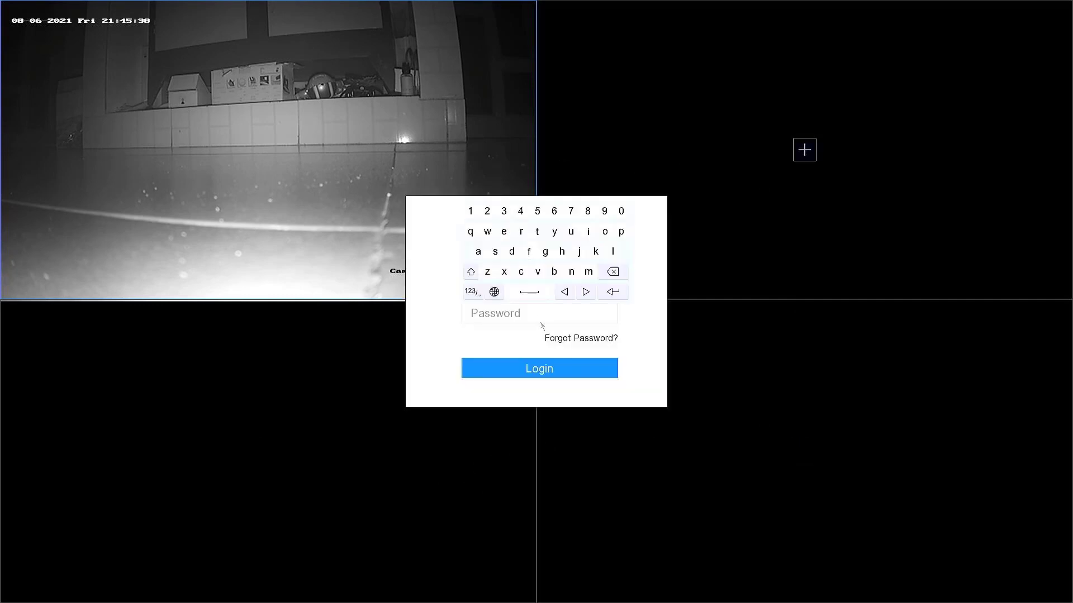
pyautogui.click(478, 252)
pyautogui.click(495, 252)
pyautogui.click(512, 251)
pyautogui.click(470, 211)
pyautogui.click(487, 210)
pyautogui.click(504, 211)
pyautogui.click(520, 211)
pyautogui.click(537, 210)
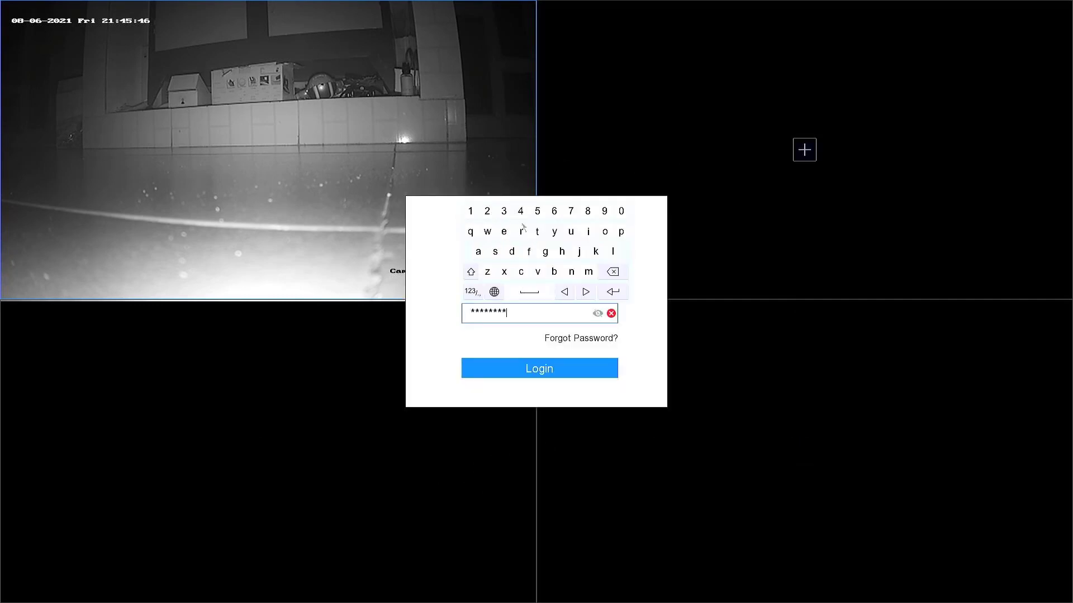
# Log in and open Configuration > Camera showing A2–A4 as IP, limit 4.
pyautogui.click(539, 369)
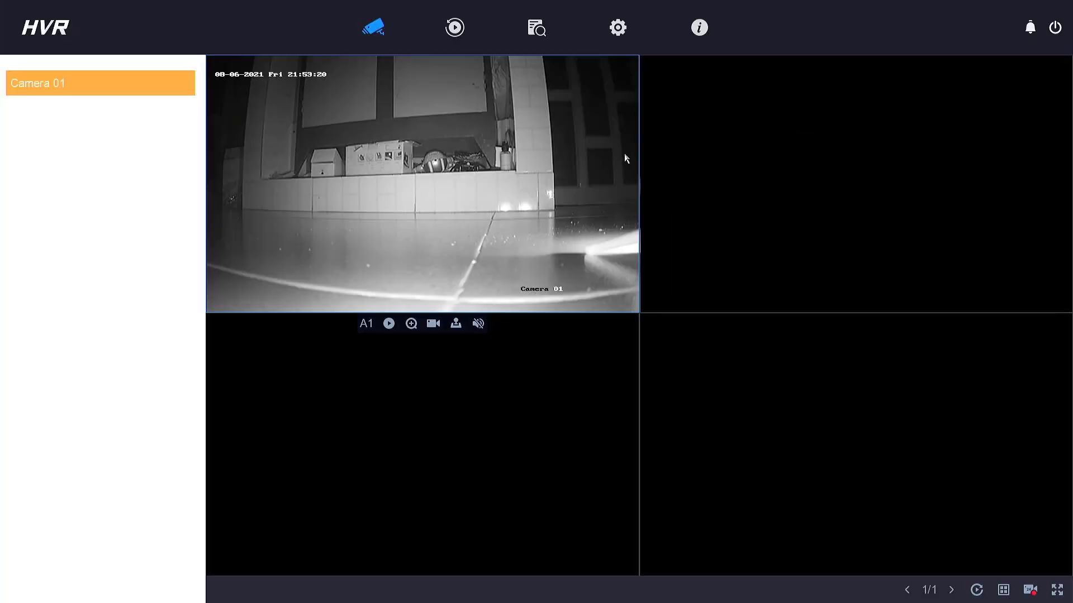
pyautogui.click(619, 31)
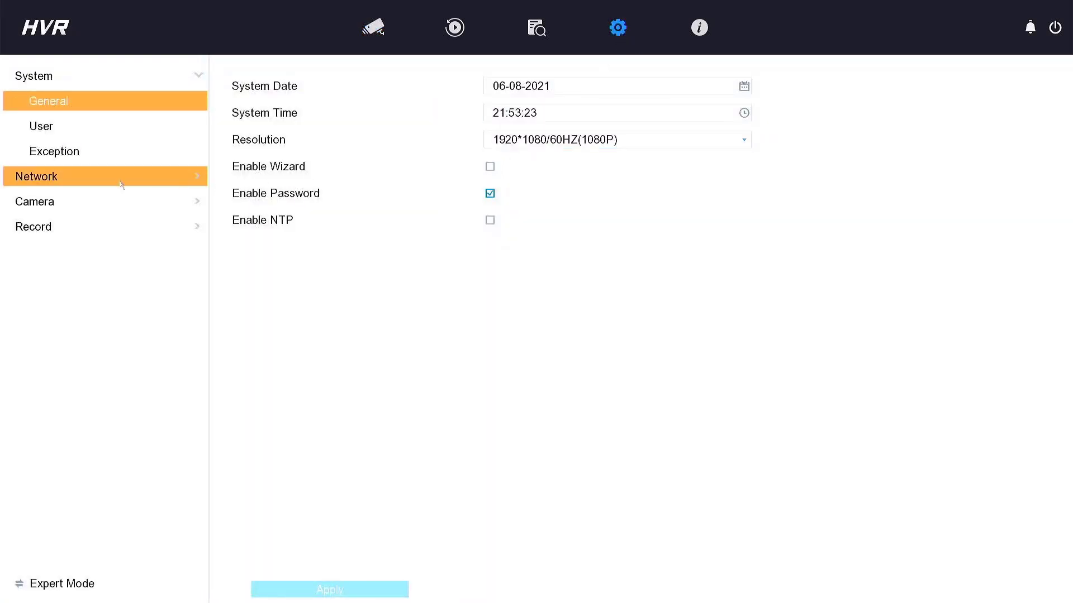
pyautogui.click(43, 203)
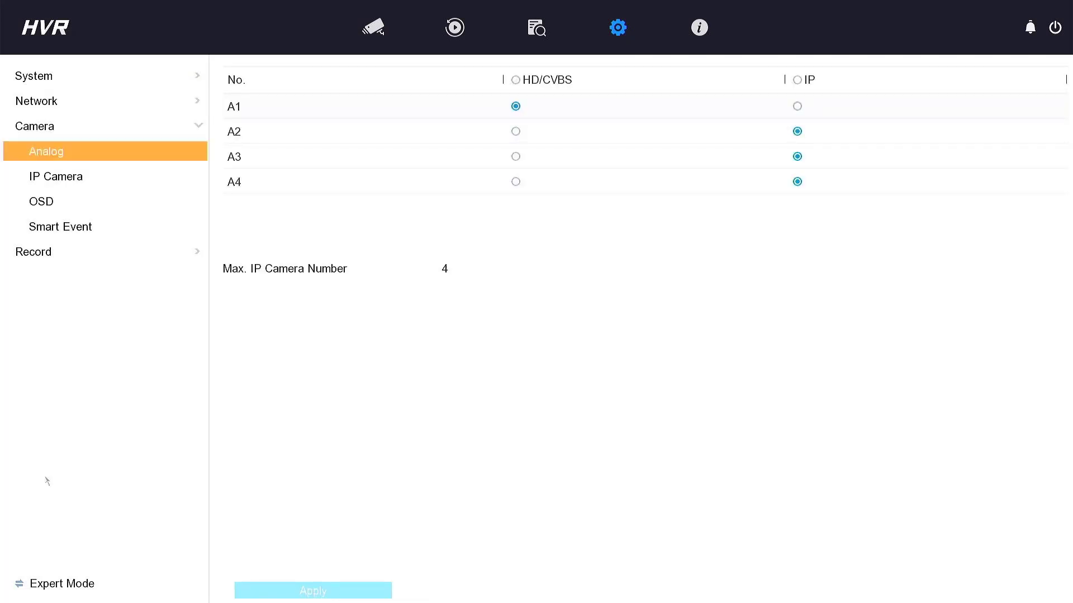
# In Expert Mode, refresh the IP Camera online device list to find 139.39.9.21 and 139.39.9.22.
pyautogui.click(68, 584)
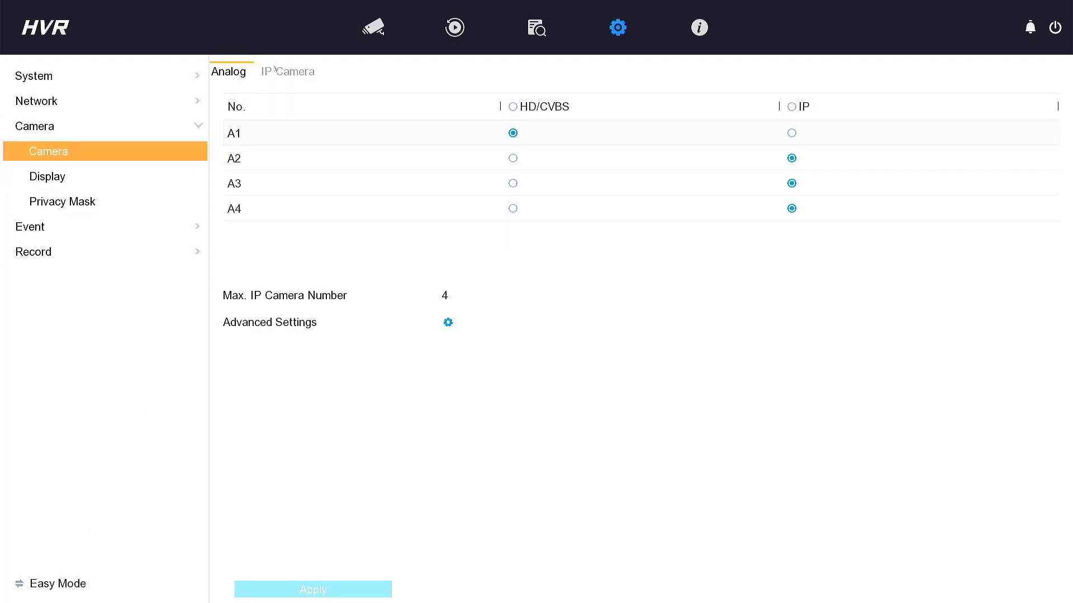
pyautogui.click(306, 72)
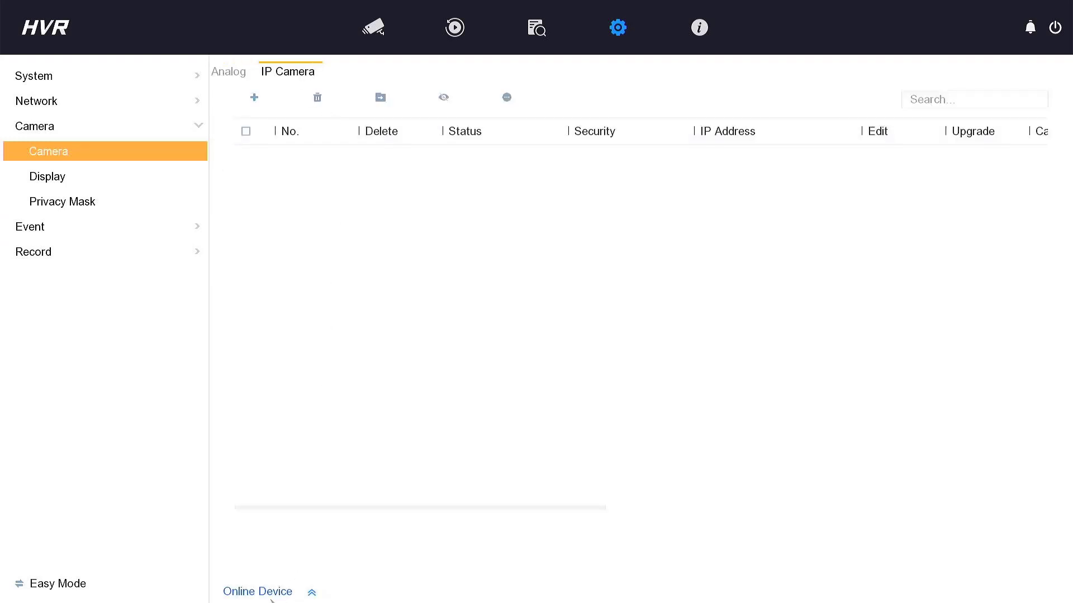
pyautogui.click(289, 593)
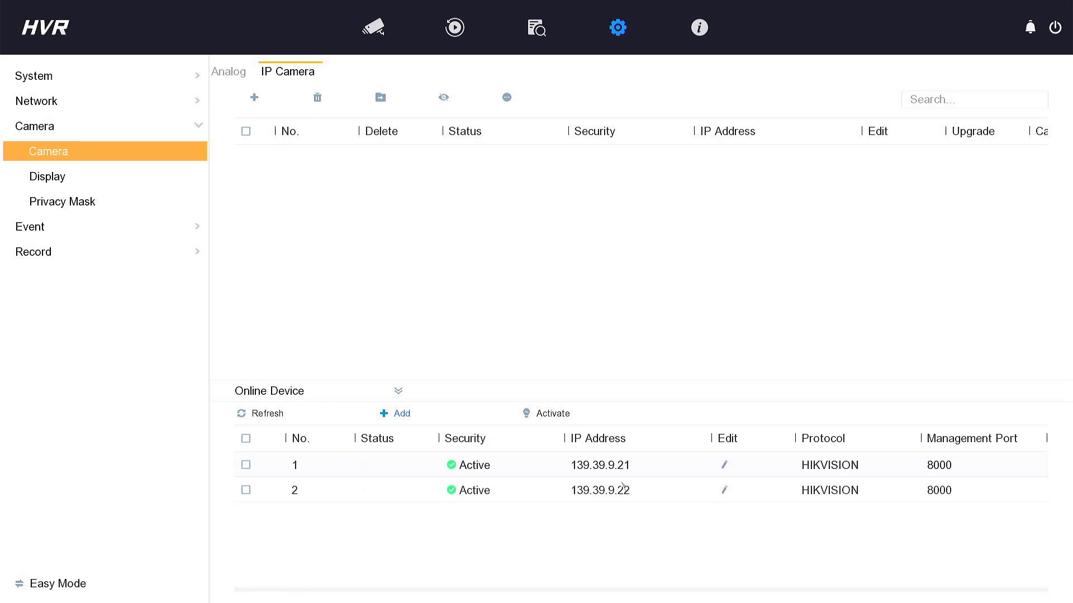
pyautogui.click(275, 414)
# Change online camera 1's IP address to 139.39.9.200.
pyautogui.click(723, 465)
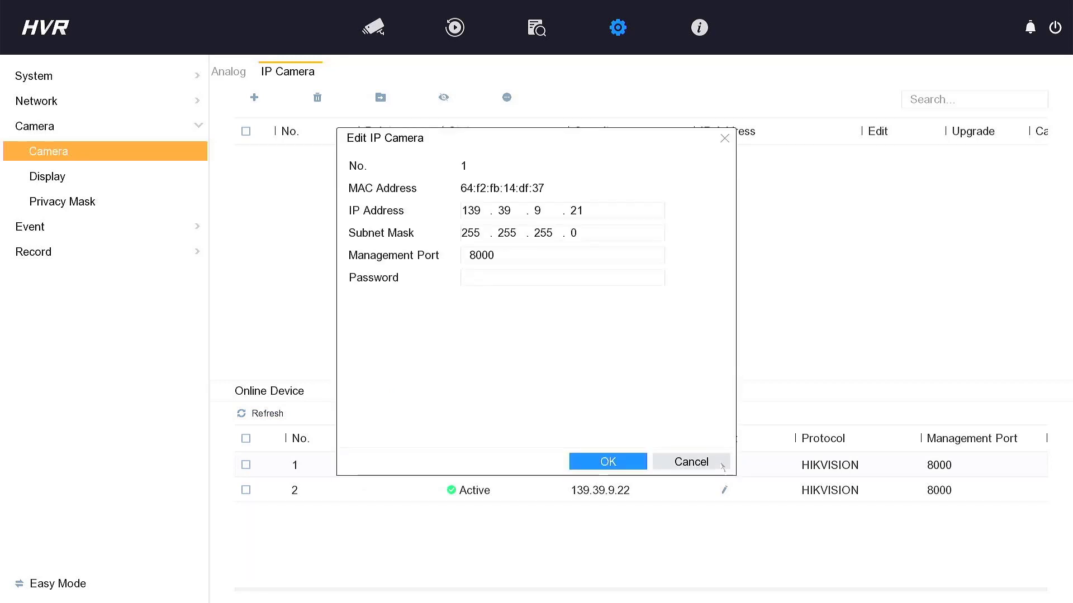
pyautogui.click(606, 212)
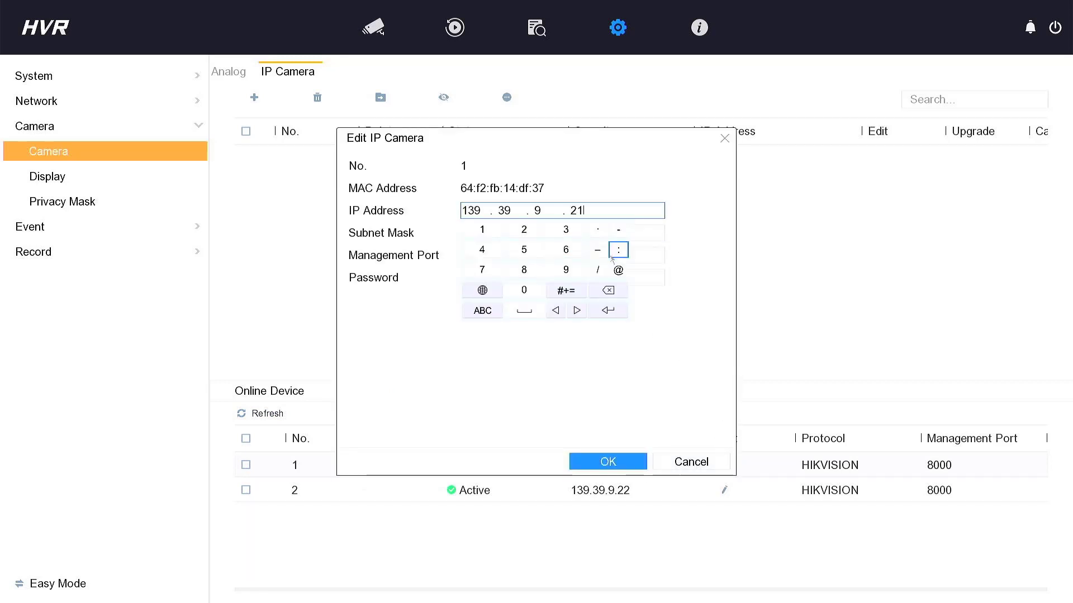
pyautogui.click(524, 290)
pyautogui.click(607, 310)
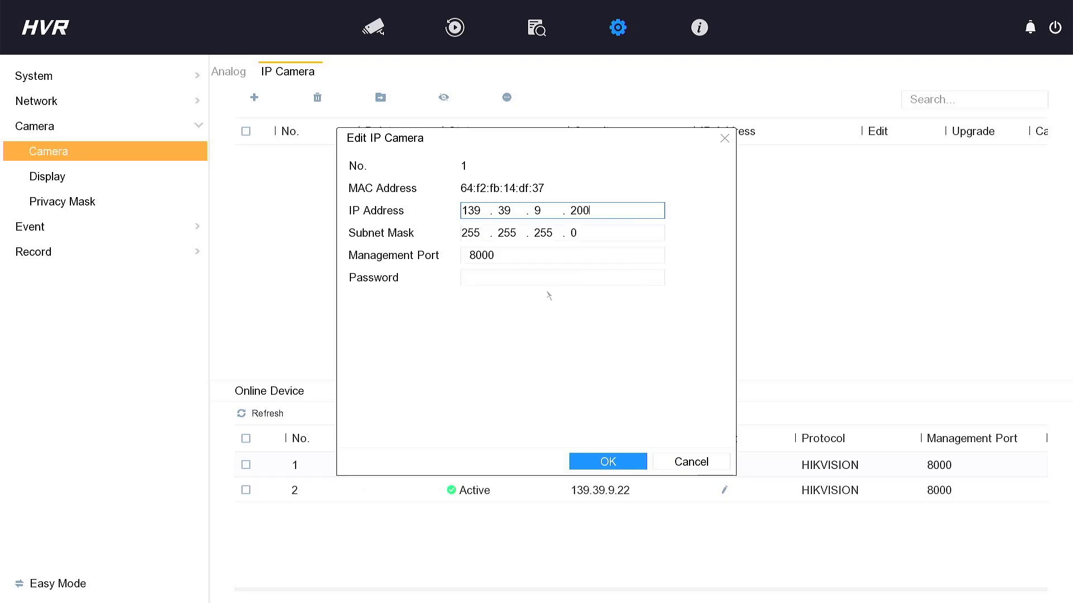
# Enter the camera's uppercase verification code as its password and save.
pyautogui.click(541, 278)
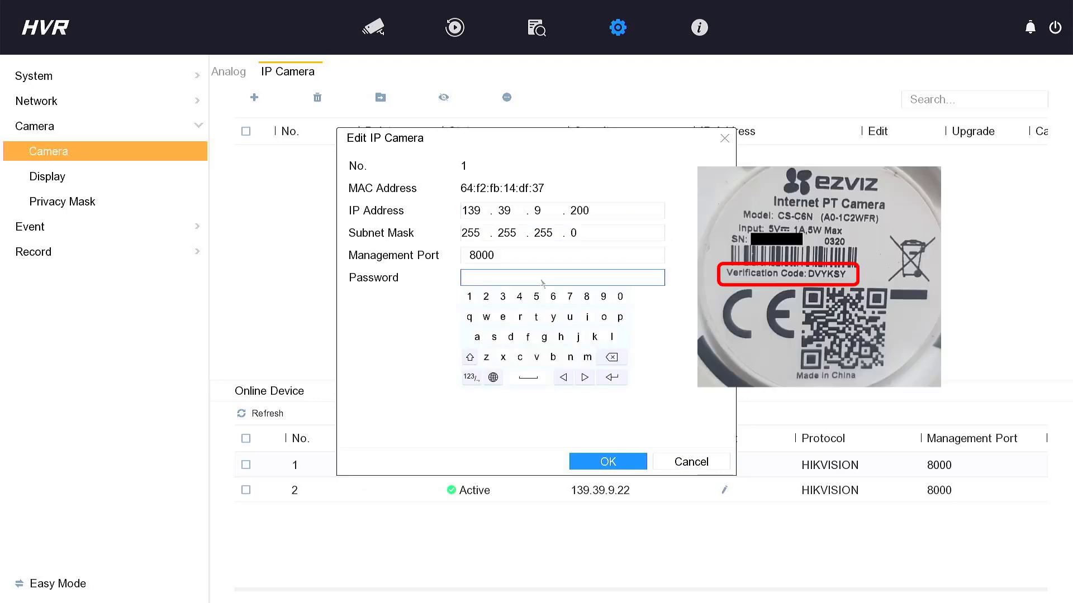
pyautogui.click(469, 357)
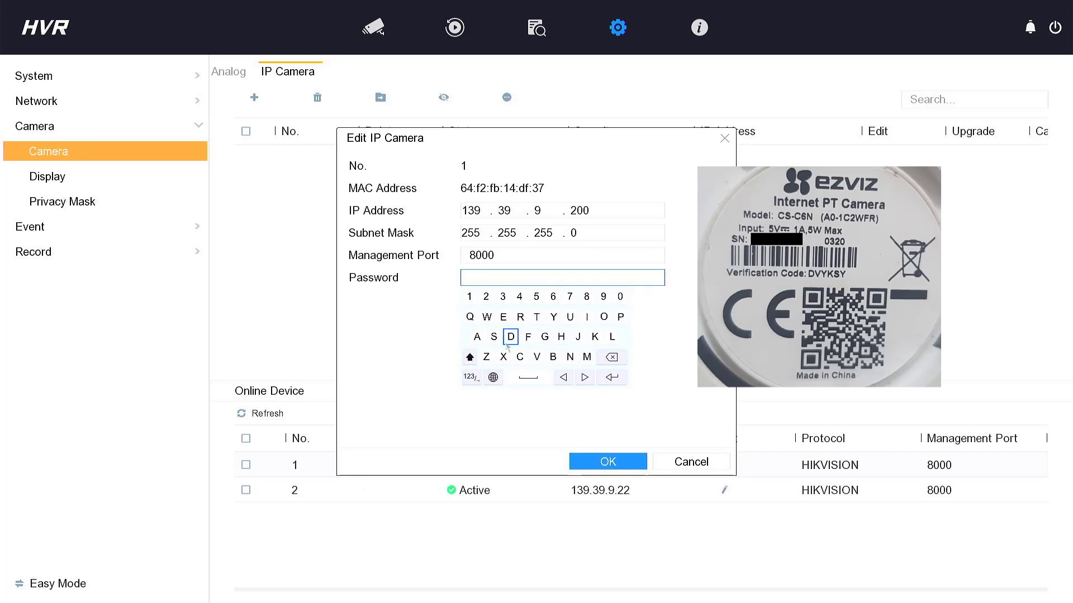
pyautogui.click(510, 337)
pyautogui.click(537, 360)
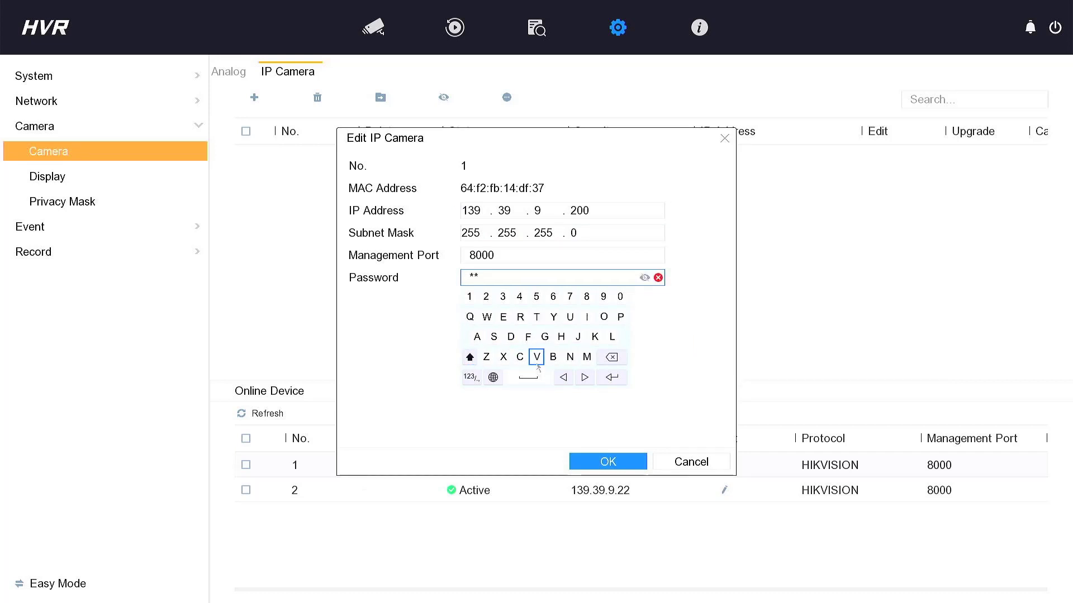
pyautogui.click(553, 316)
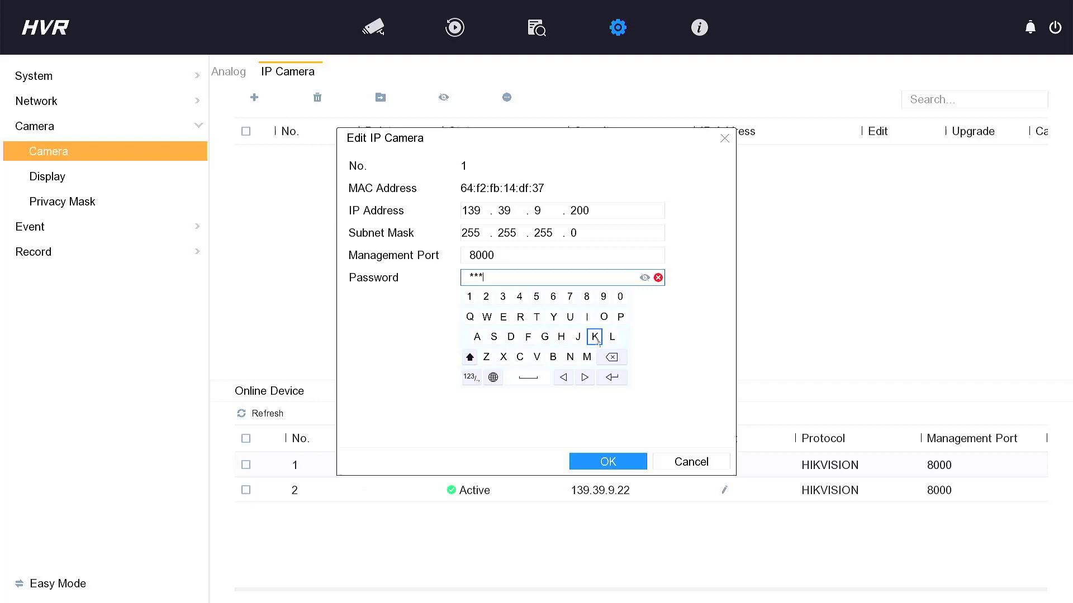
pyautogui.click(494, 336)
pyautogui.click(610, 378)
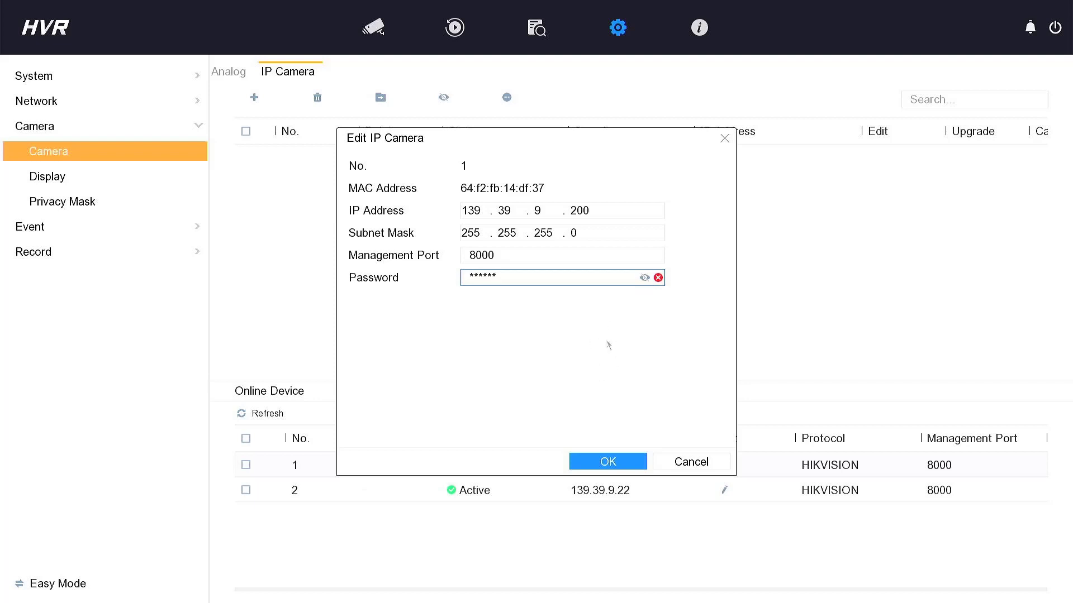
pyautogui.click(608, 461)
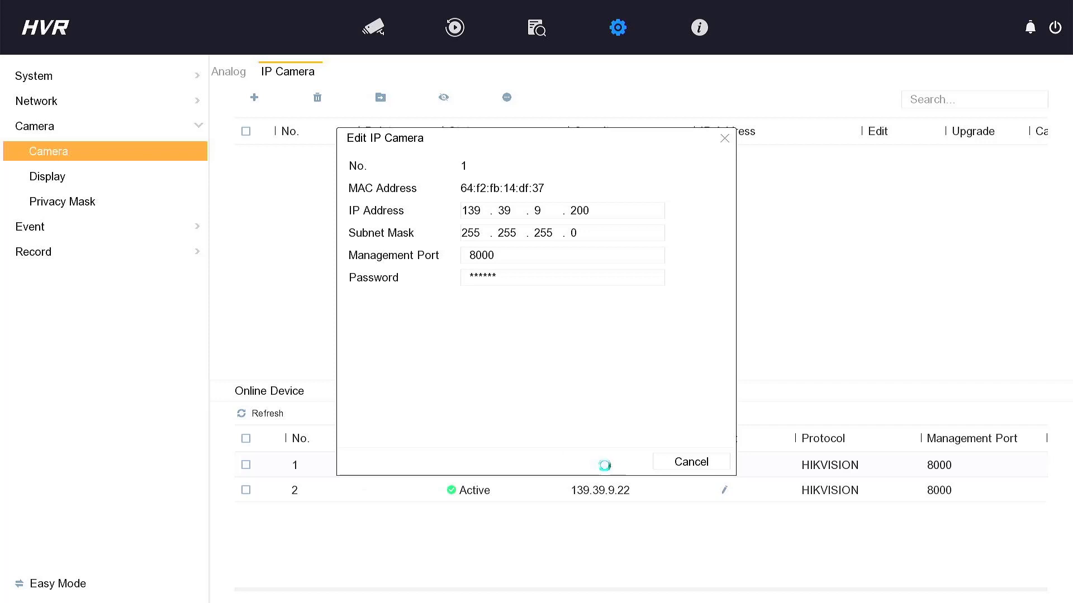
# Change online camera 2's IP address to 139.39.9.201.
pyautogui.click(726, 491)
pyautogui.click(613, 215)
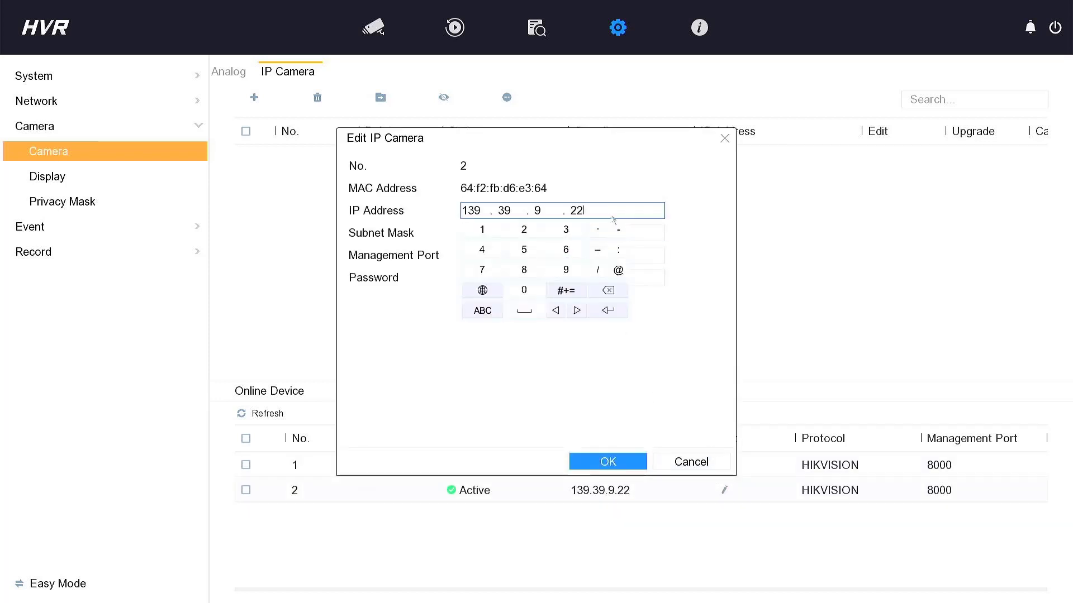
pyautogui.click(608, 290)
pyautogui.click(524, 290)
pyautogui.click(482, 230)
pyautogui.click(609, 310)
# Enter camera 2's uppercase verification code as its password and save.
pyautogui.click(538, 278)
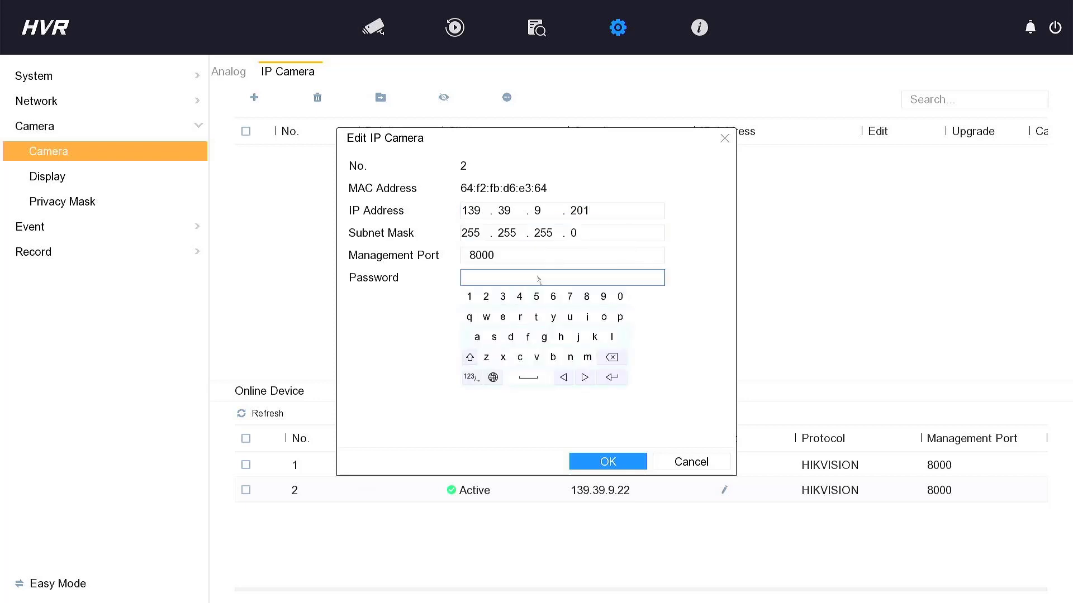
pyautogui.click(469, 357)
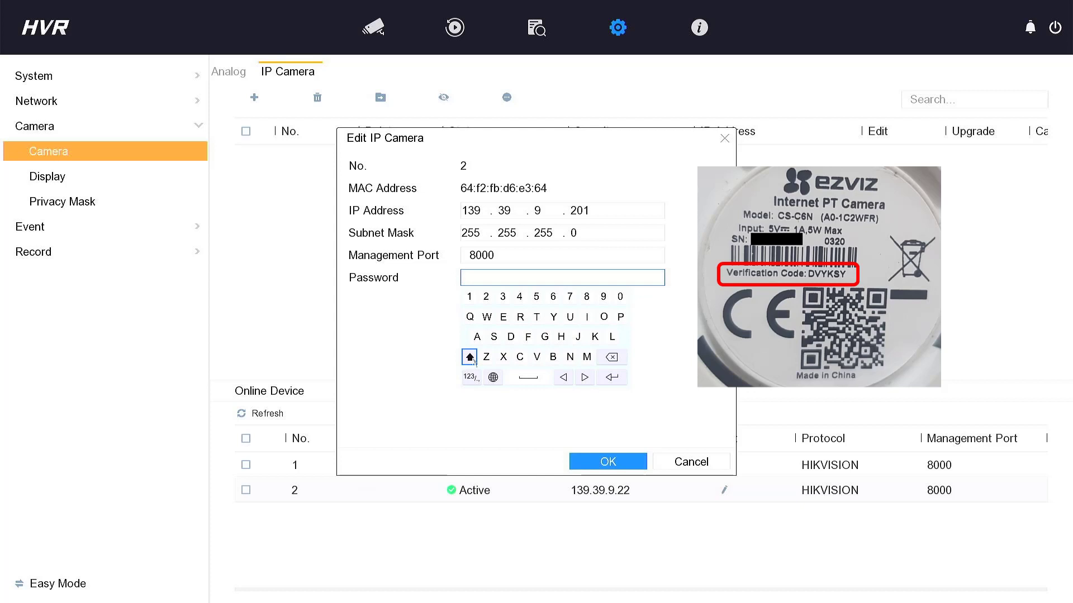
pyautogui.click(586, 357)
pyautogui.click(503, 357)
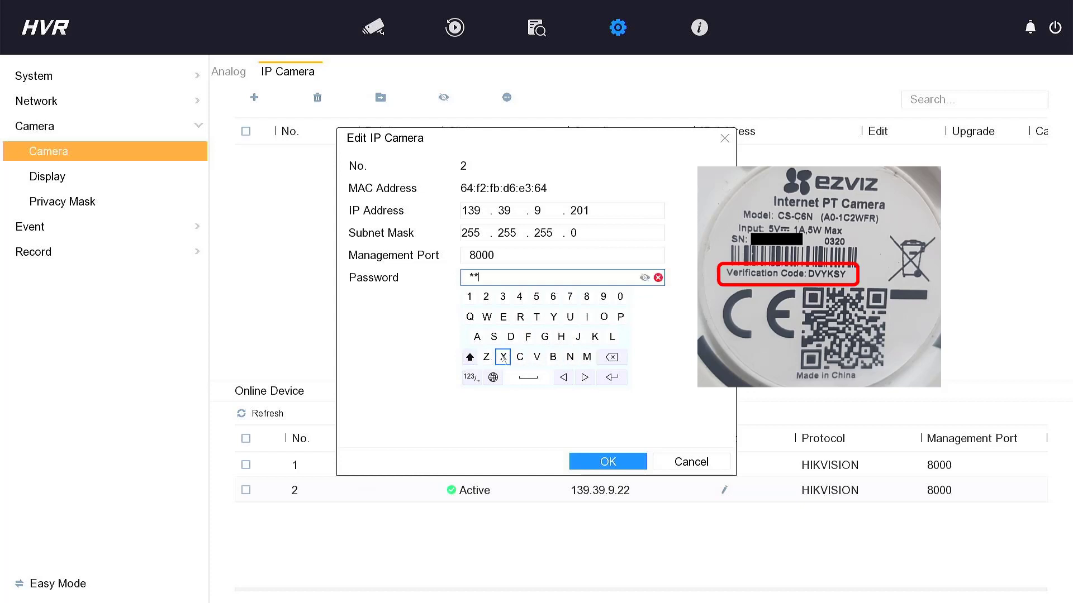
pyautogui.click(595, 336)
pyautogui.click(578, 337)
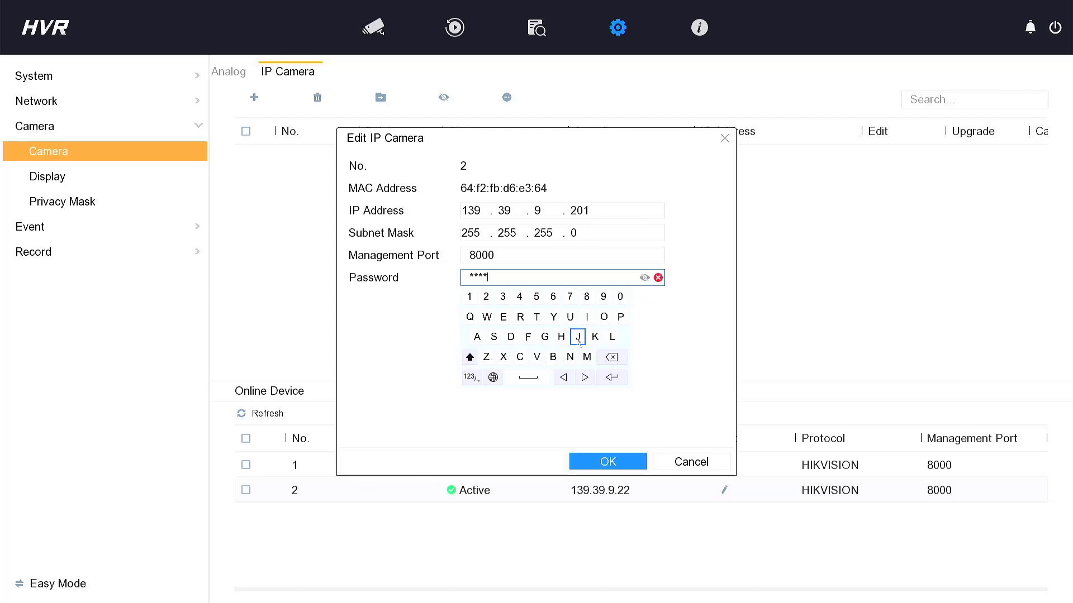
pyautogui.click(536, 316)
pyautogui.click(503, 317)
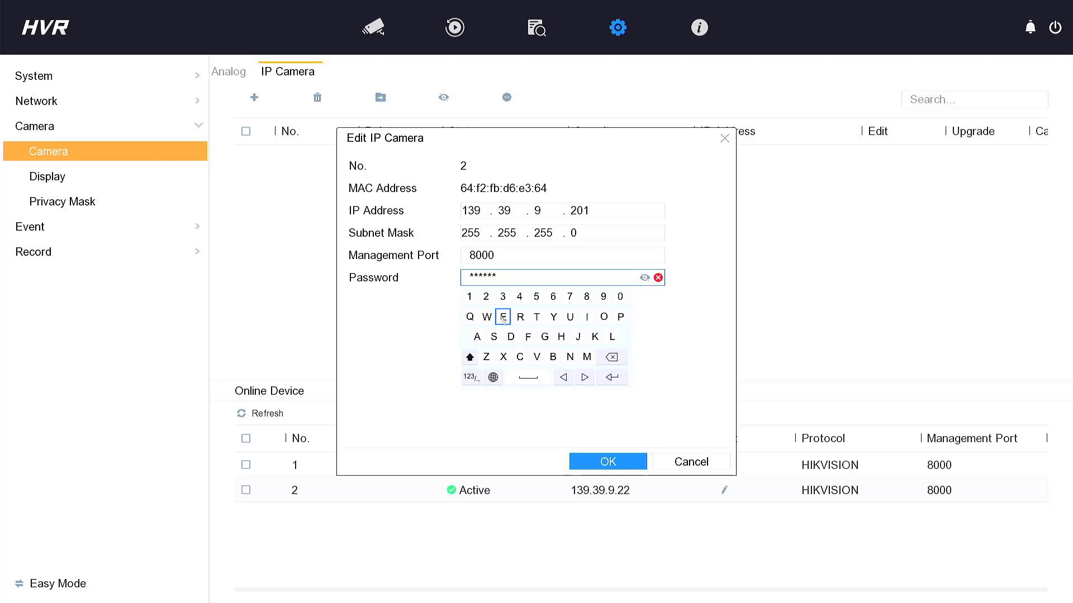
pyautogui.click(611, 377)
pyautogui.click(607, 460)
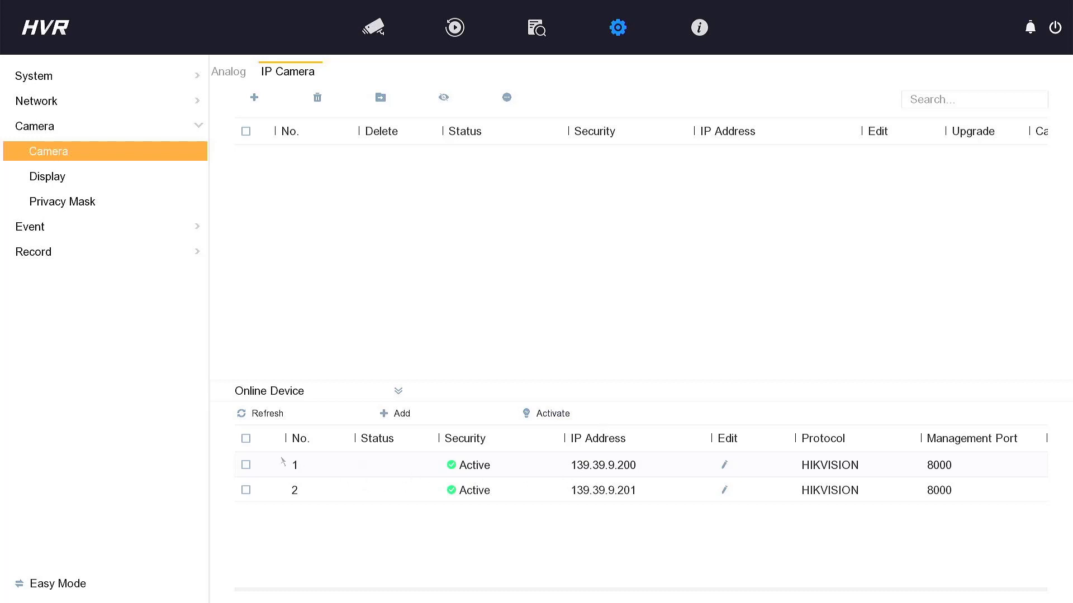
# Add the online camera at 139.39.9.200 as channel D1 and open its settings.
pyautogui.click(247, 464)
pyautogui.click(397, 413)
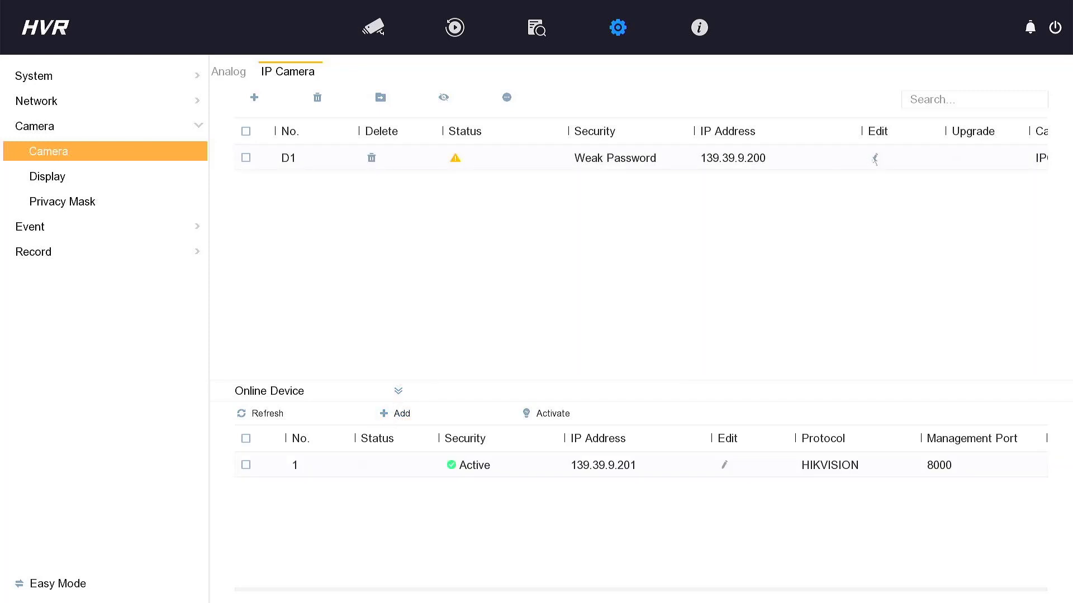
pyautogui.click(876, 159)
# Set D1's password to the camera's uppercase verification code and save.
pyautogui.click(602, 302)
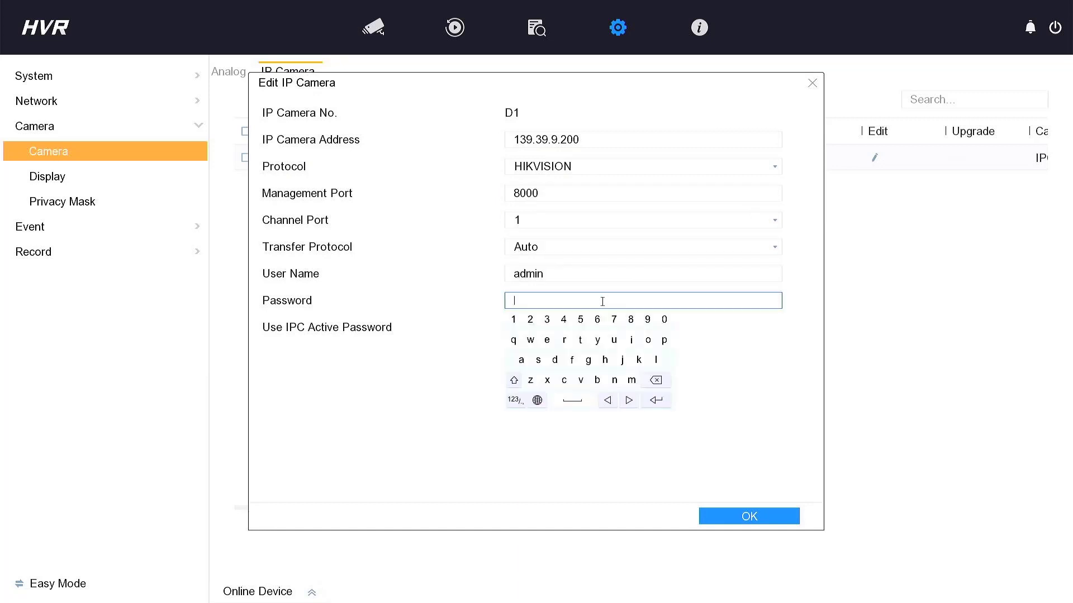
pyautogui.click(513, 380)
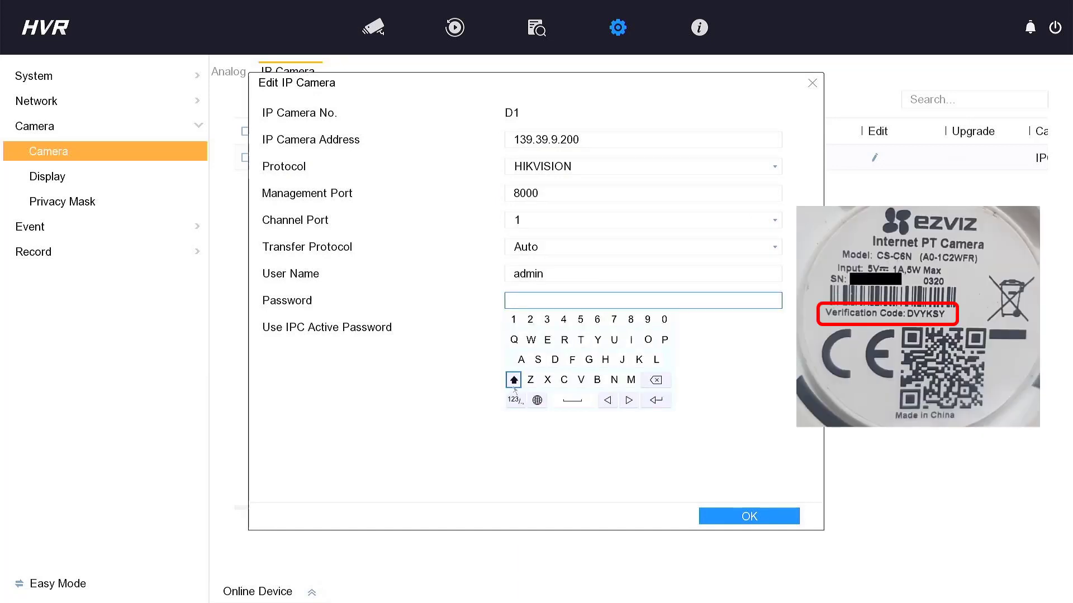
pyautogui.click(555, 359)
pyautogui.click(580, 380)
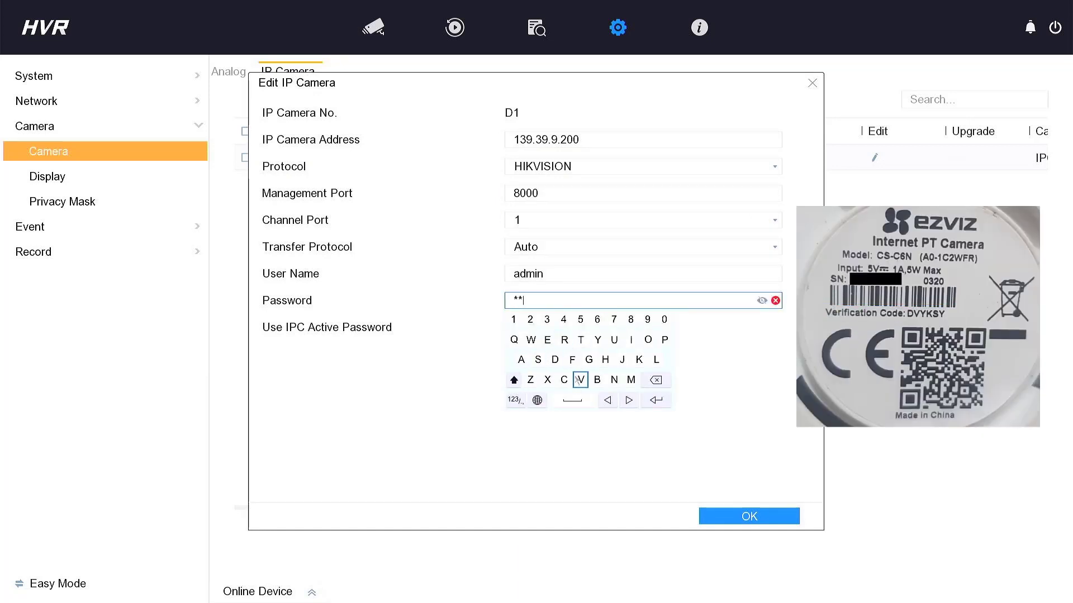
pyautogui.click(597, 339)
pyautogui.click(638, 359)
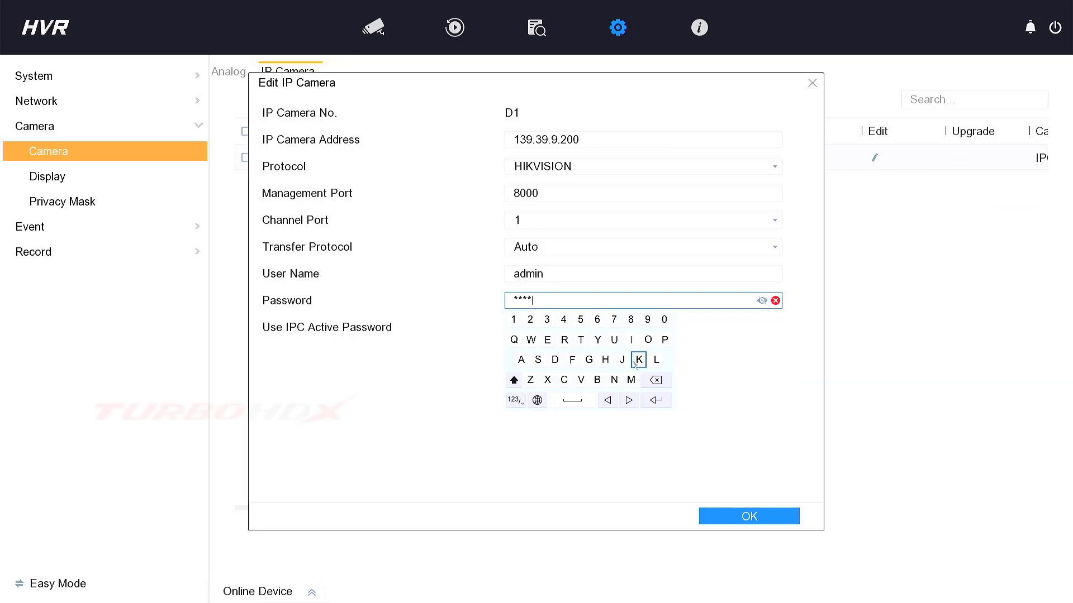
pyautogui.click(554, 359)
pyautogui.click(597, 339)
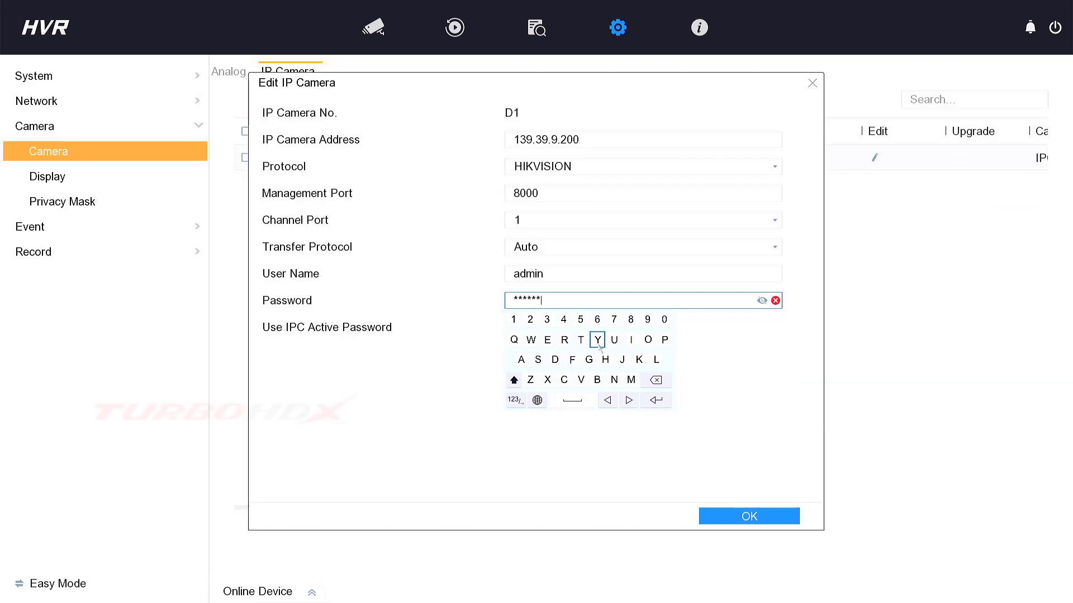
pyautogui.click(656, 402)
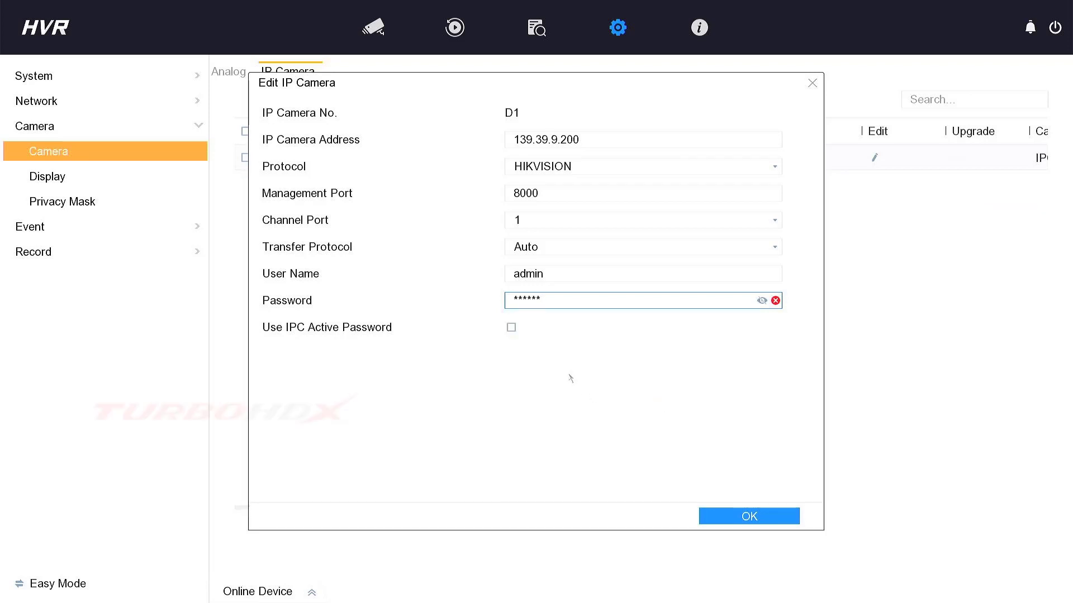
pyautogui.click(730, 514)
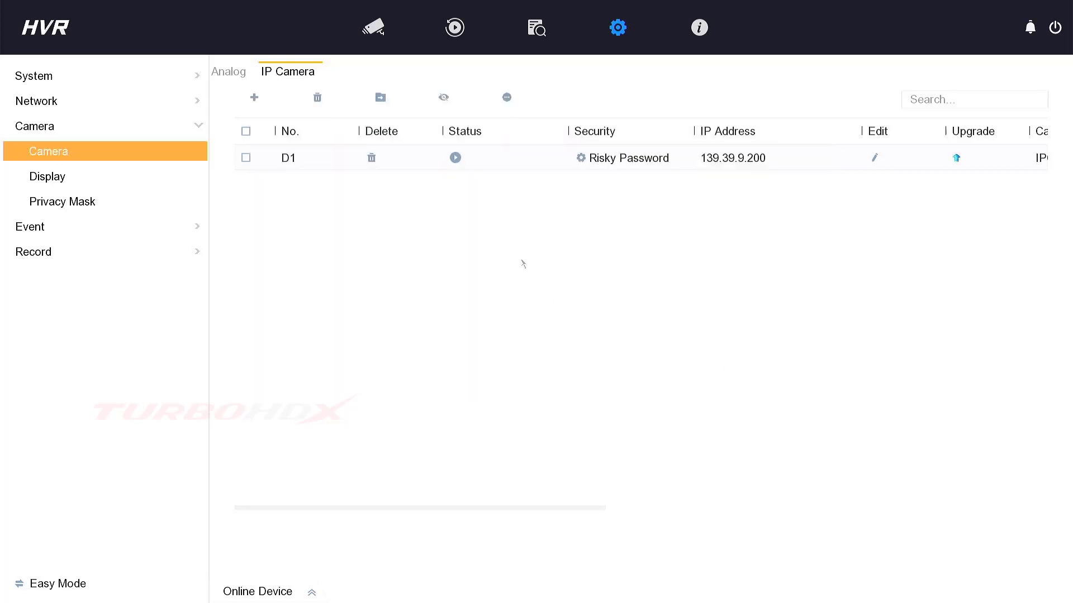
# Preview D1's live video twice, then tick online device 139.39.9.201 for adding.
pyautogui.click(455, 158)
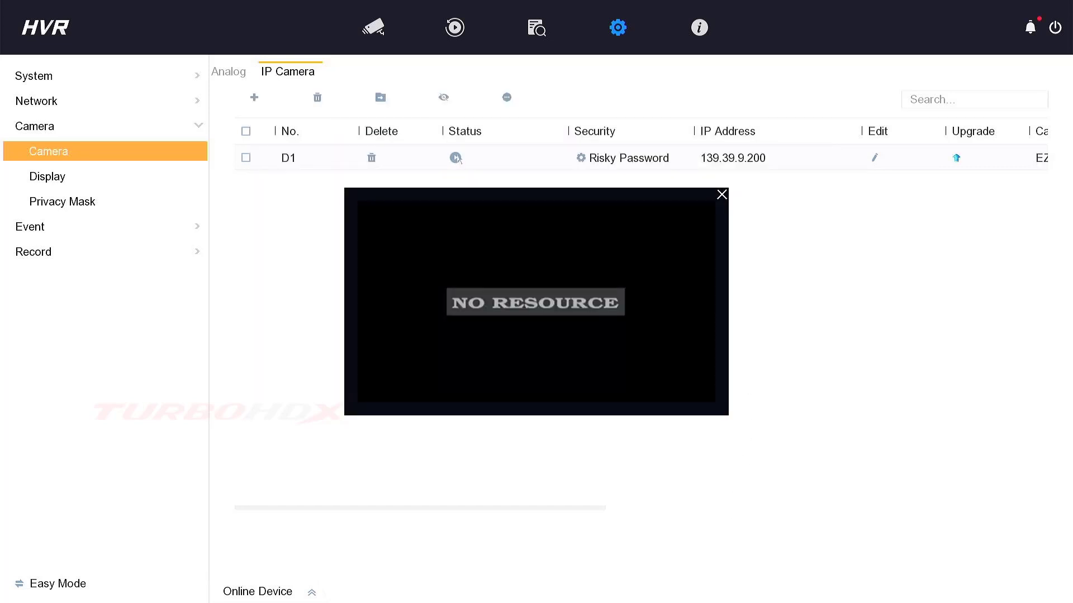
pyautogui.click(722, 195)
pyautogui.click(455, 158)
pyautogui.click(722, 195)
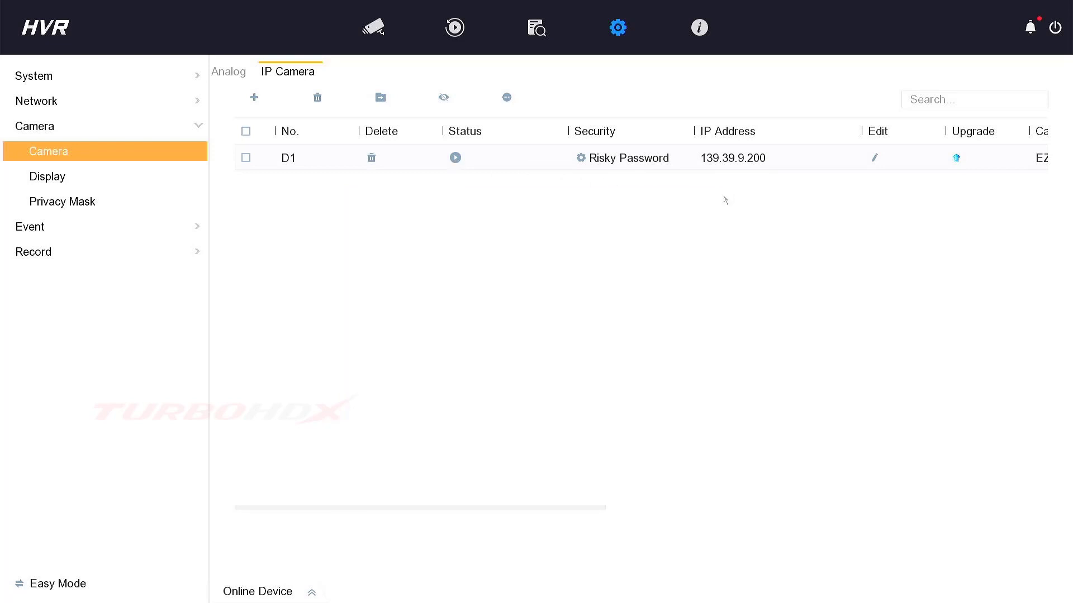
pyautogui.click(311, 593)
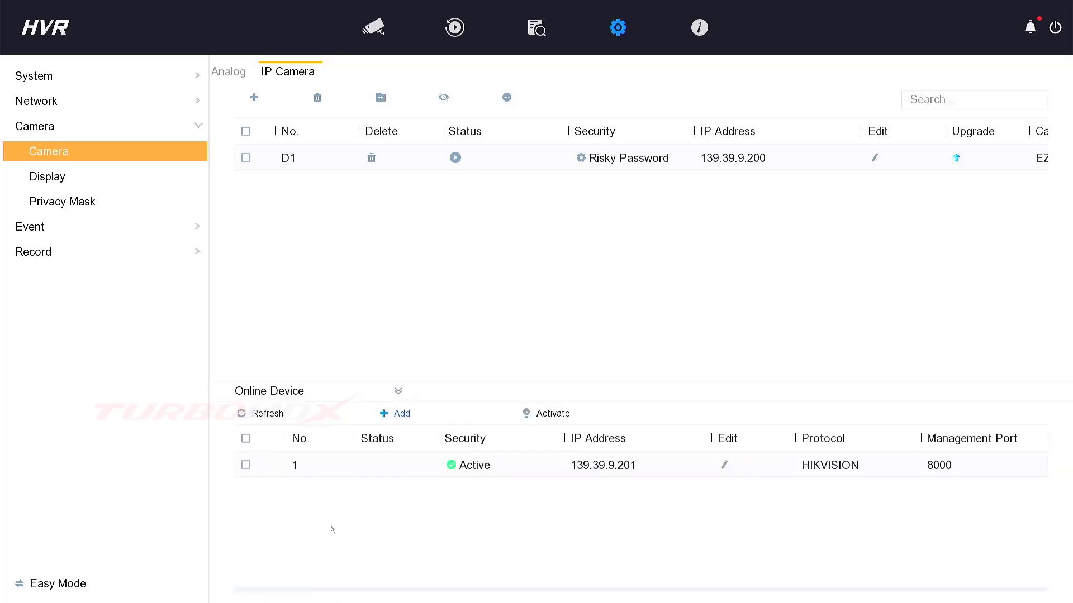
pyautogui.click(246, 466)
# Add 139.39.9.201 as channel D2 and save its uppercase verification-code password.
pyautogui.click(400, 413)
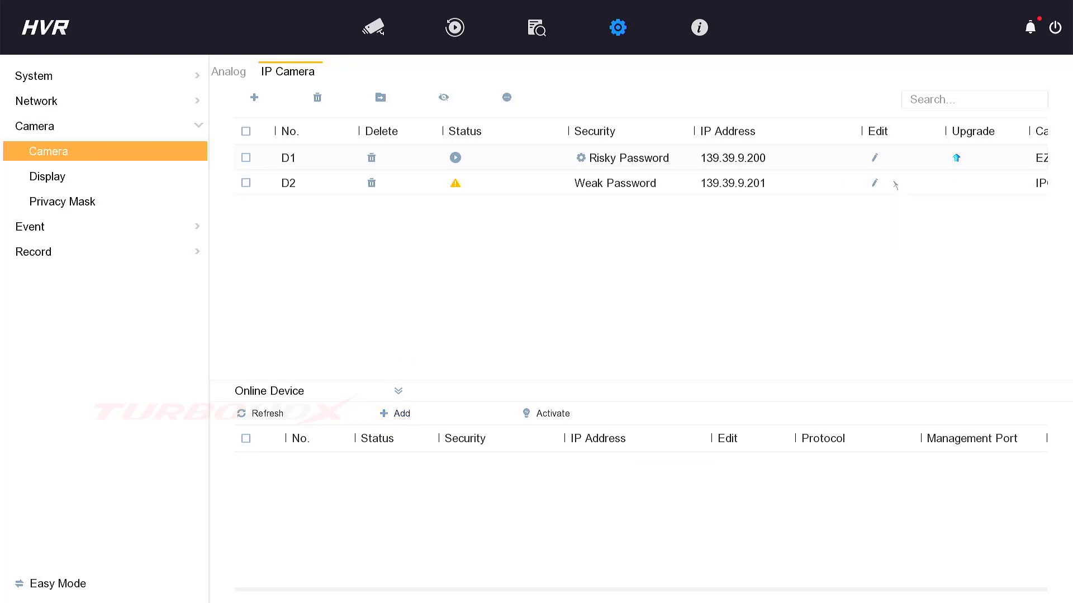
pyautogui.click(876, 183)
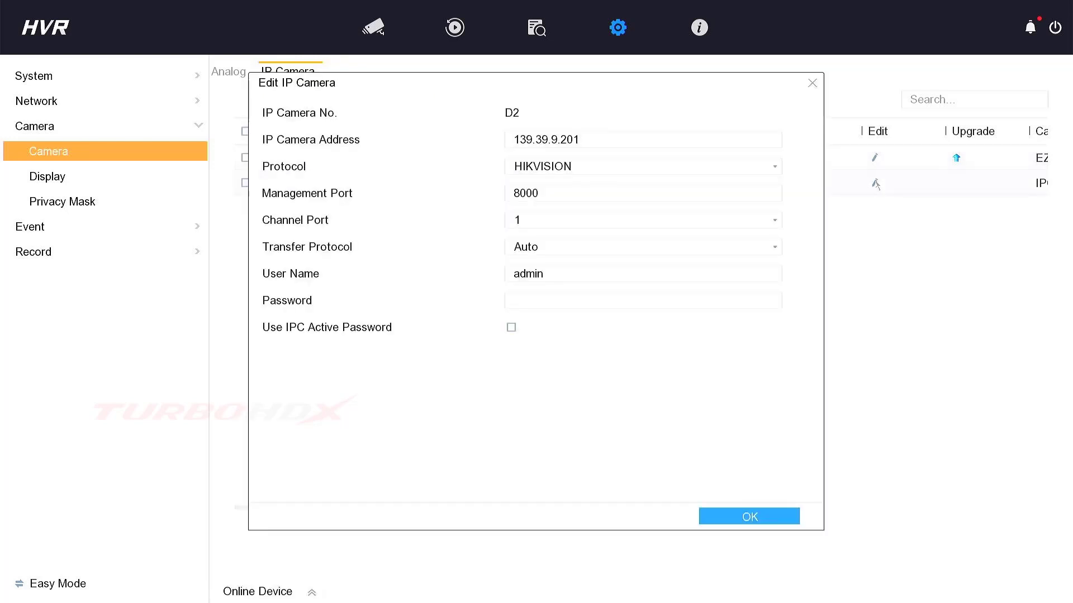
pyautogui.click(588, 301)
pyautogui.click(514, 380)
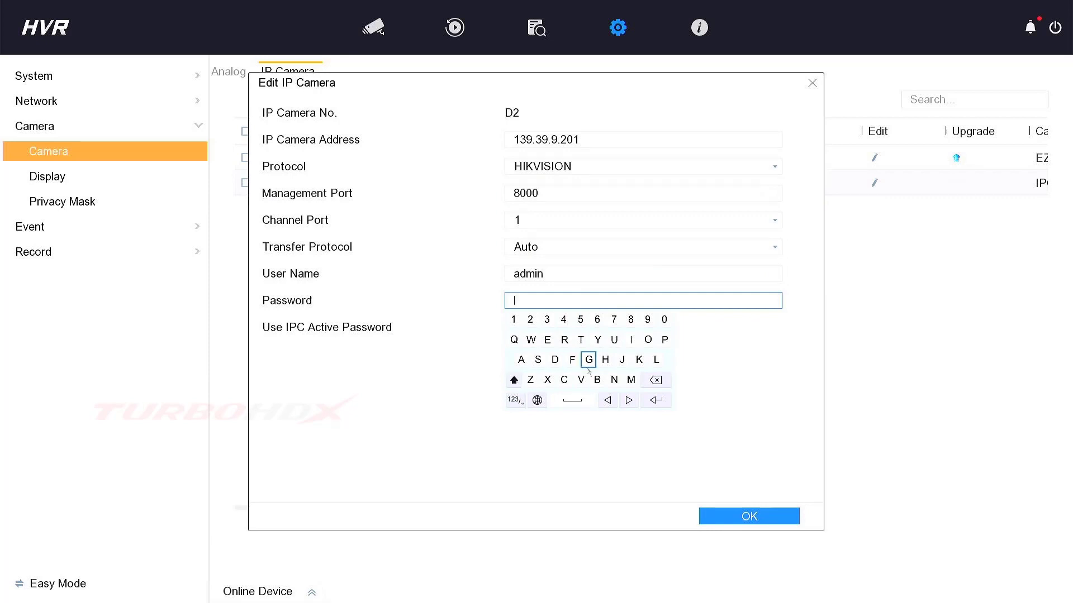
pyautogui.click(631, 380)
pyautogui.click(532, 381)
pyautogui.click(639, 360)
pyautogui.click(622, 360)
pyautogui.click(581, 340)
pyautogui.click(547, 340)
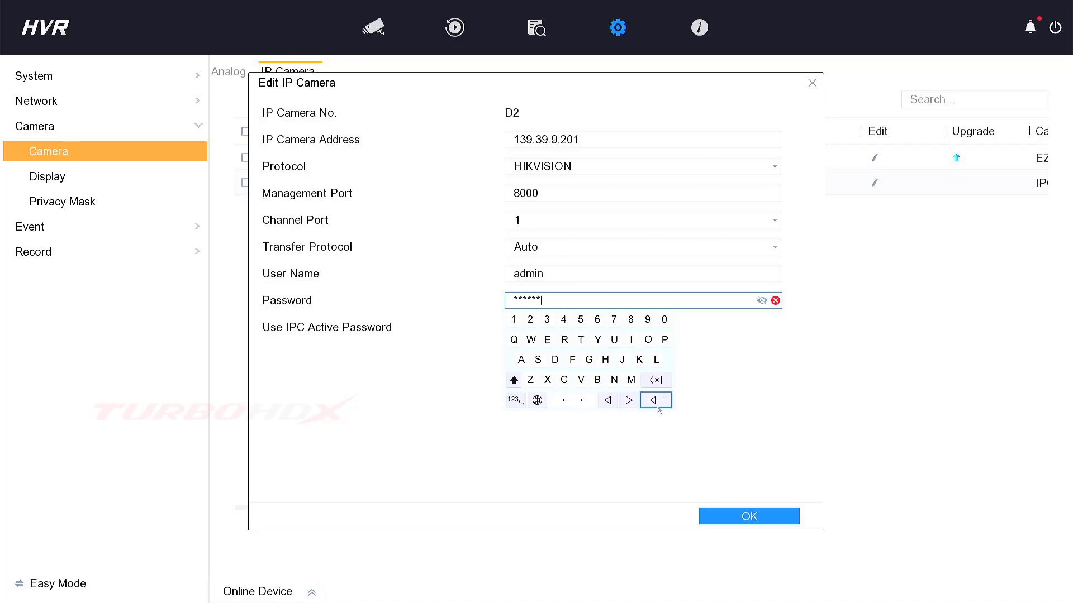
pyautogui.click(656, 400)
pyautogui.click(721, 515)
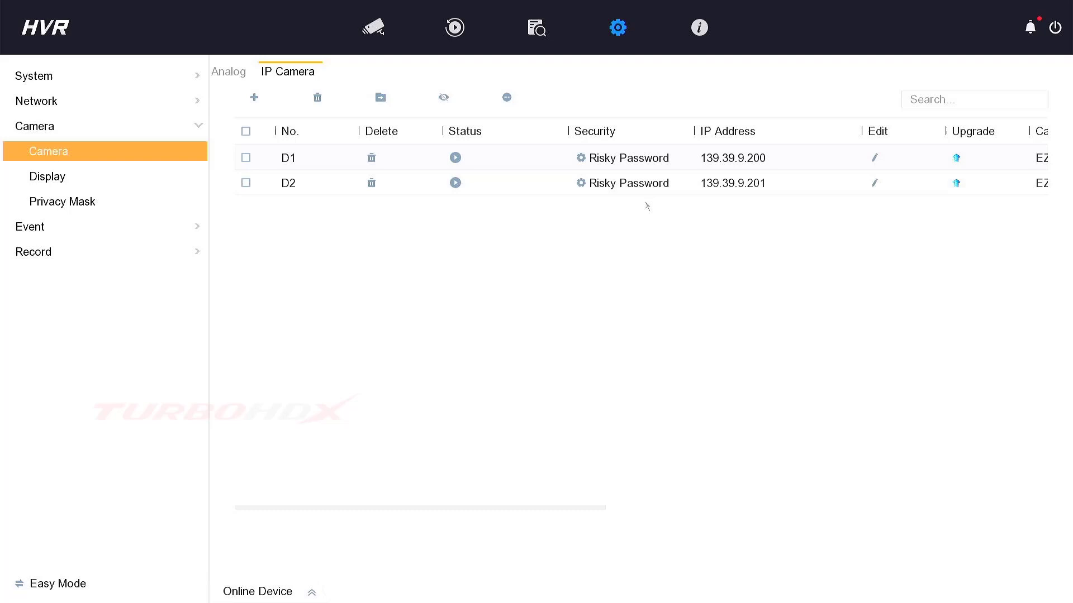
pyautogui.click(456, 184)
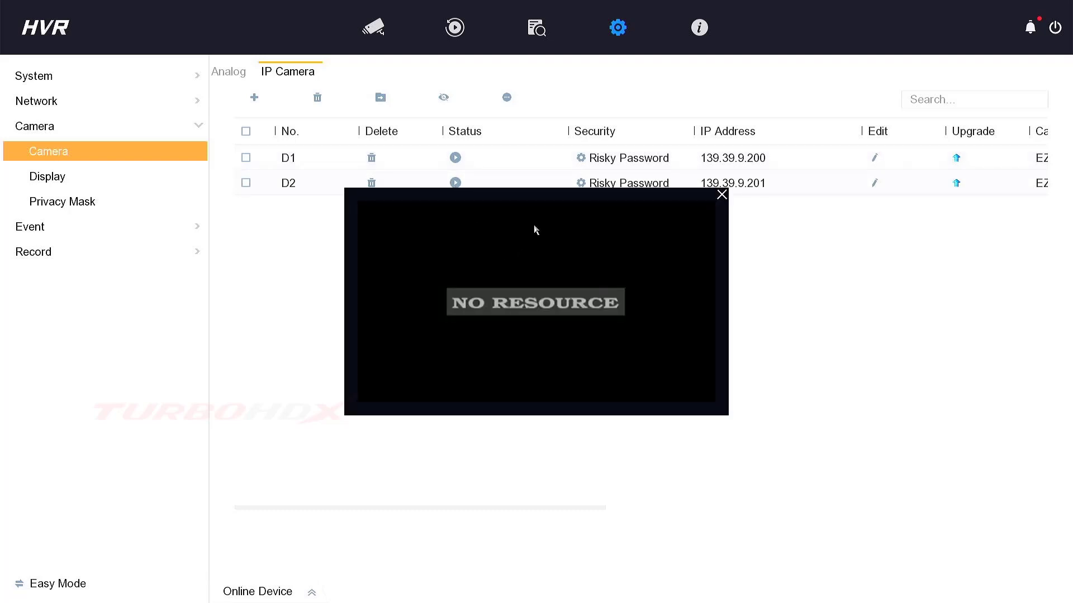
pyautogui.click(721, 194)
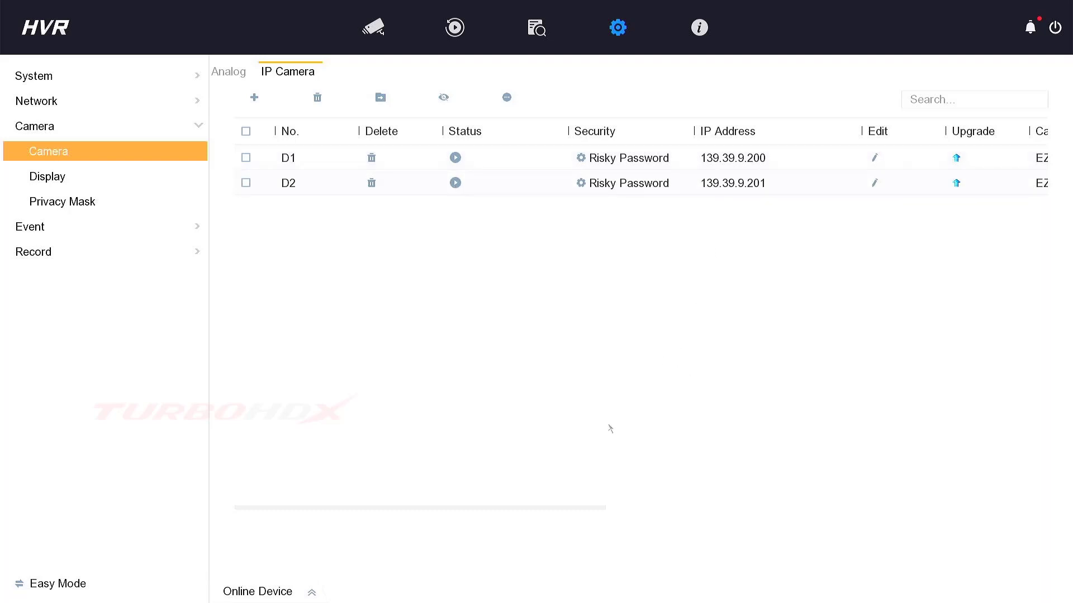
pyautogui.moveTo(553, 505); pyautogui.dragTo(780, 507)
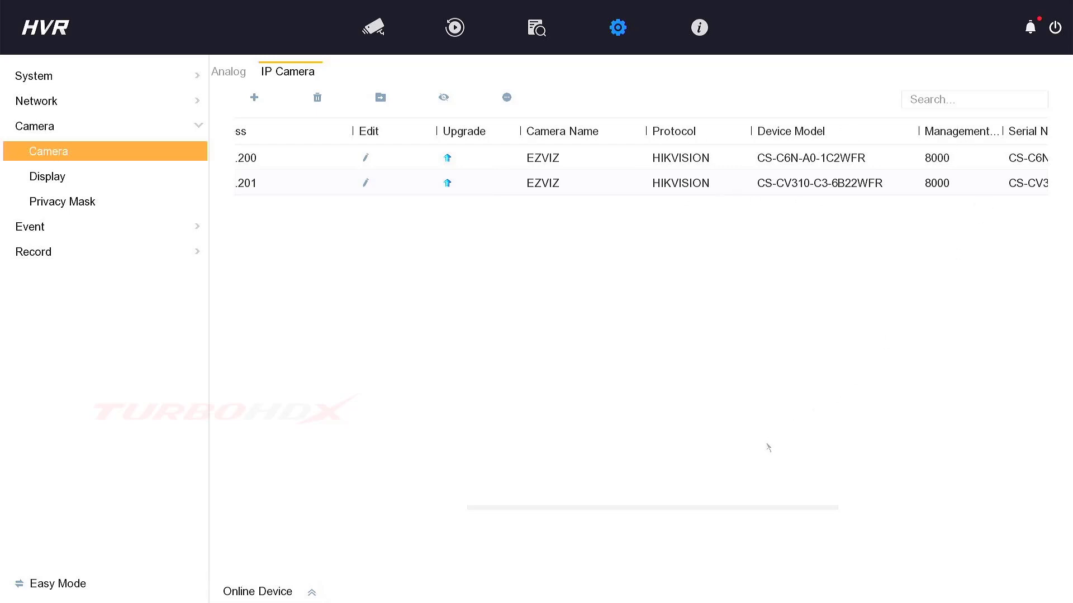
pyautogui.moveTo(715, 512); pyautogui.dragTo(323, 531)
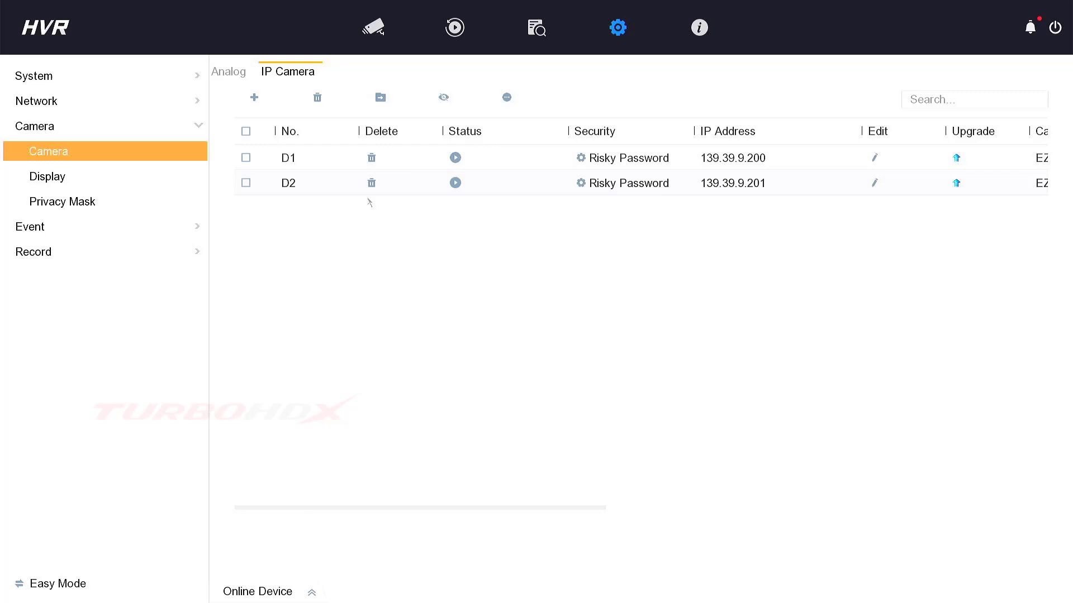
# Check all live feeds, then show Record > Parameter for [D1] EZVIZ (1920*1080, 15fps, 1024 Kbps).
pyautogui.click(373, 28)
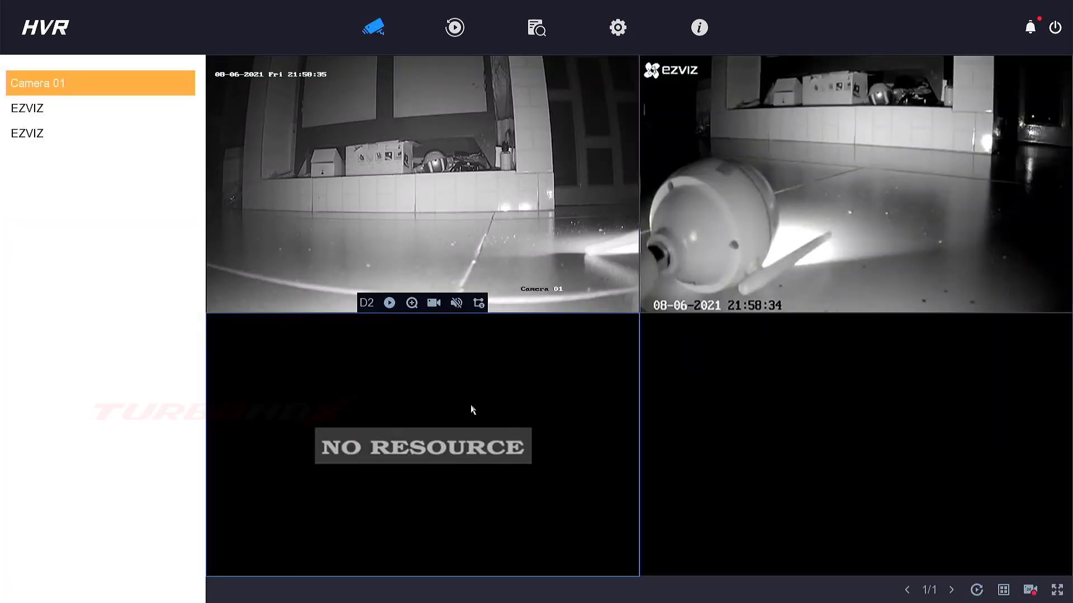
pyautogui.click(610, 28)
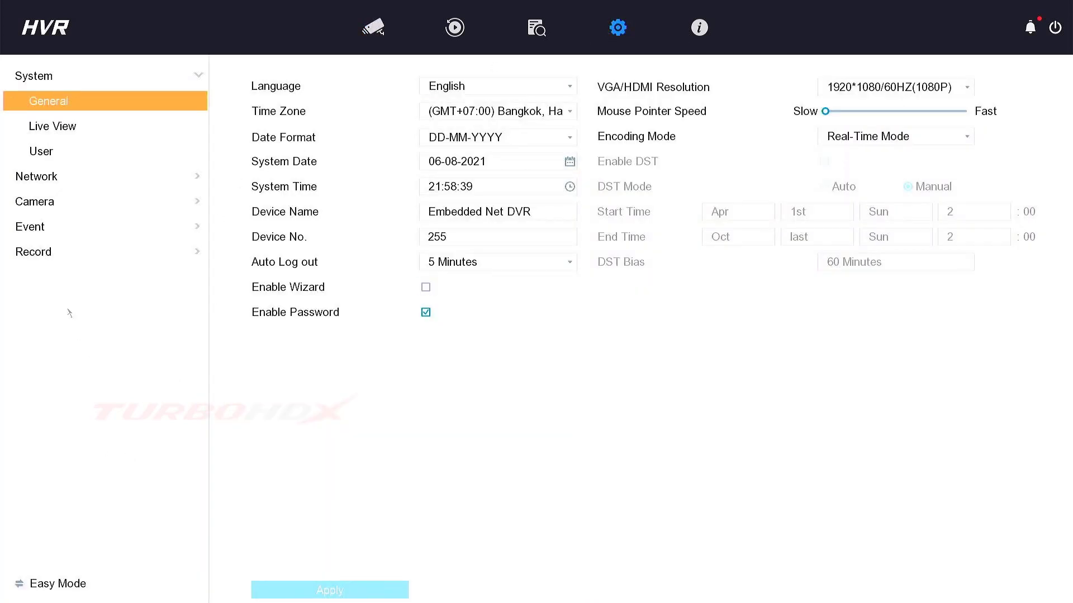
pyautogui.click(70, 251)
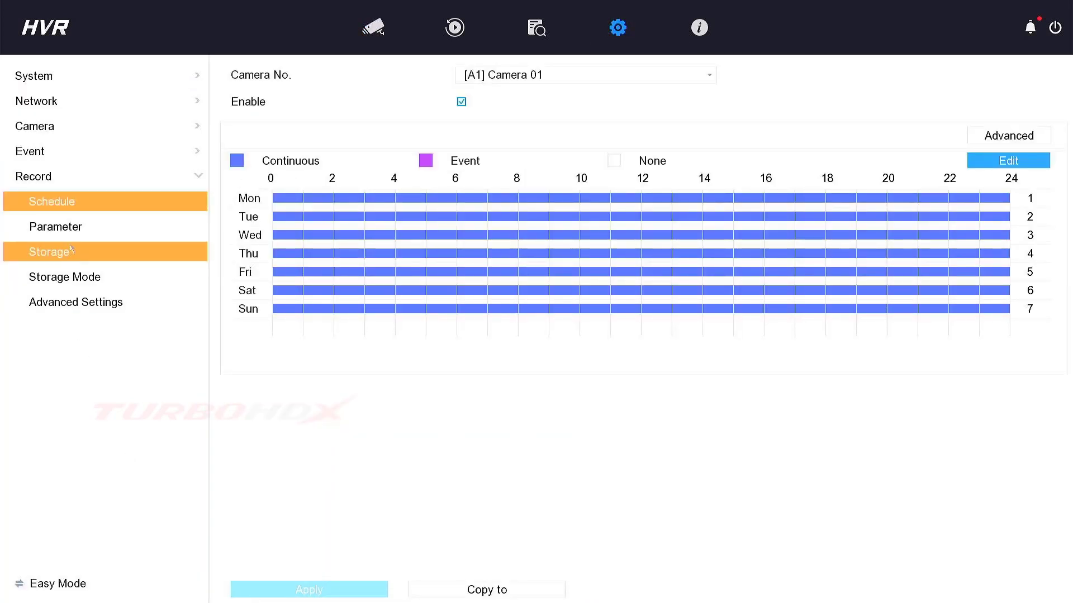
pyautogui.click(77, 235)
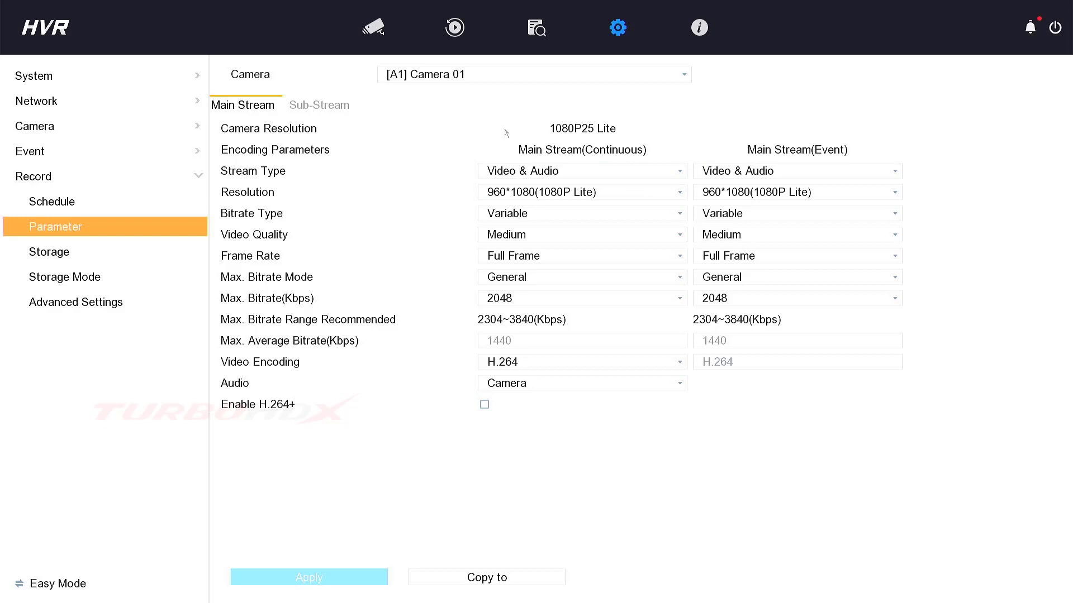
pyautogui.click(506, 74)
pyautogui.click(431, 116)
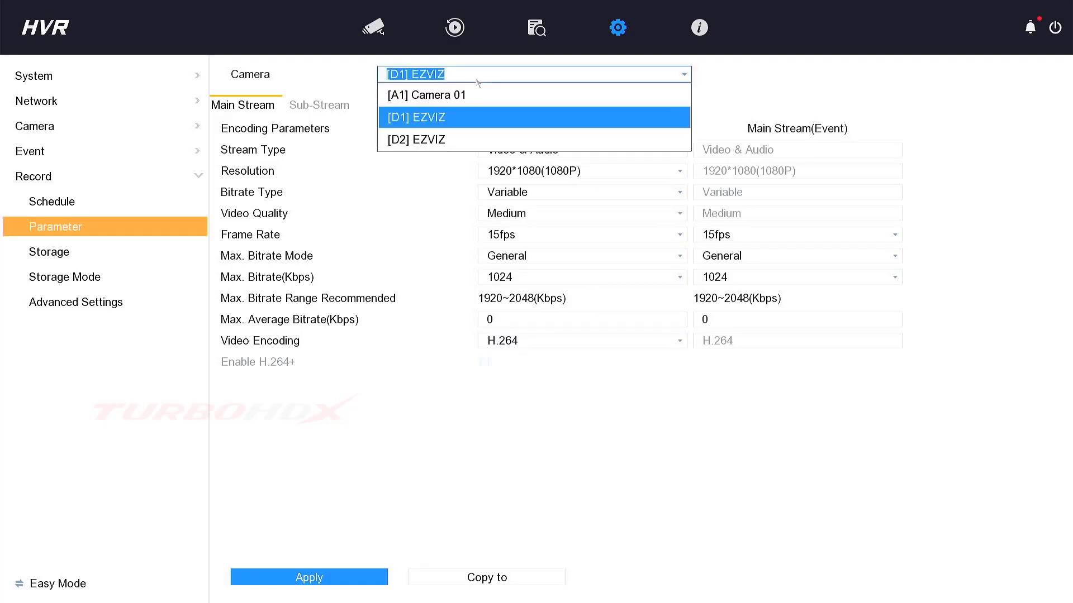
# Set D2 EZVIZ's main stream video encoding to H.264 and apply.
pyautogui.click(430, 140)
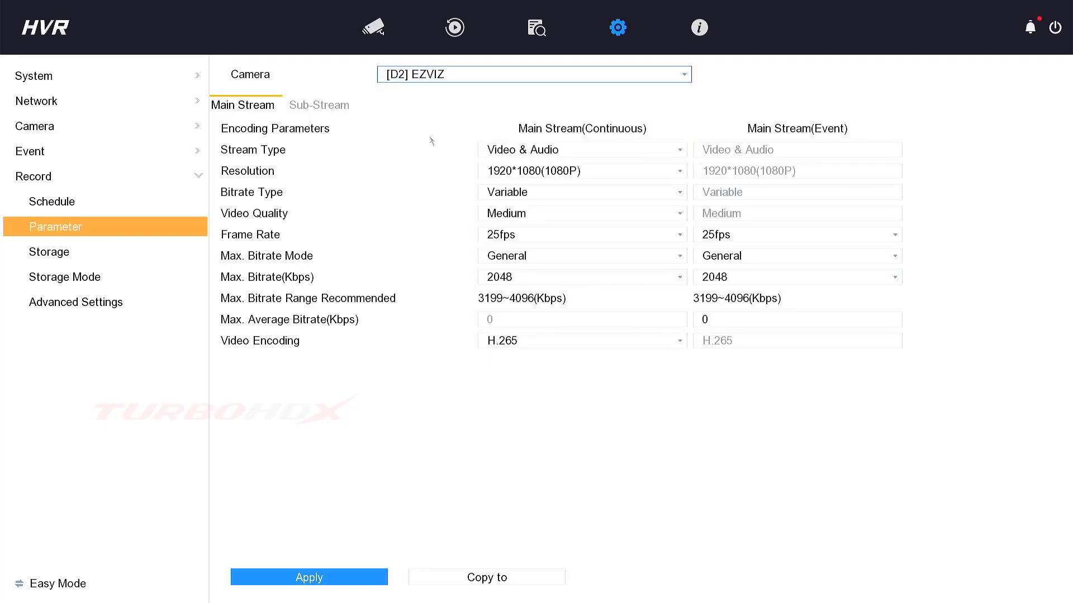
pyautogui.click(502, 344)
pyautogui.click(519, 343)
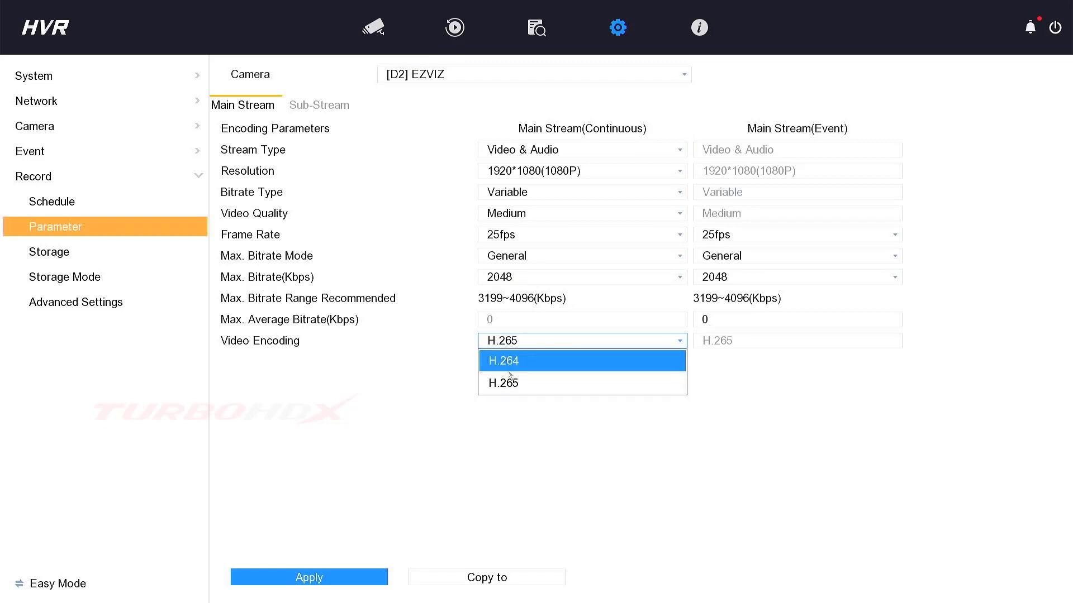
pyautogui.click(509, 371)
pyautogui.click(362, 575)
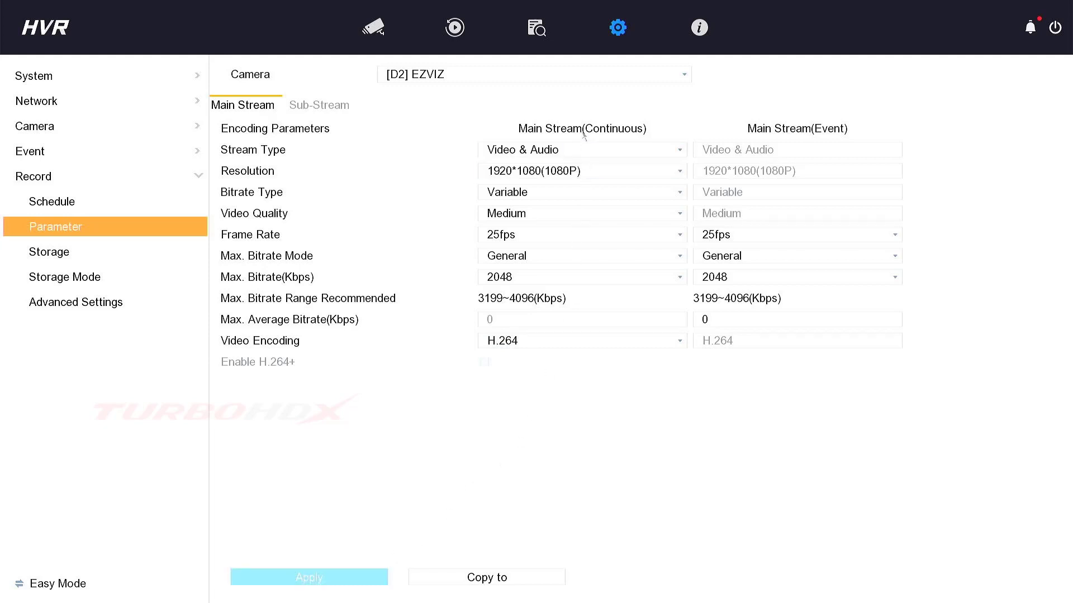
# Set D2 EZVIZ's sub-stream video encoding to H.264 and apply.
pyautogui.click(327, 112)
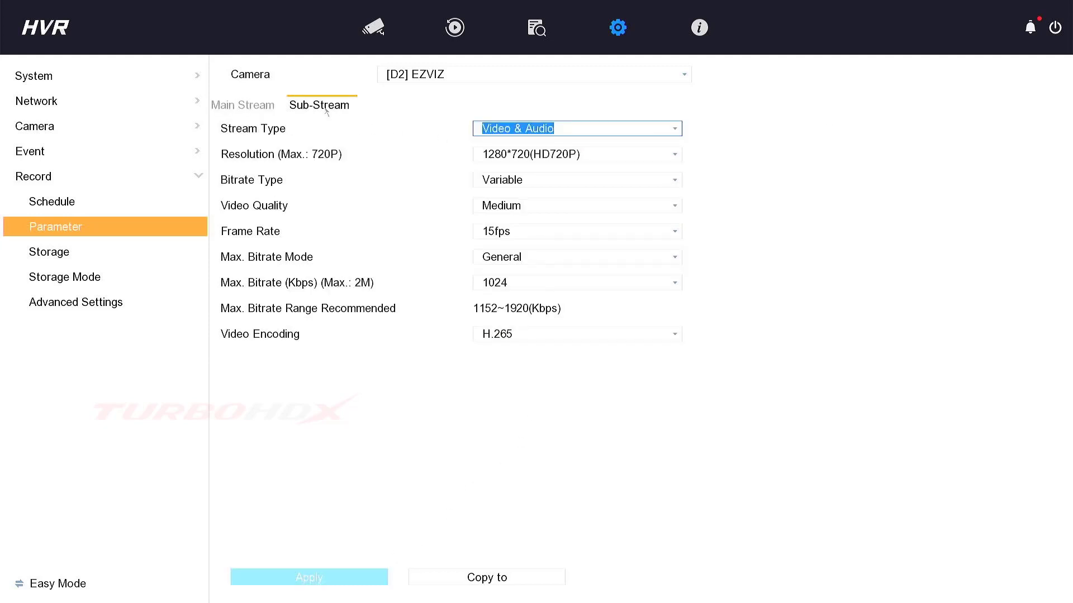
pyautogui.click(509, 338)
pyautogui.click(513, 356)
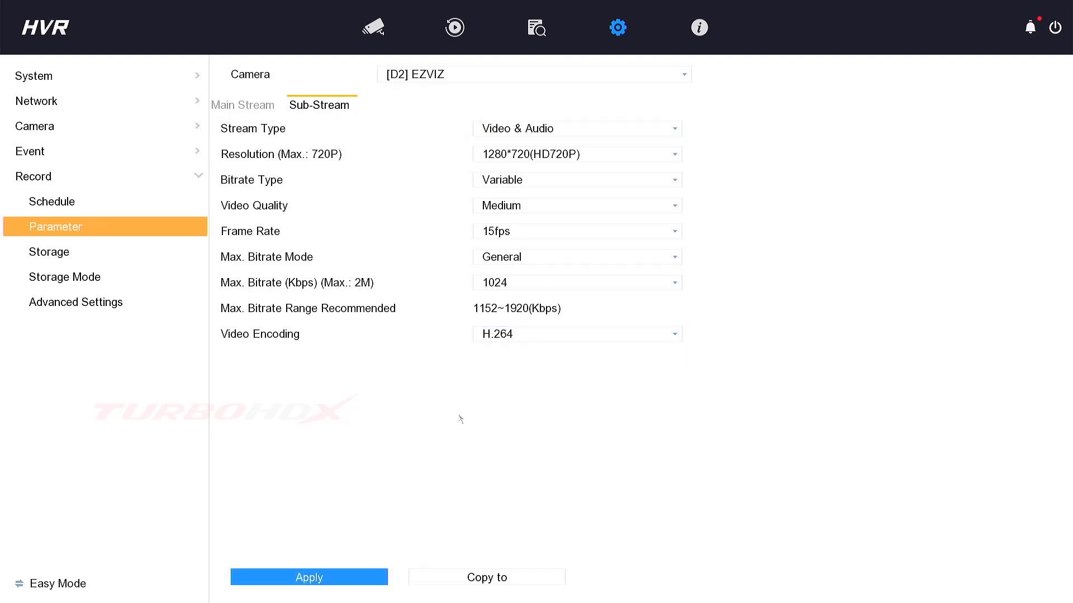
pyautogui.click(313, 579)
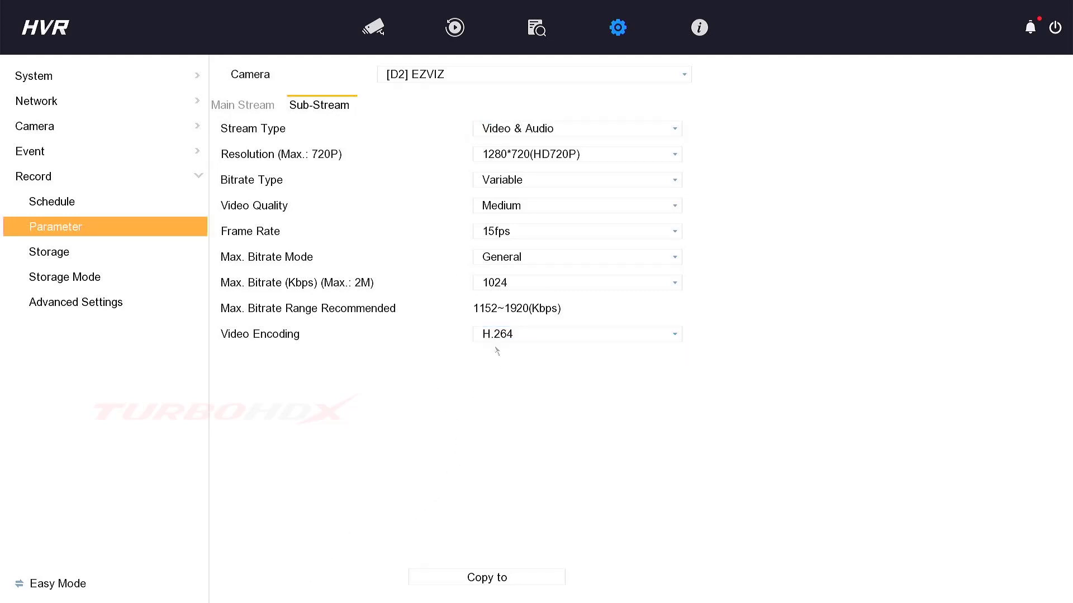
# Recheck D2's main stream and sub-stream encoding settings.
pyautogui.click(258, 108)
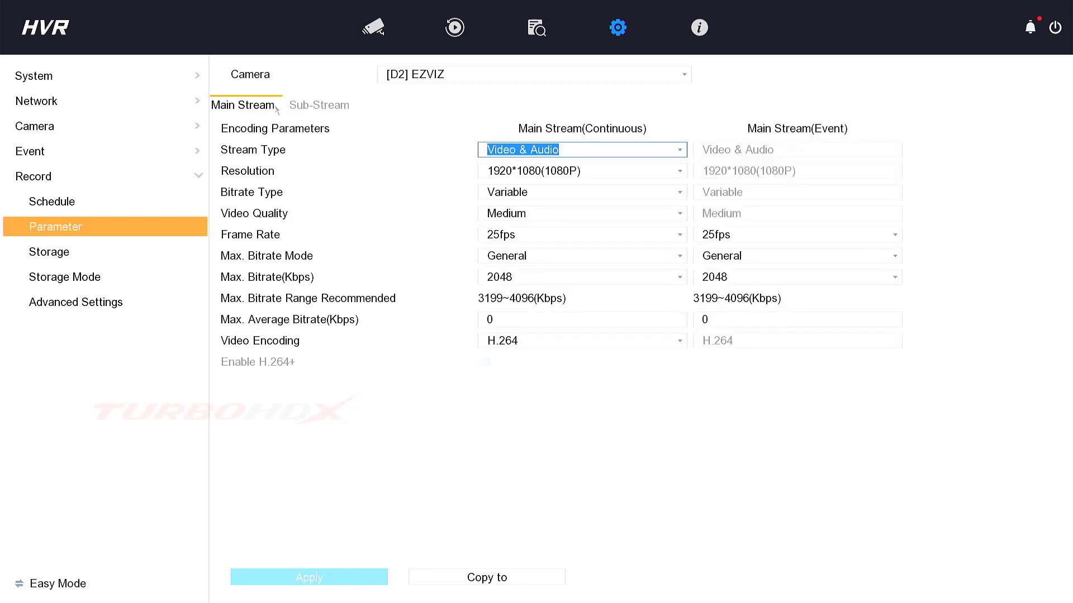
pyautogui.click(309, 109)
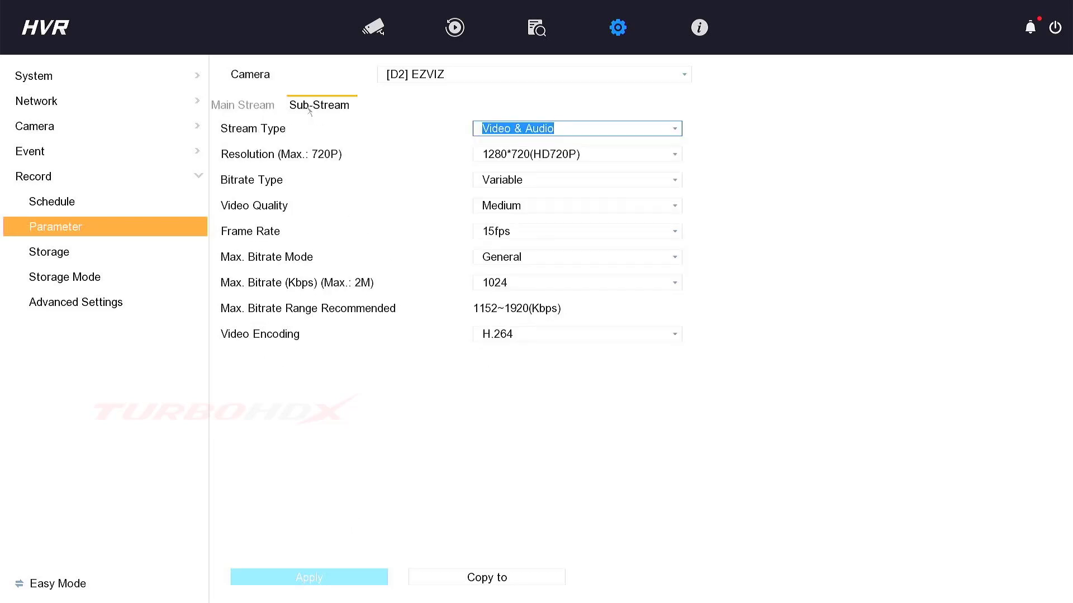
pyautogui.click(224, 102)
pyautogui.click(110, 81)
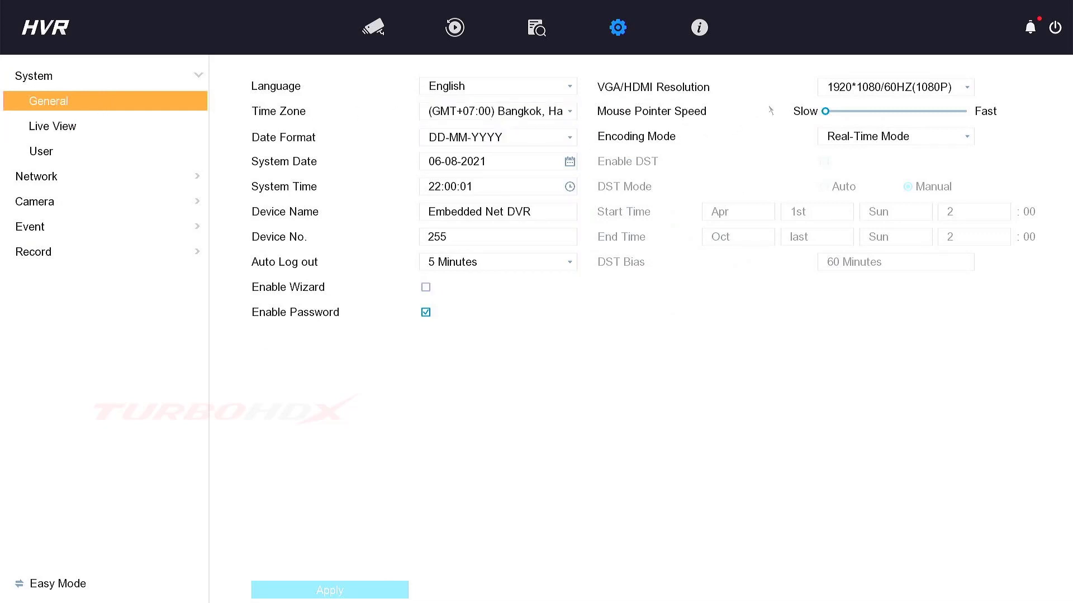
# View the DS-7204HGHI-F1 device information, then return to the four-camera live view.
pyautogui.click(699, 27)
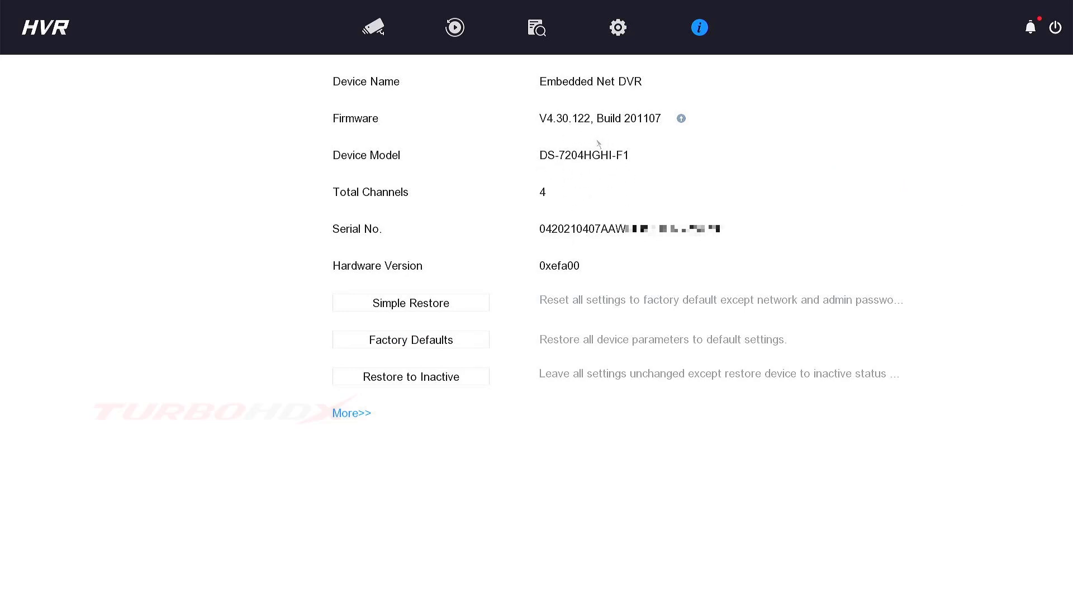
pyautogui.click(373, 27)
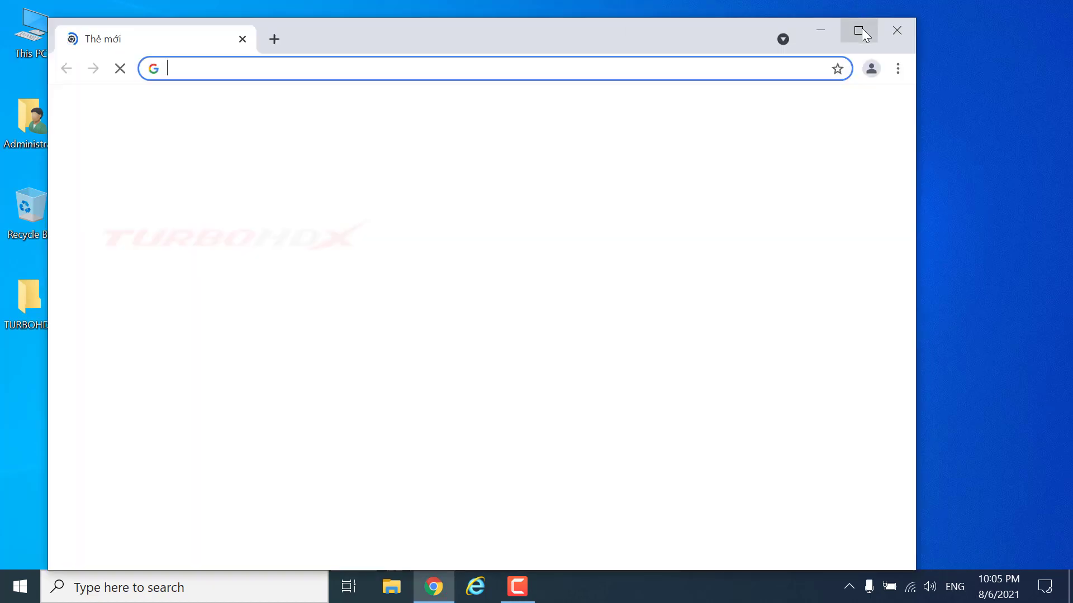
pyautogui.click(860, 31)
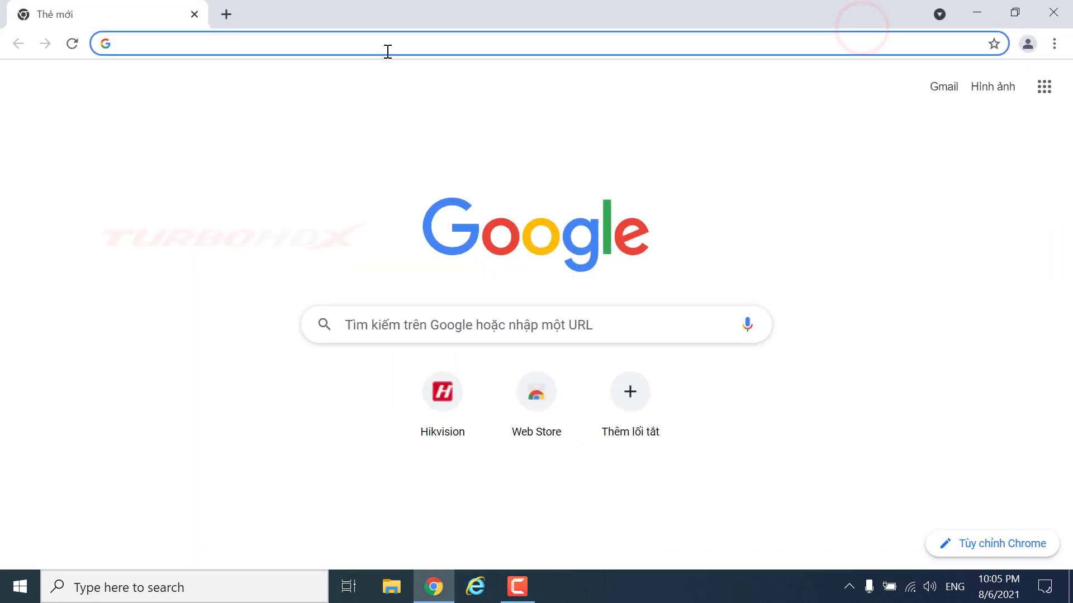
pyautogui.click(388, 46)
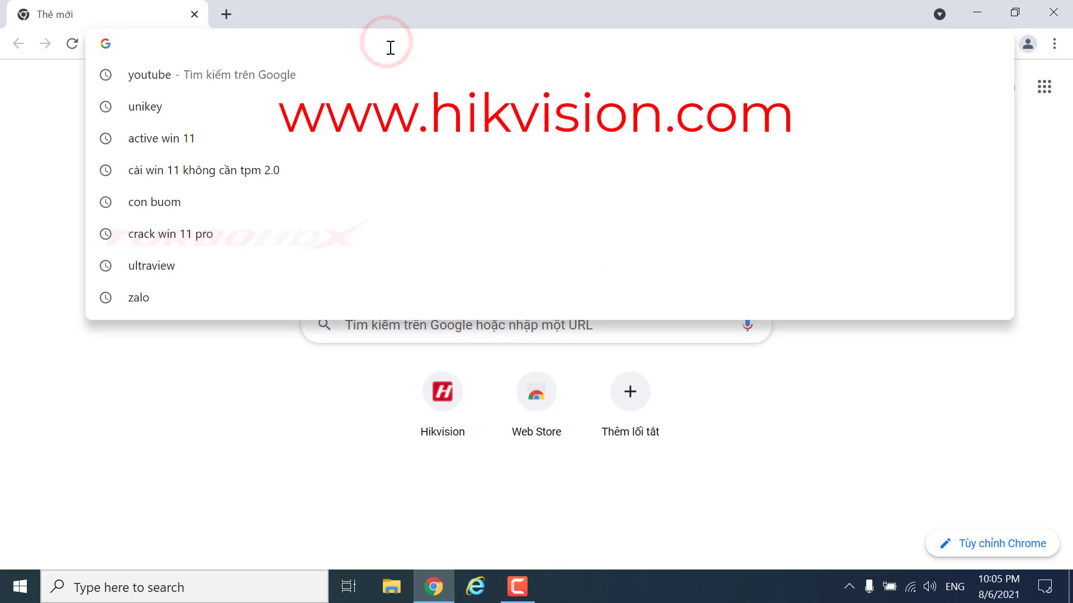
pyautogui.write('www.hi')
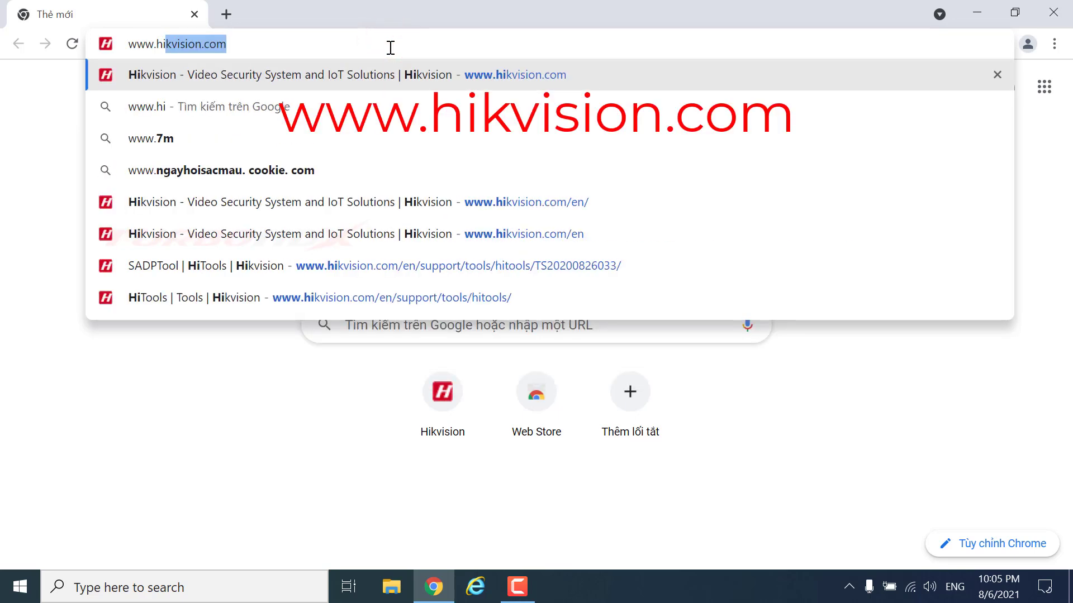
pyautogui.write('kvision')
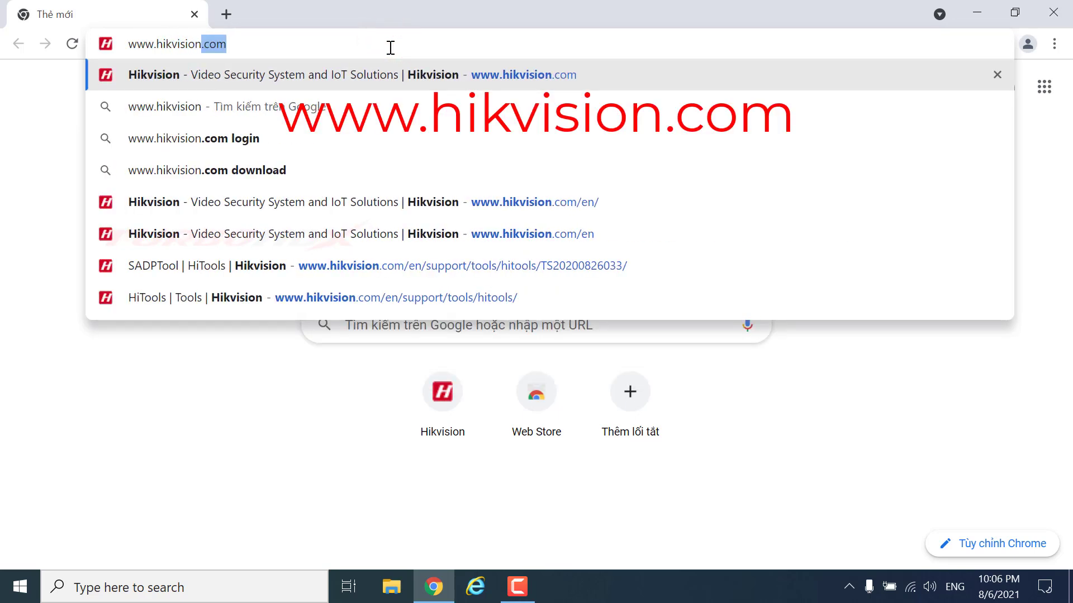
pyautogui.write('.com')
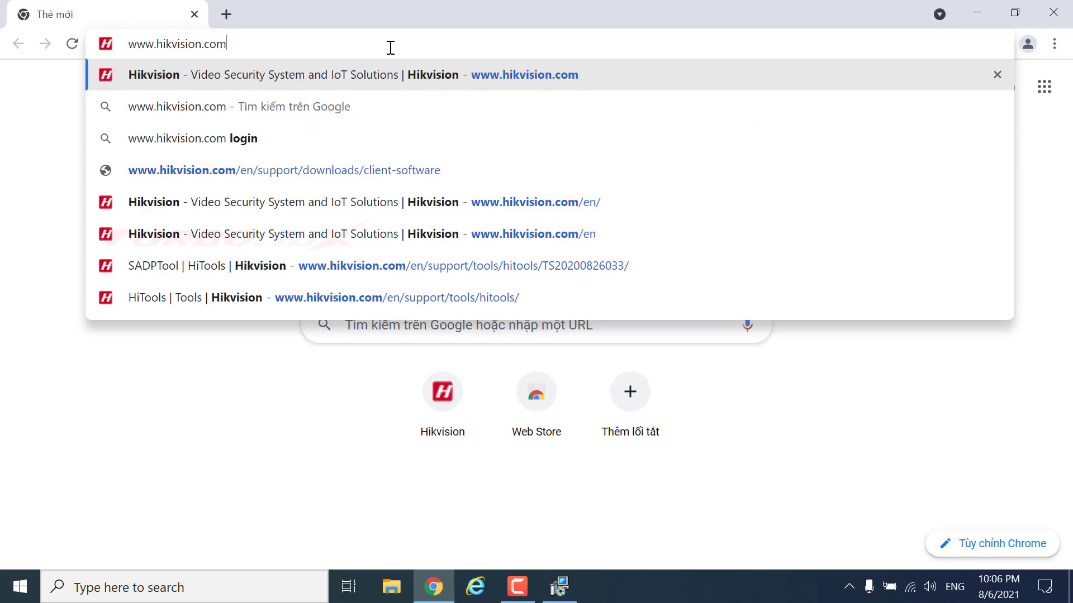
pyautogui.press('Return')
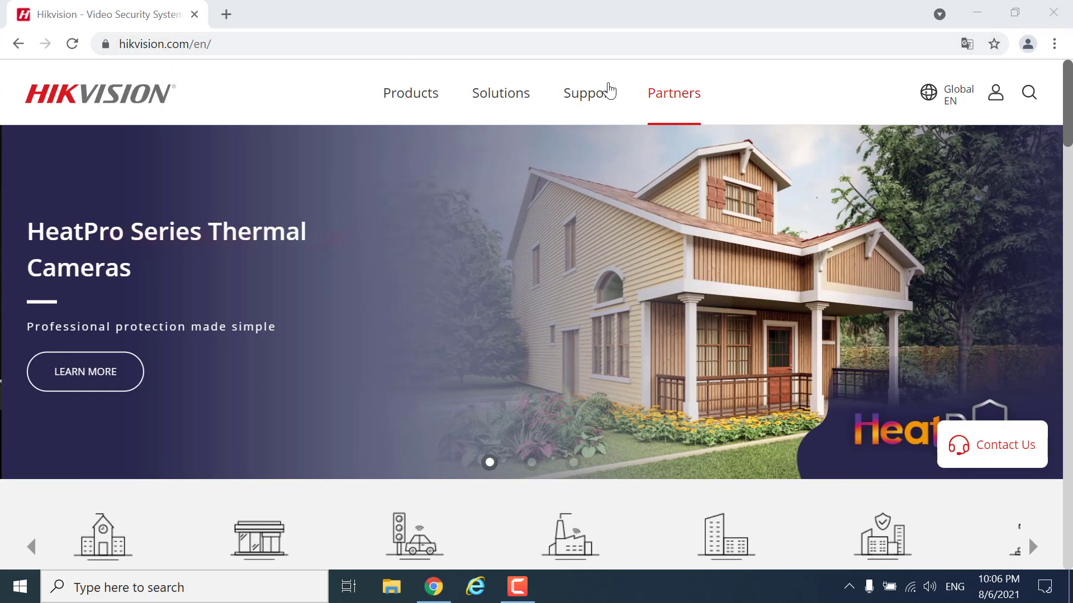
pyautogui.click(608, 92)
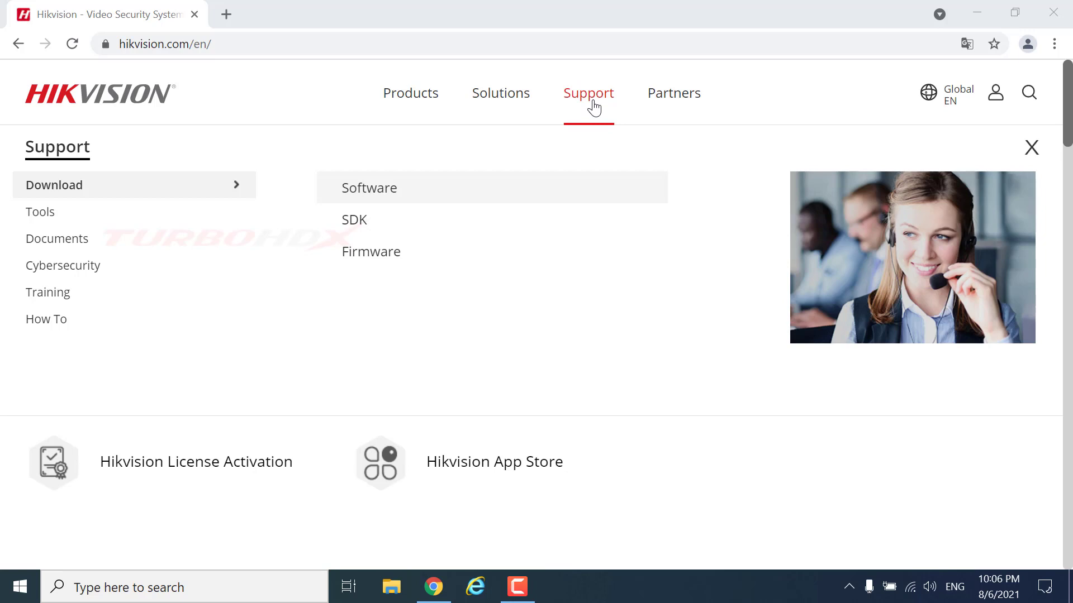
# Download SADP.exe from the SADPTool entry on the Support > Tools > HiTools page.
pyautogui.moveTo(64, 219)
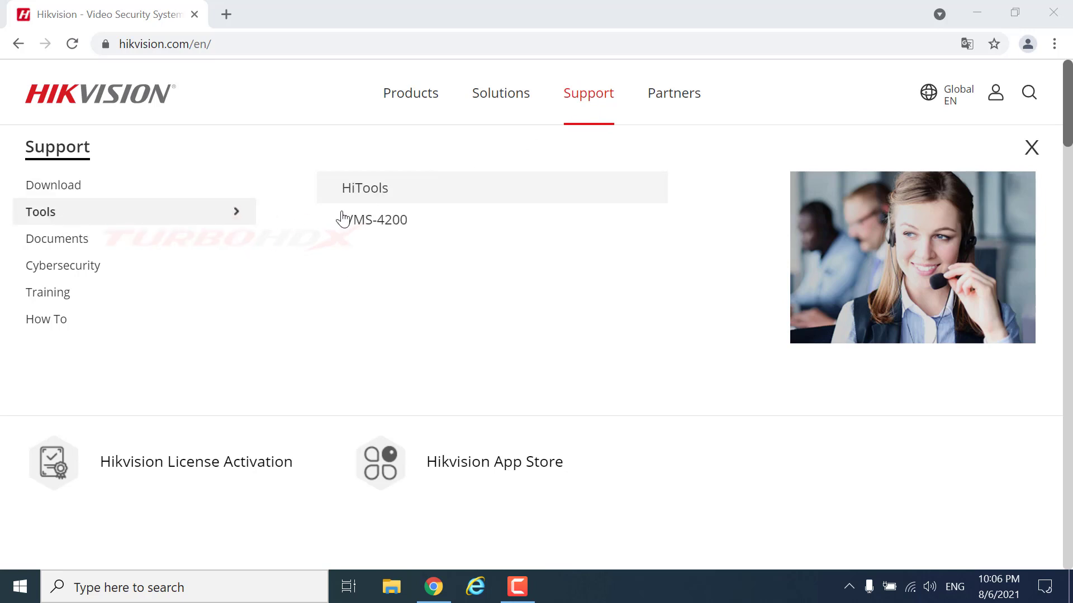
pyautogui.click(376, 194)
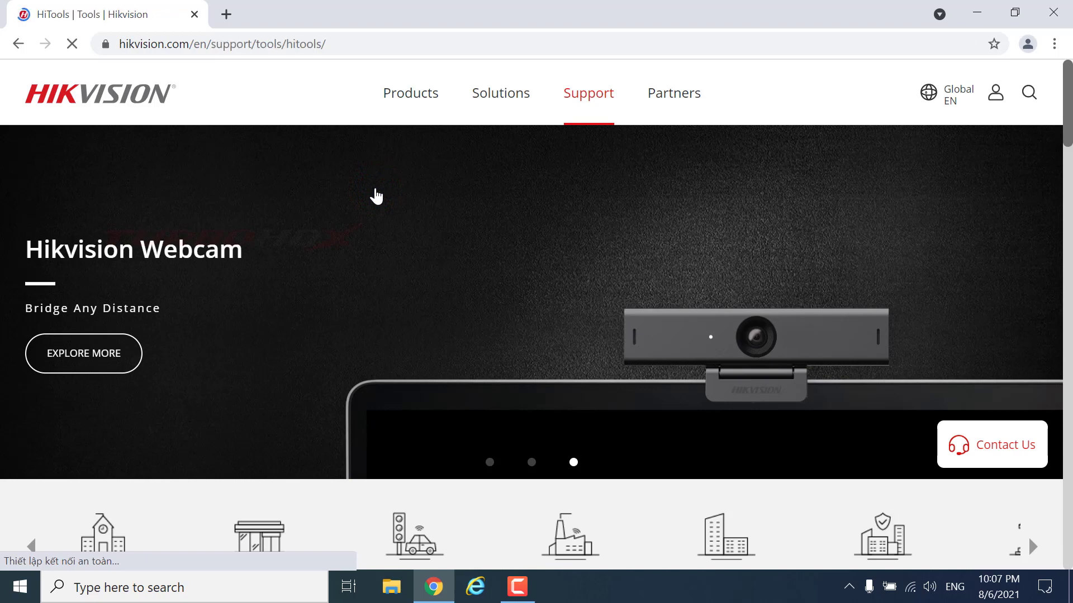
pyautogui.scroll(-15, 480, 258)
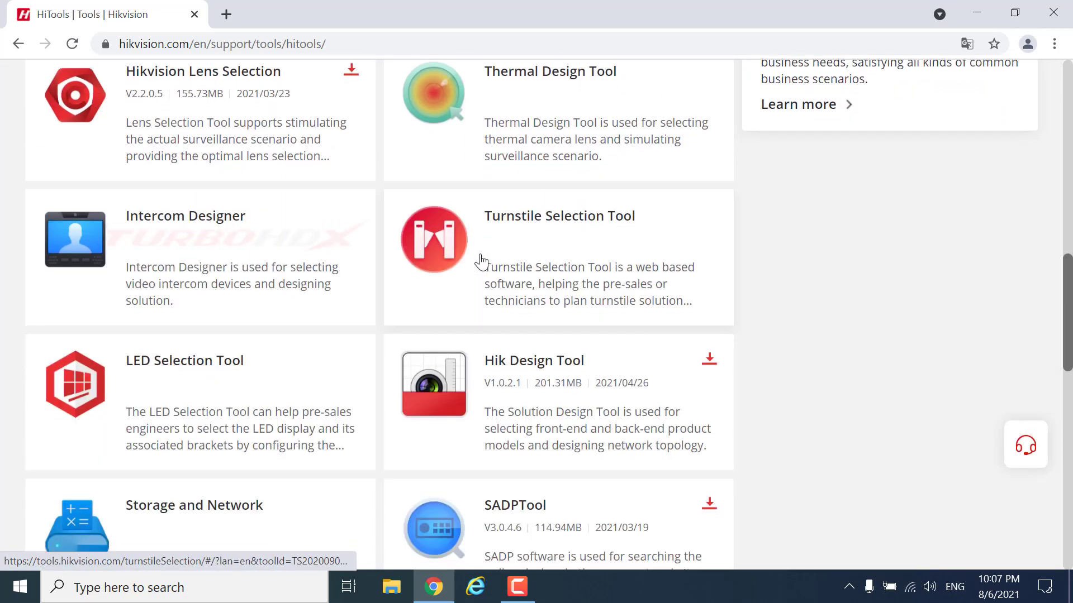
pyautogui.scroll(-4, 480, 262)
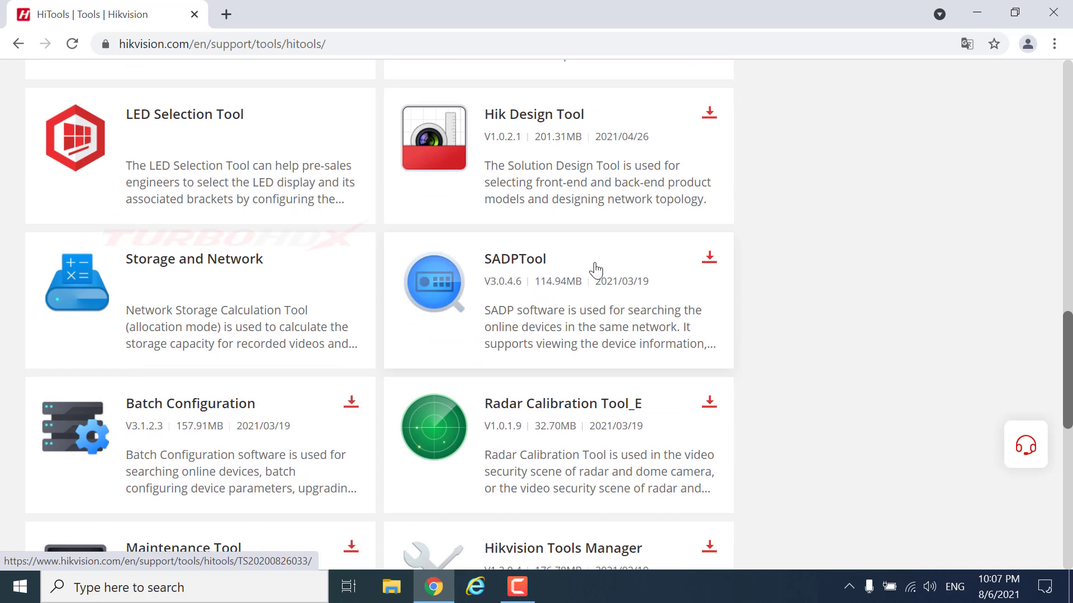
pyautogui.click(709, 258)
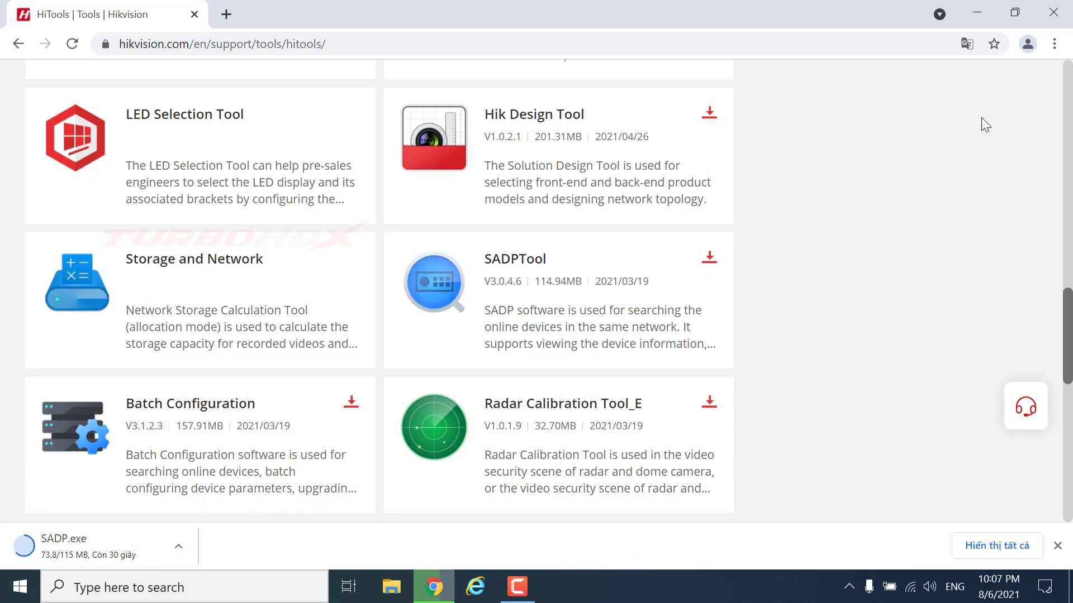
pyautogui.click(179, 547)
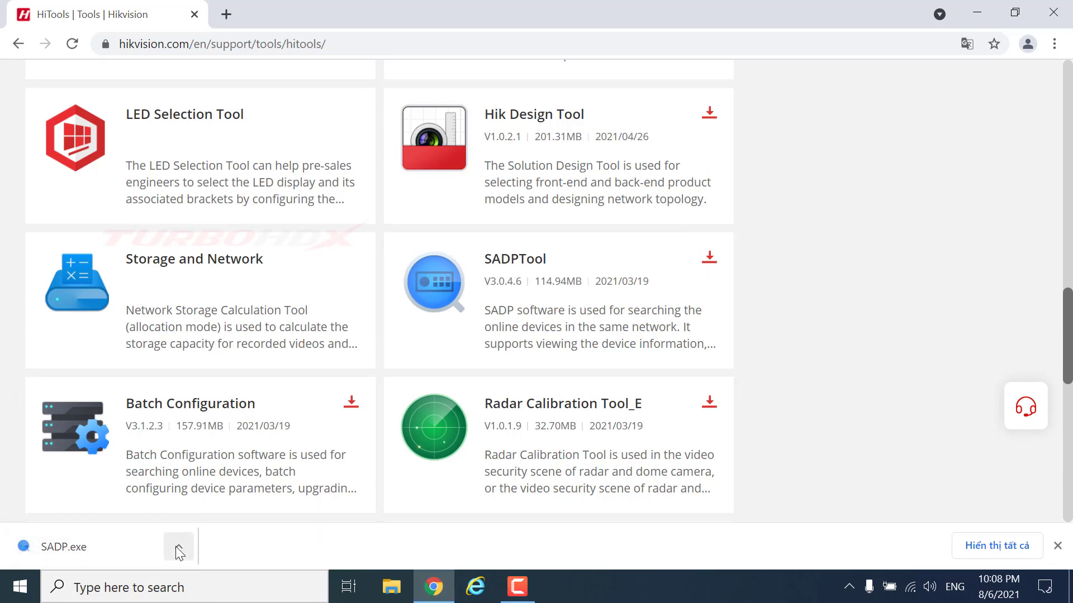
# Locate SADP.exe in the Downloads folder and run it as administrator.
pyautogui.click(247, 492)
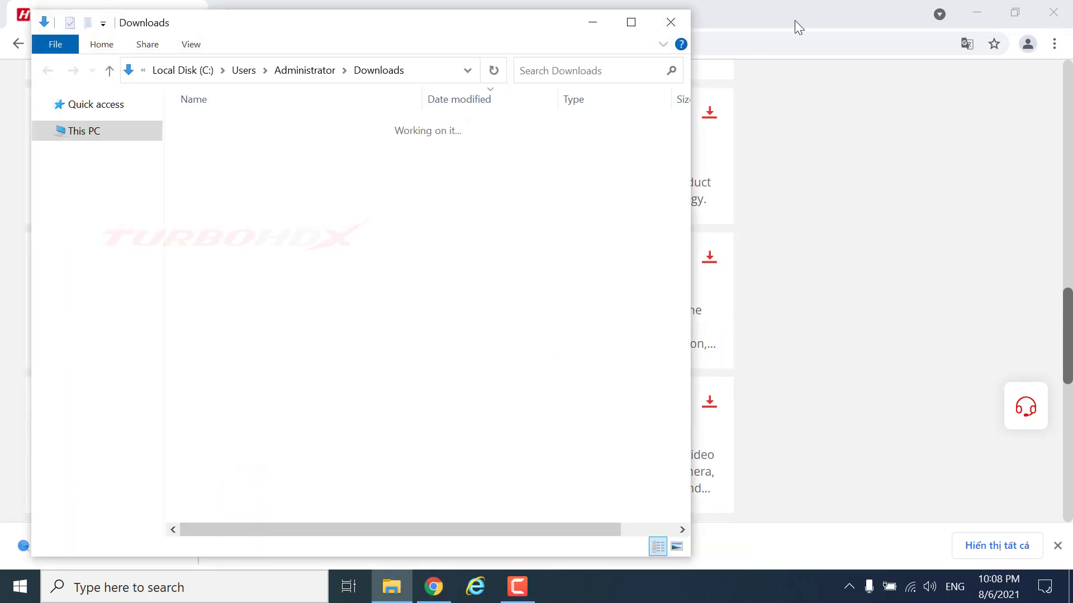
pyautogui.click(979, 12)
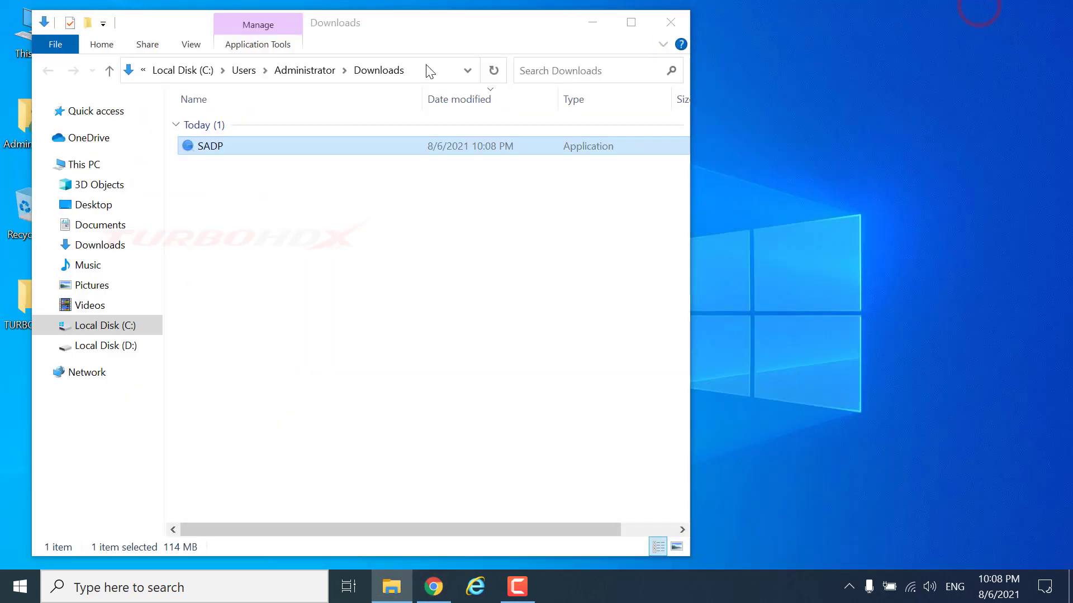
pyautogui.moveTo(422, 35); pyautogui.dragTo(595, 44)
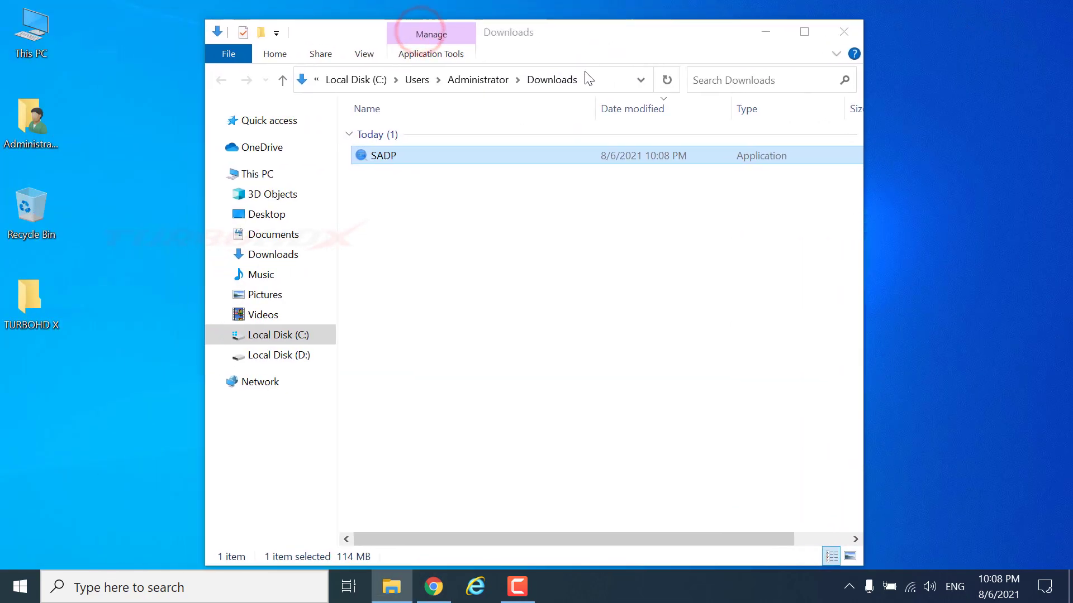
pyautogui.rightClick(382, 165)
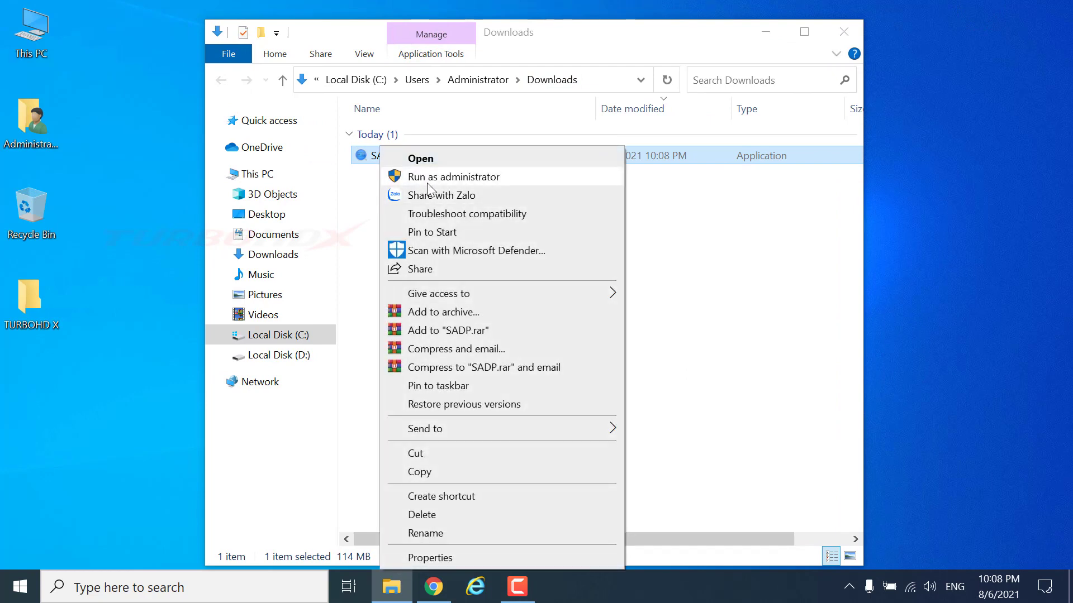
pyautogui.click(454, 177)
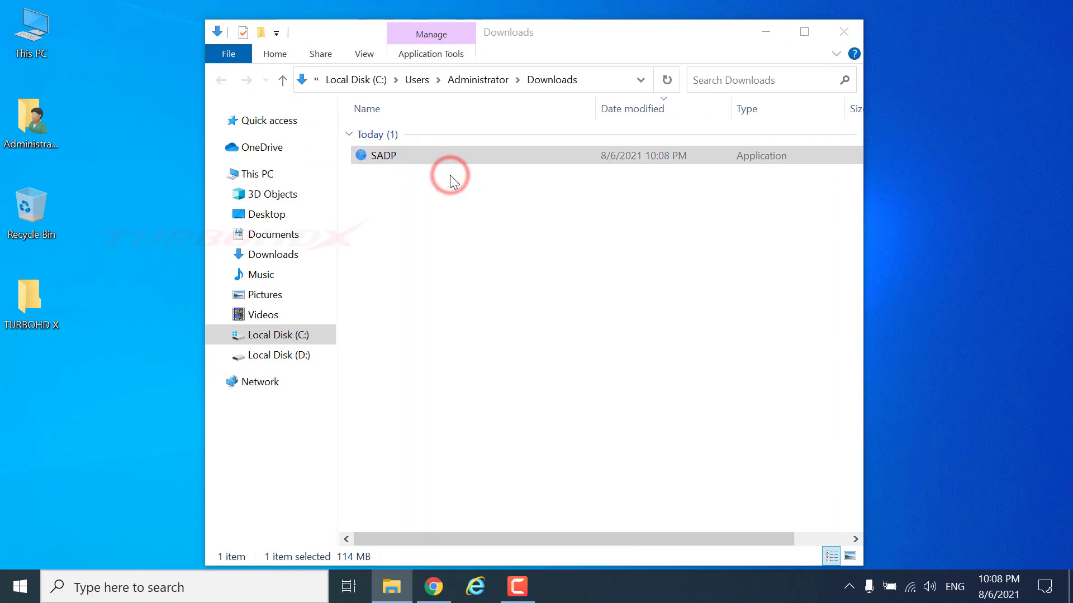
pyautogui.click(765, 32)
# Accept the license, install SADPTool in English, and launch the client when finished.
pyautogui.click(362, 349)
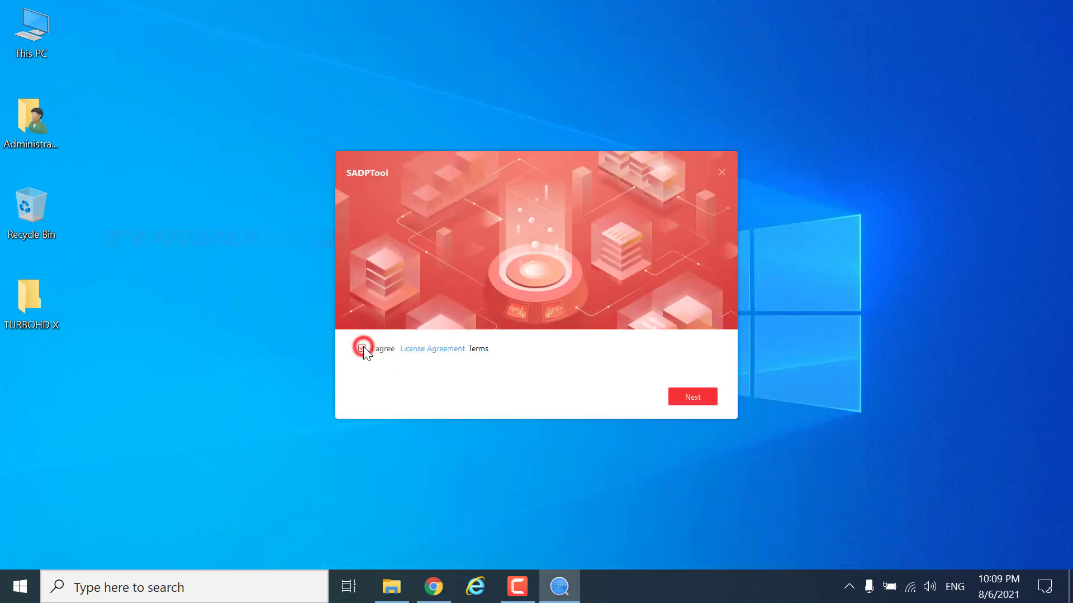
pyautogui.click(685, 391)
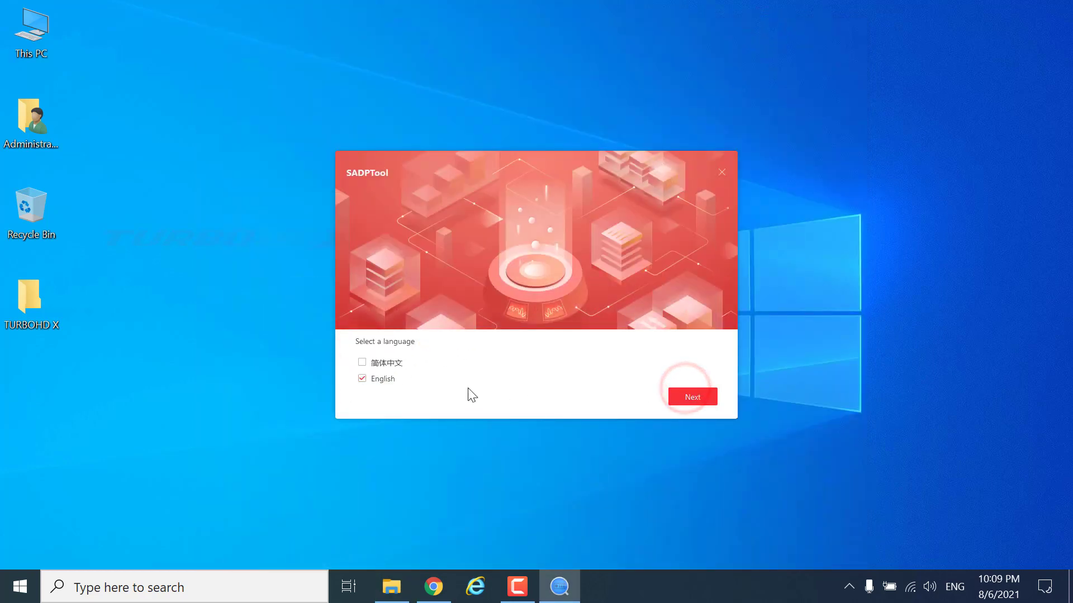
pyautogui.click(684, 395)
pyautogui.click(688, 395)
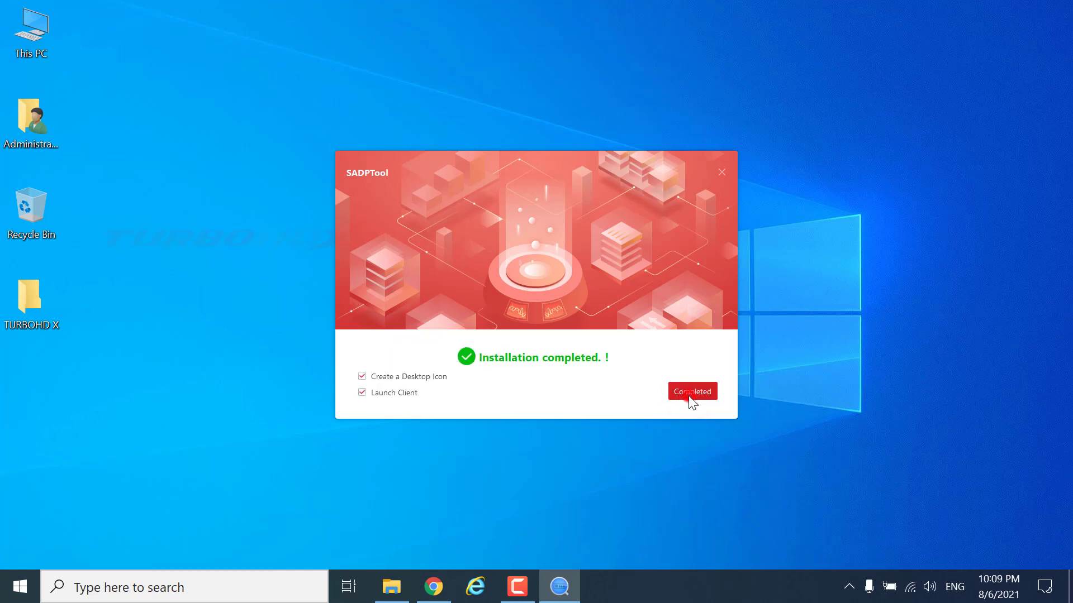
pyautogui.click(689, 396)
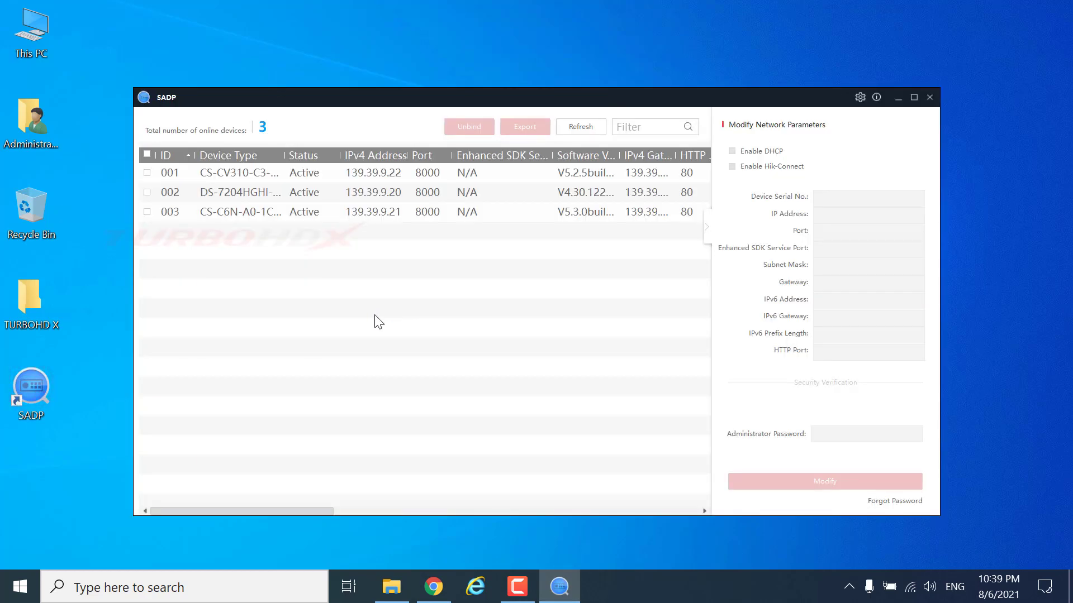
# Disable DHCP on camera 003 and set its IP to 139.39.9.200 using the admin password.
pyautogui.click(583, 125)
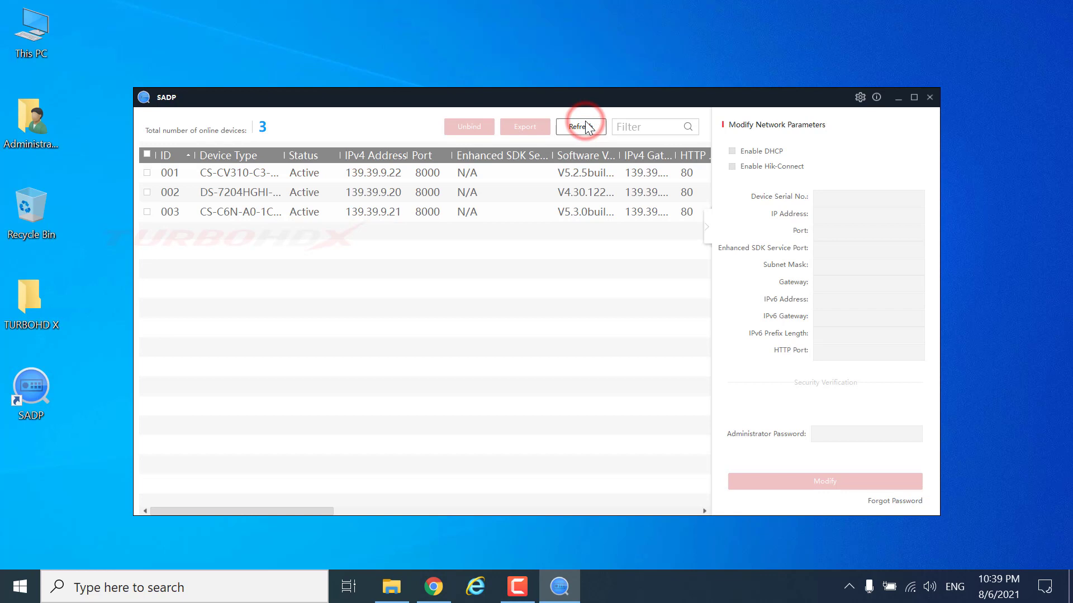
pyautogui.click(243, 214)
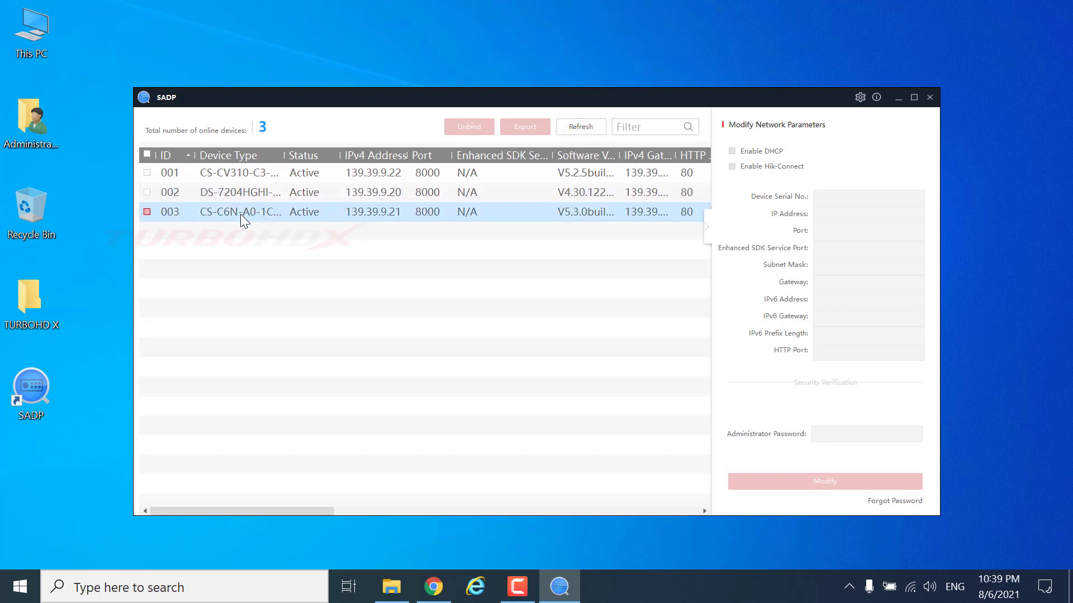
pyautogui.click(147, 213)
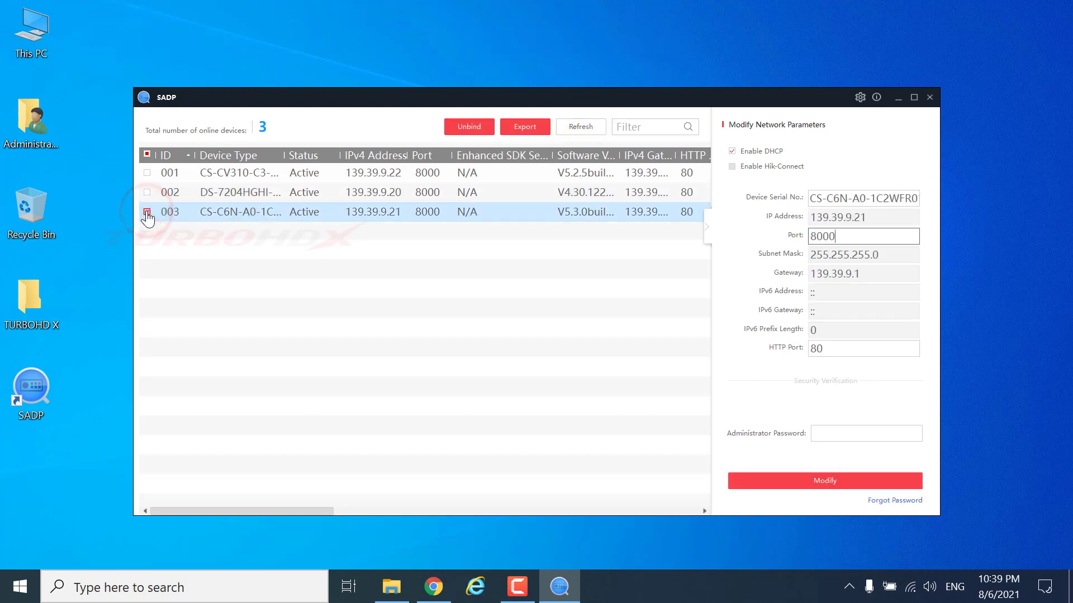
pyautogui.click(732, 152)
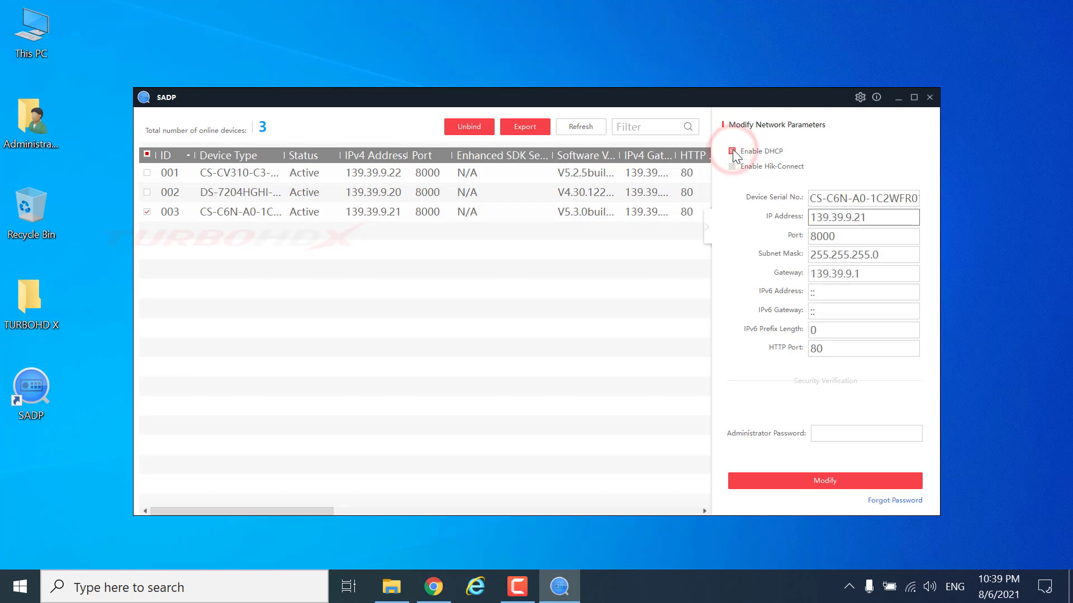
pyautogui.moveTo(868, 223); pyautogui.dragTo(863, 222)
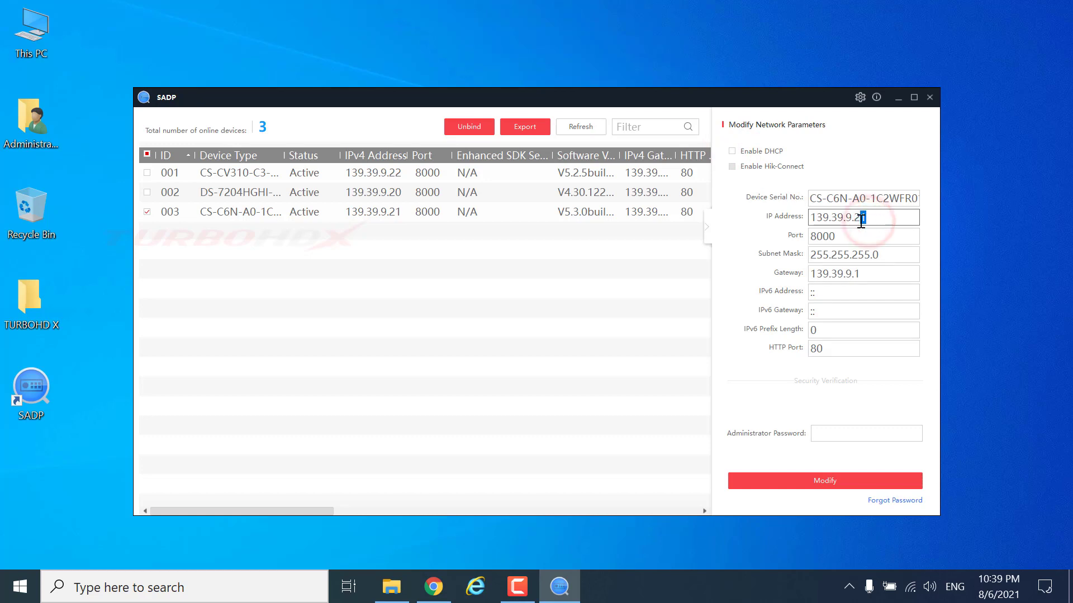
pyautogui.write('00')
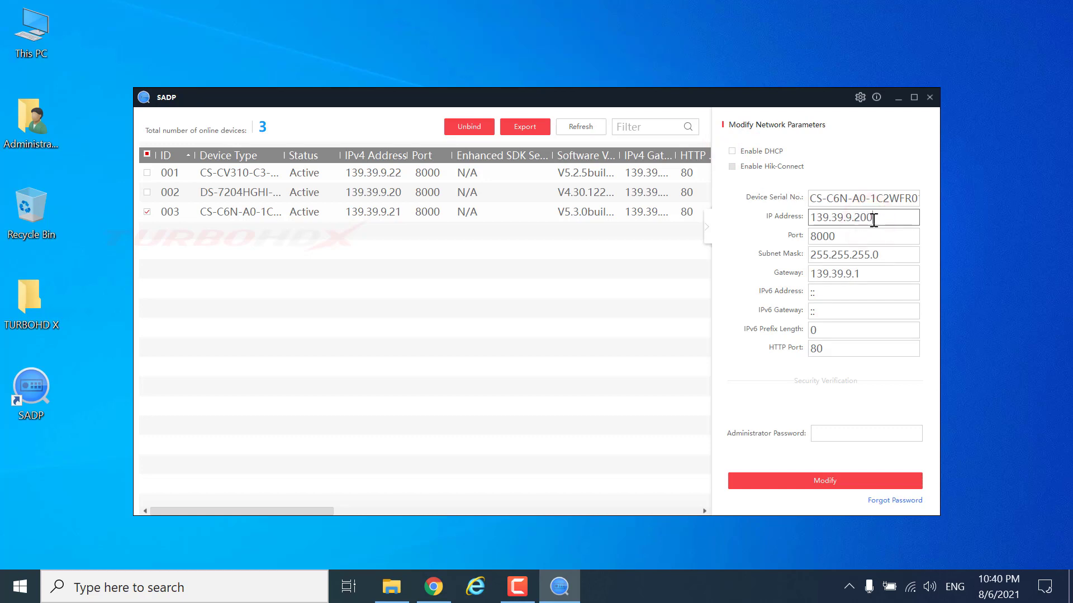
pyautogui.click(869, 439)
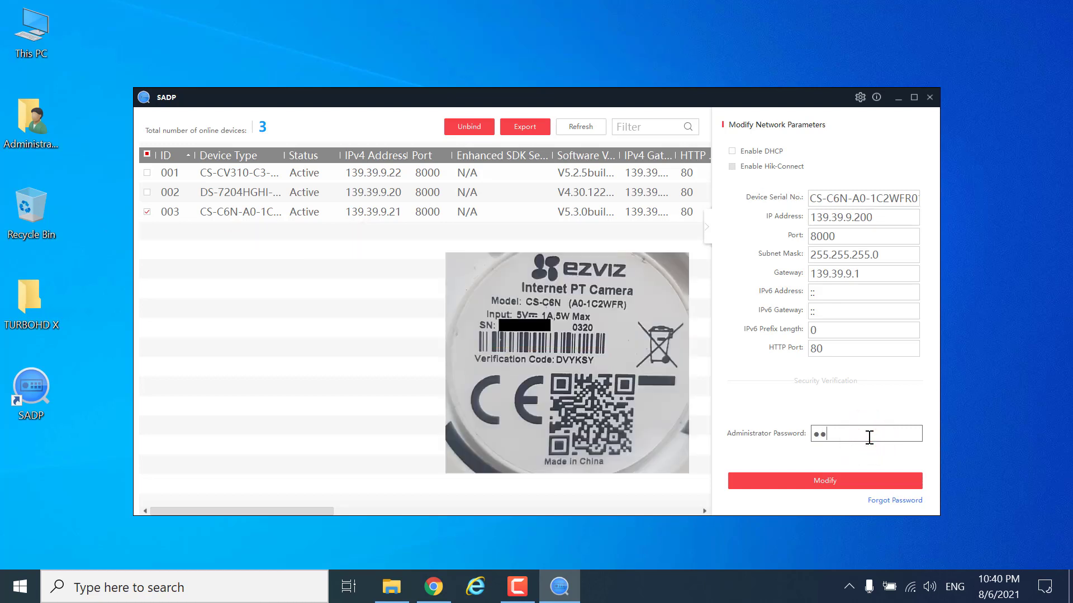
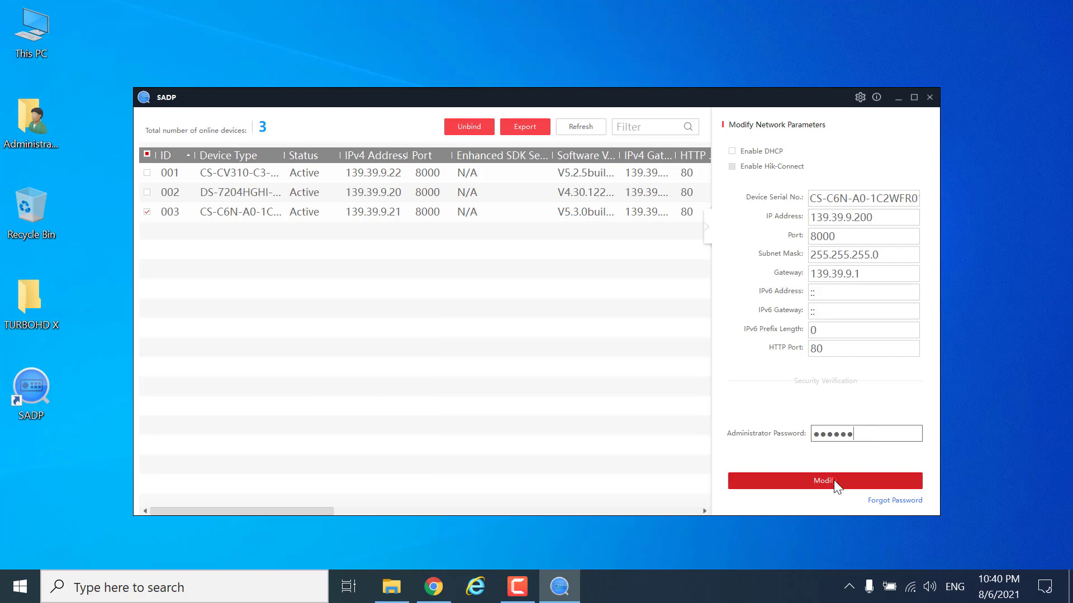
pyautogui.click(834, 480)
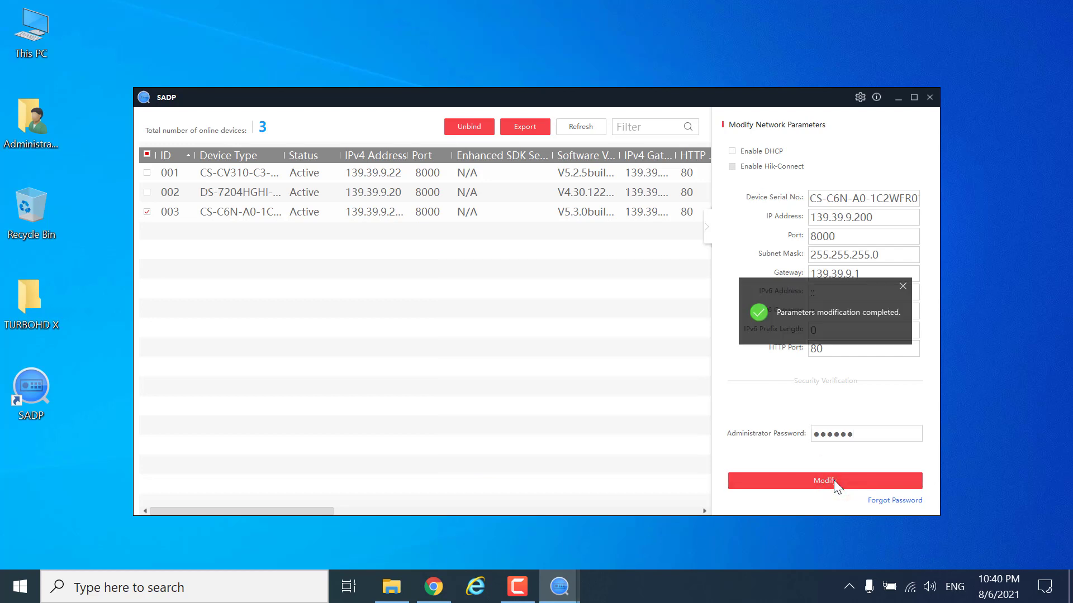
pyautogui.click(820, 435)
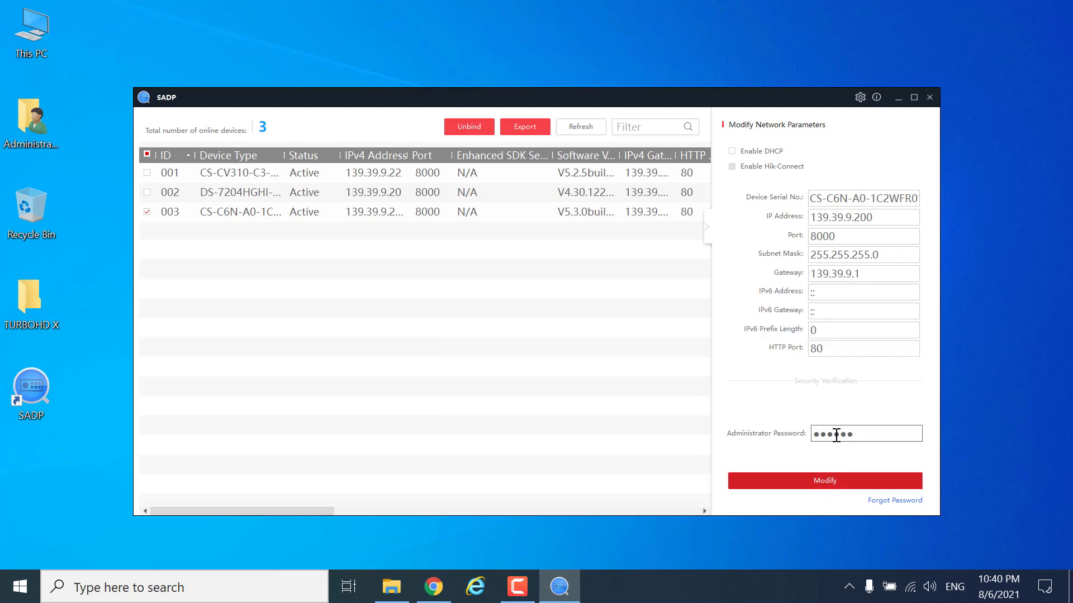
# Refresh the device list and confirm camera 003 now shows 139.39.9.200.
pyautogui.click(587, 126)
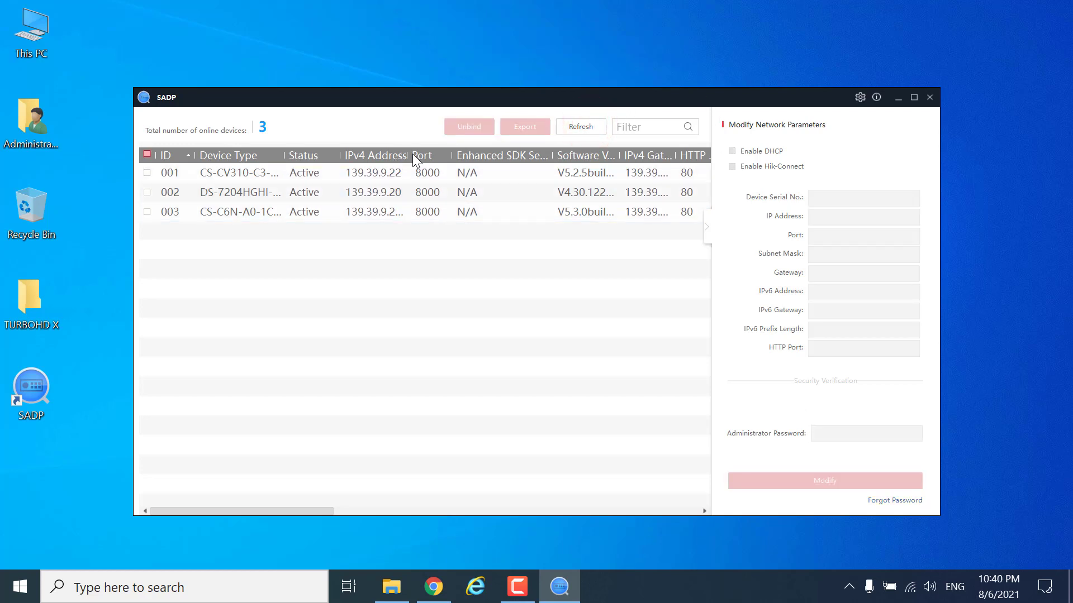
pyautogui.moveTo(409, 153); pyautogui.dragTo(431, 153)
pyautogui.click(386, 212)
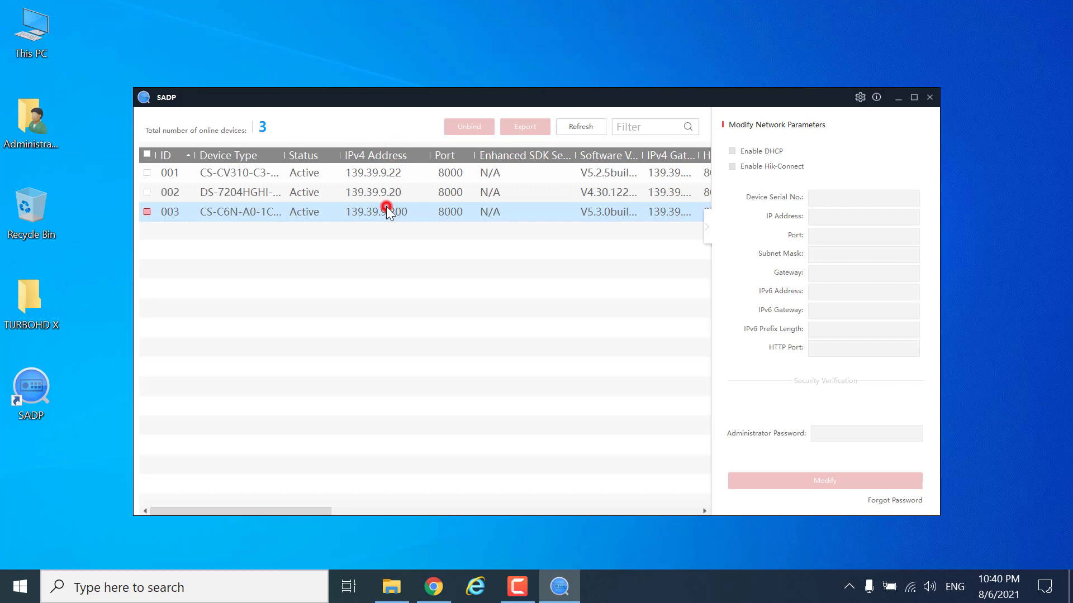
pyautogui.keyDown('ctrl'); pyautogui.click(400, 189); pyautogui.keyUp('ctrl')
pyautogui.click(385, 215)
pyautogui.keyDown('ctrl'); pyautogui.click(194, 170); pyautogui.keyUp('ctrl')
pyautogui.click(147, 192)
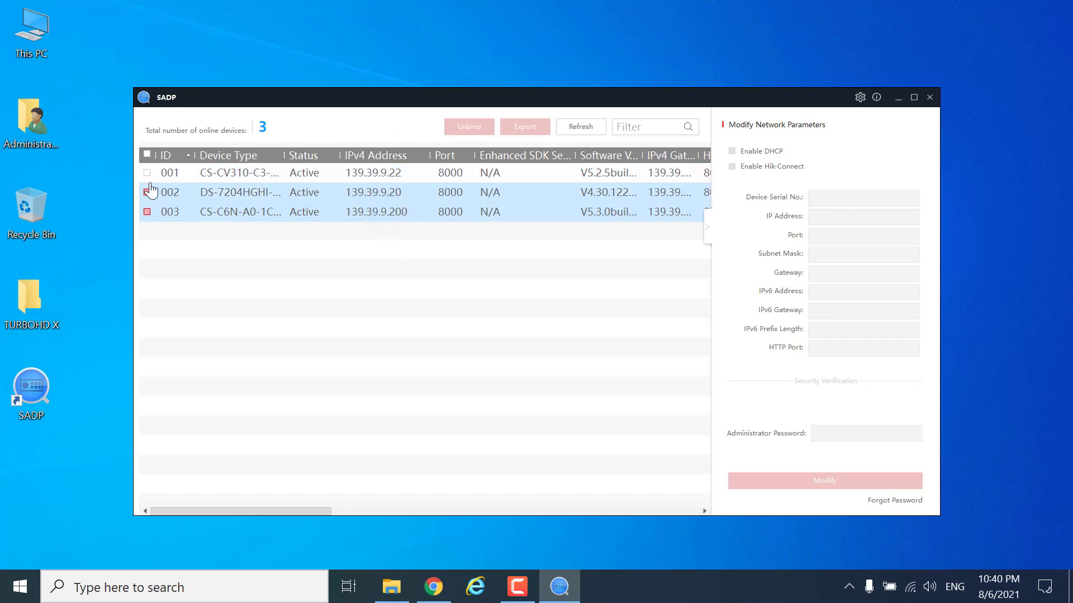
# Disable DHCP on camera 001 and set its IP to 139.39.9.201 using the admin password.
pyautogui.click(147, 191)
pyautogui.click(148, 173)
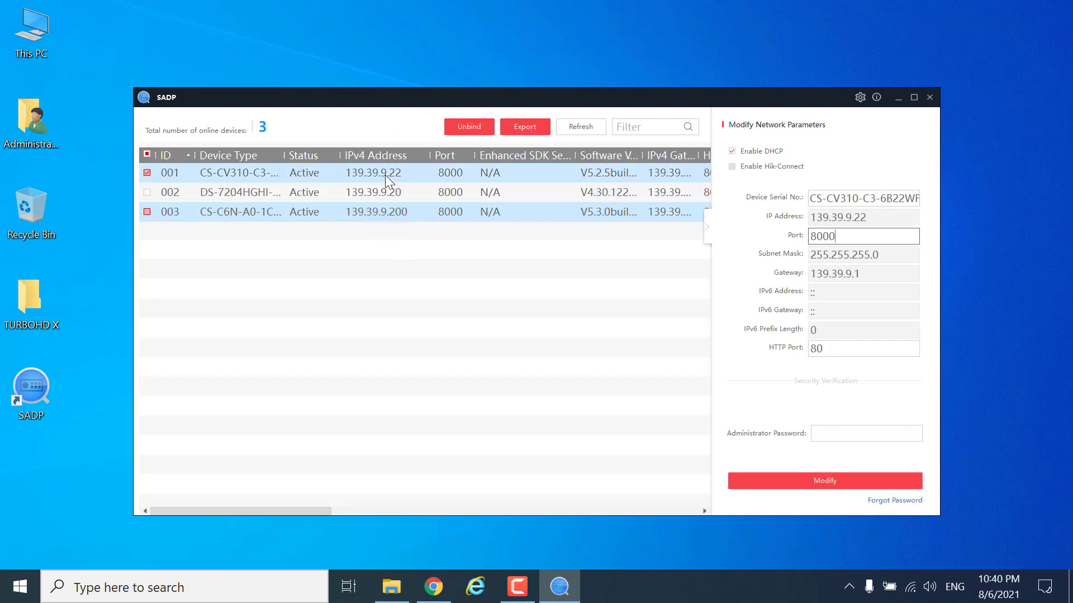
pyautogui.click(732, 151)
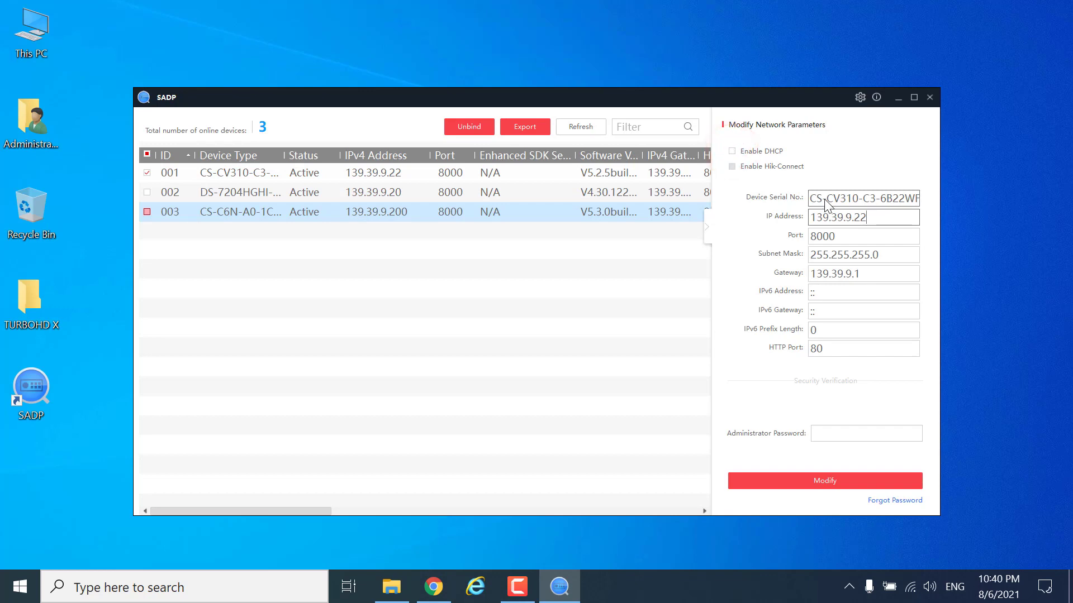
pyautogui.click(860, 218)
pyautogui.moveTo(862, 218); pyautogui.dragTo(871, 220)
pyautogui.write('01')
pyautogui.click(839, 434)
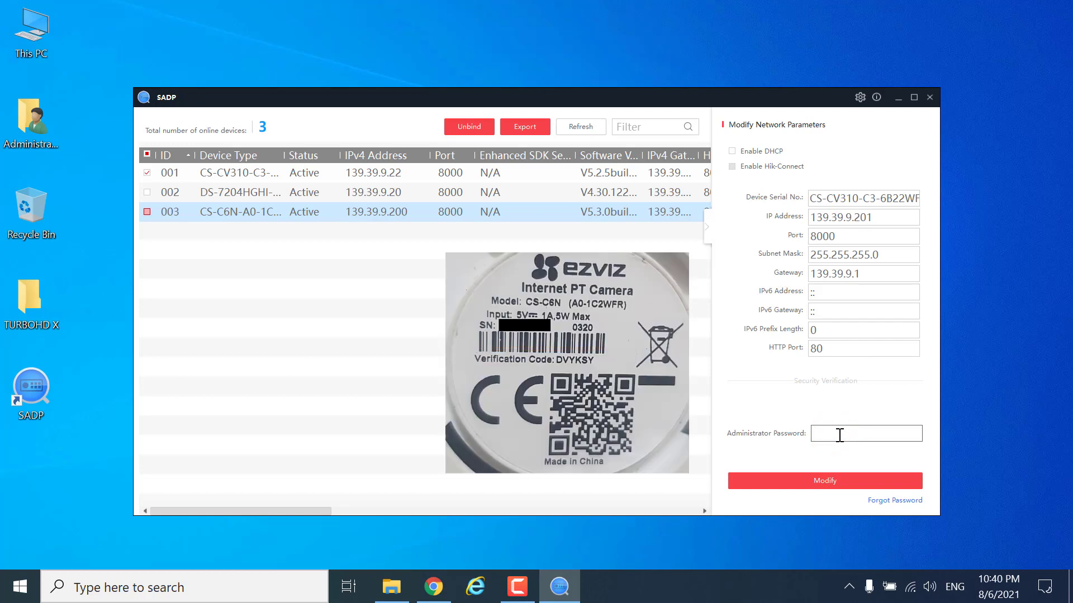
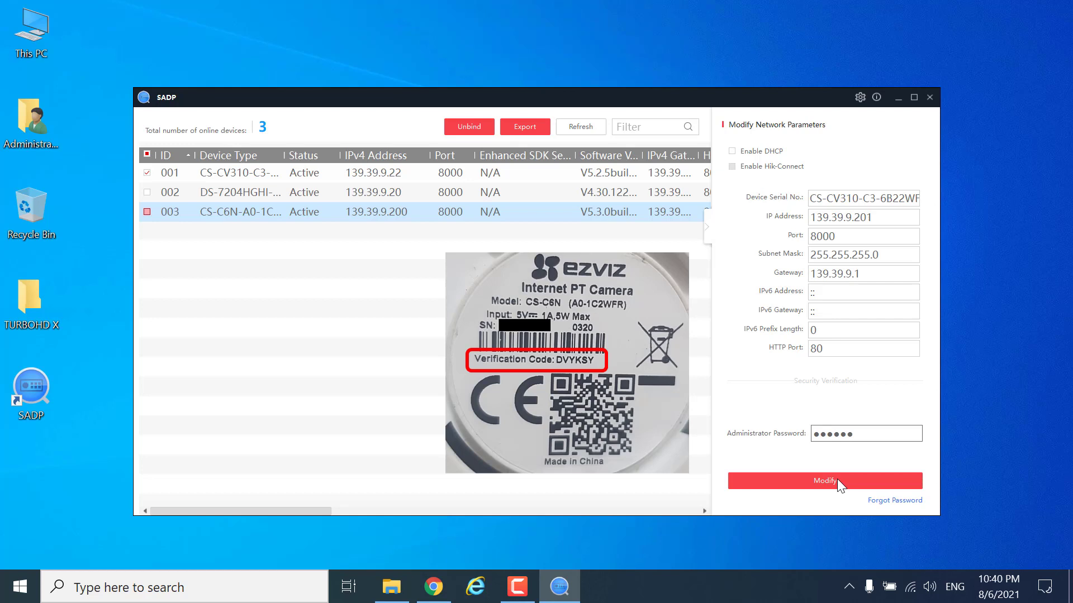
pyautogui.click(837, 480)
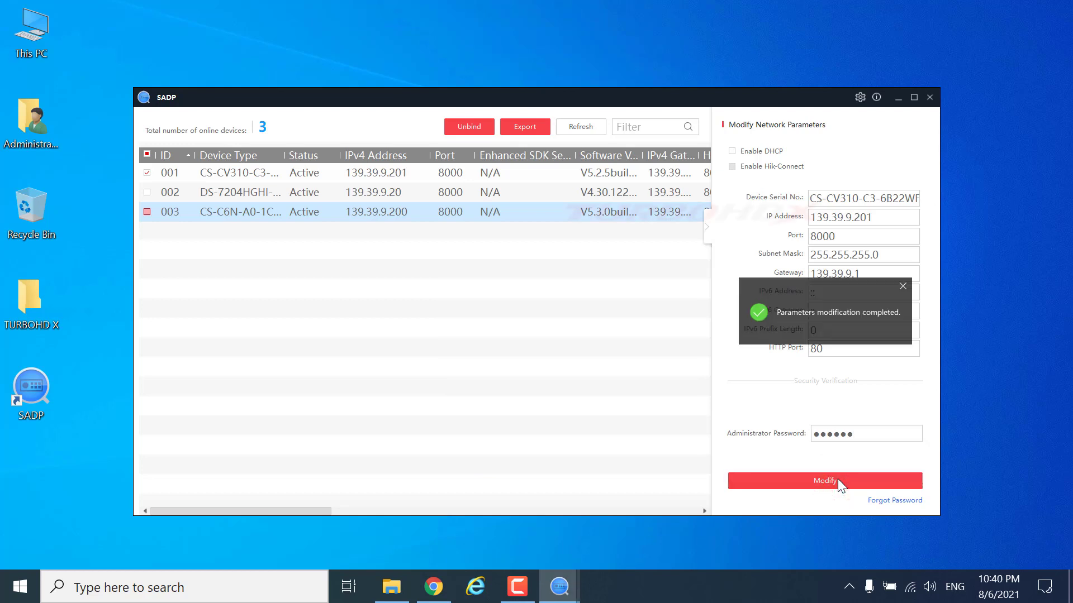
pyautogui.click(903, 286)
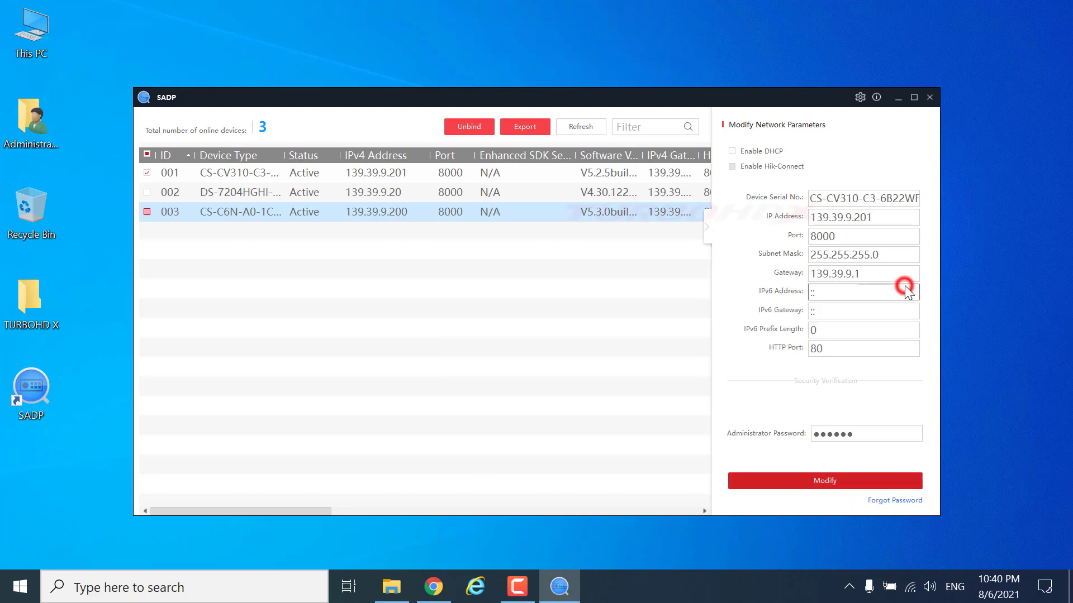
# Refresh the device list and sort it by IPv4 Address.
pyautogui.click(579, 126)
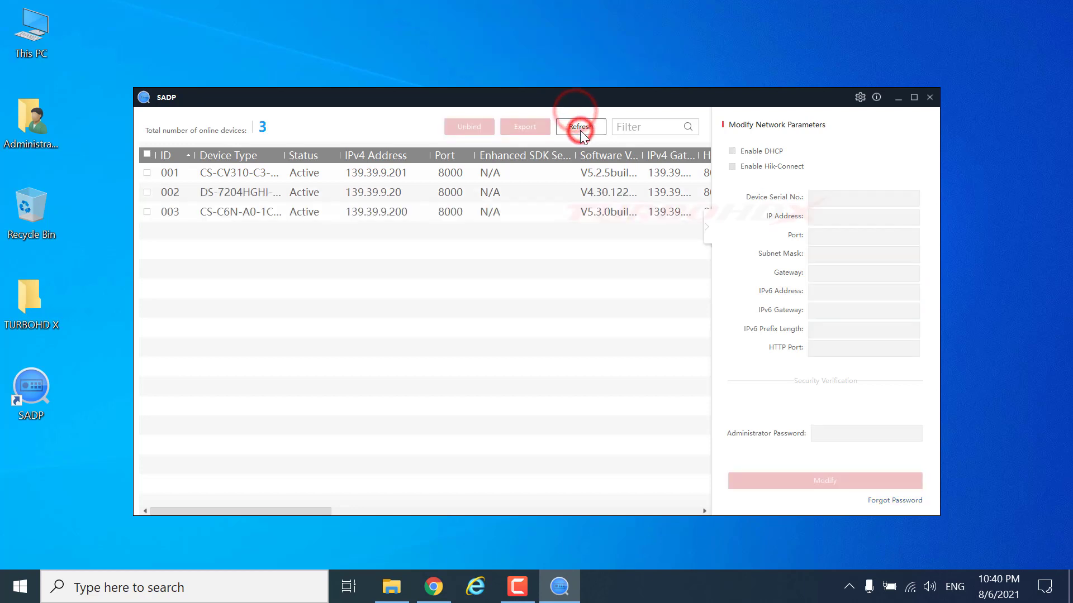
pyautogui.click(580, 127)
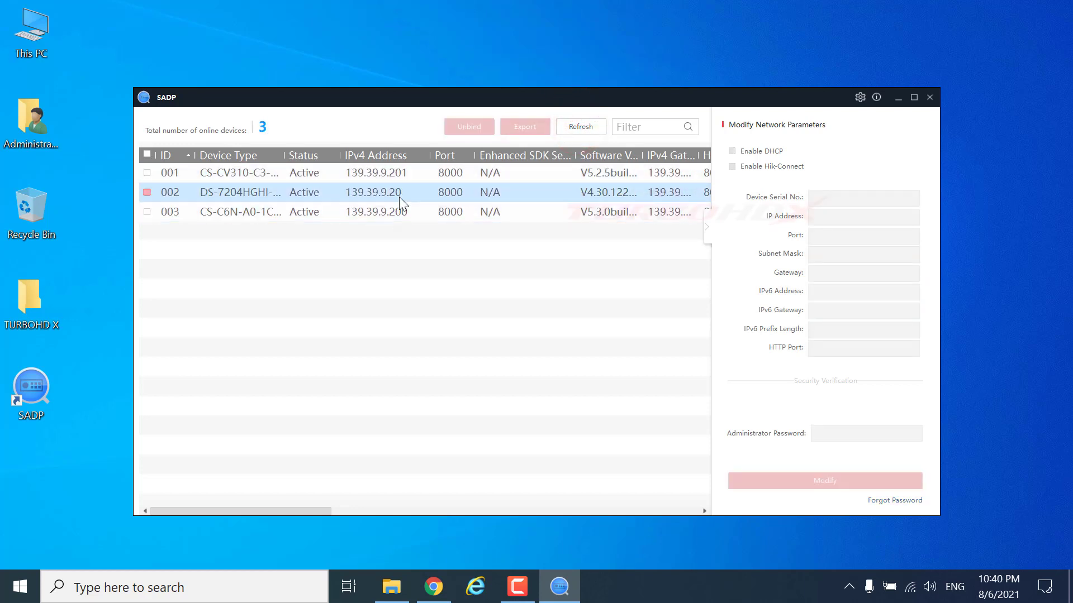
pyautogui.click(393, 152)
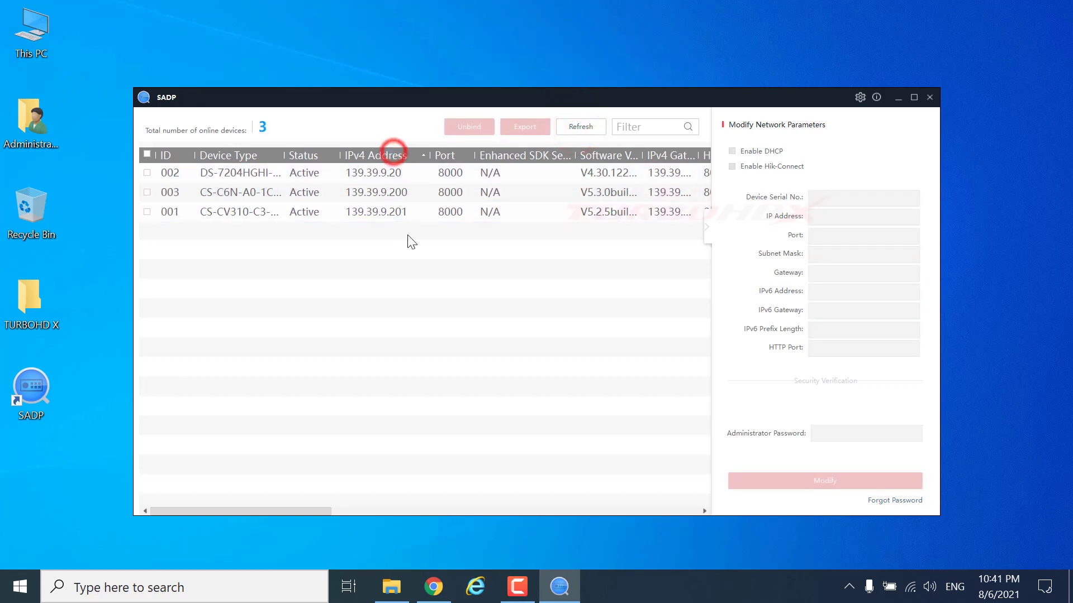
pyautogui.click(414, 187)
pyautogui.click(378, 172)
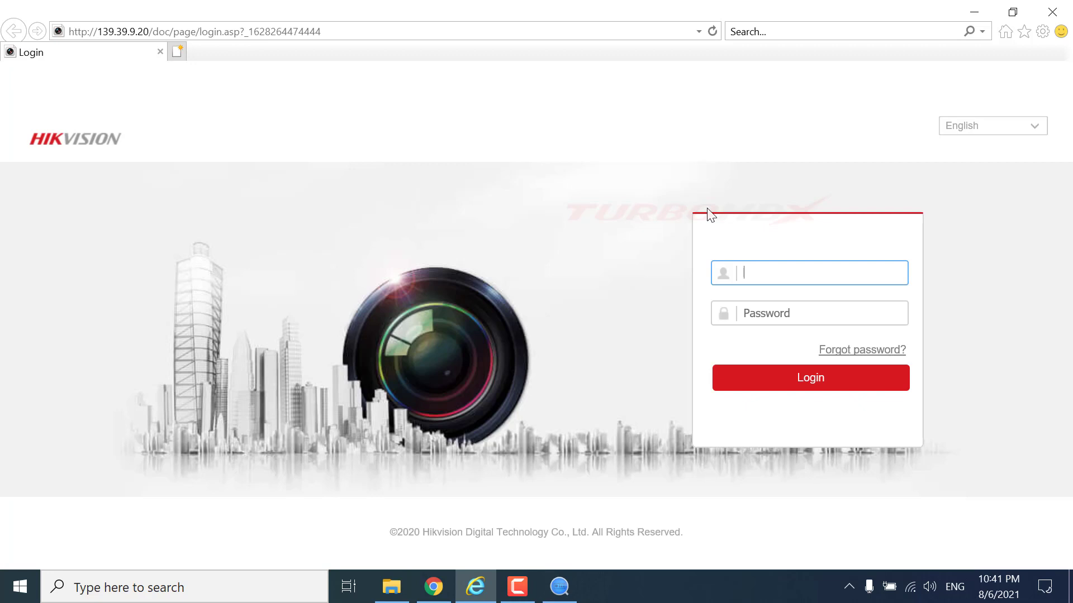
# Sign in to the DVR with the admin username and password.
pyautogui.click(774, 276)
pyautogui.write('admin')
pyautogui.press('Tab')
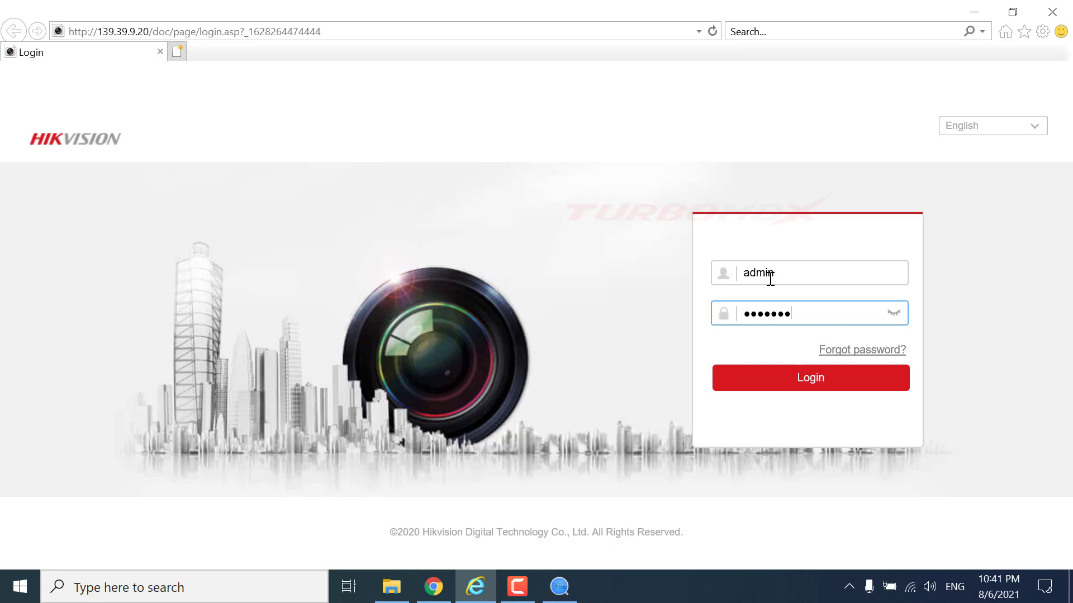
pyautogui.click(777, 384)
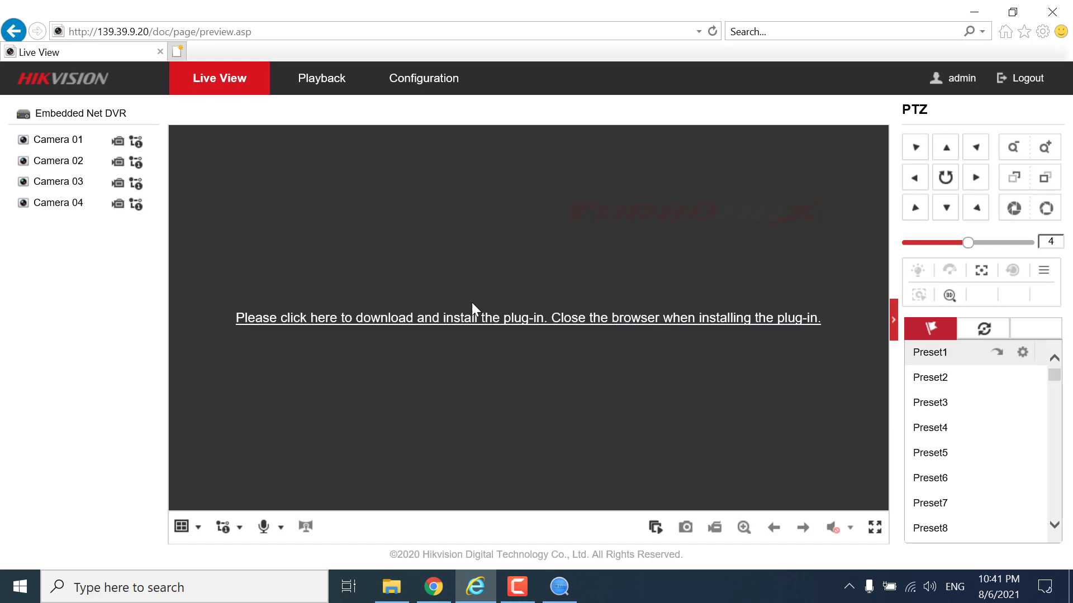
# Download and run the web plug-in installer through to Finish.
pyautogui.click(529, 321)
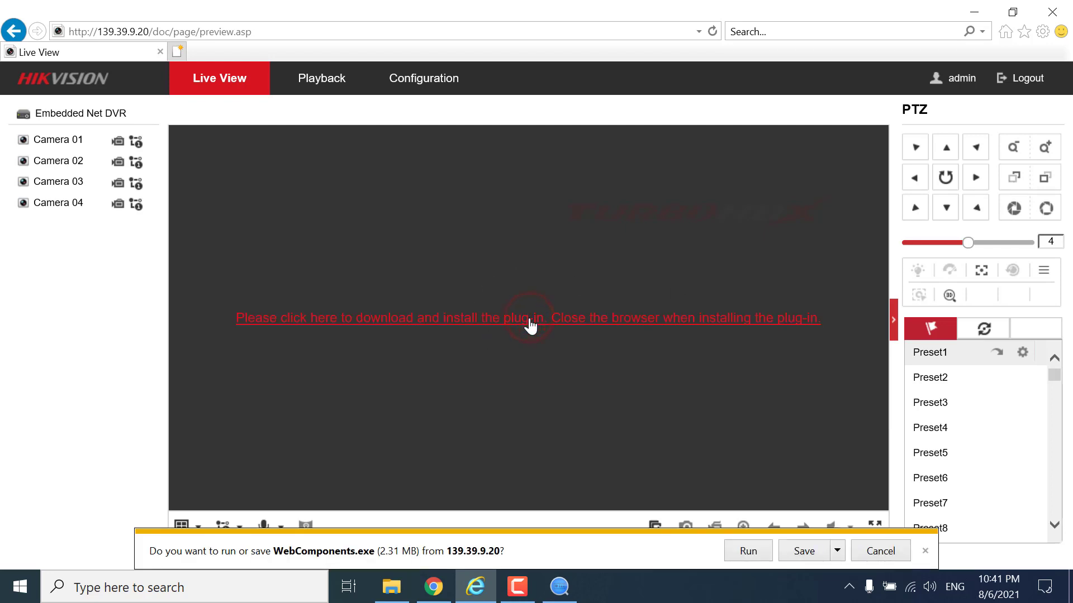
pyautogui.click(745, 555)
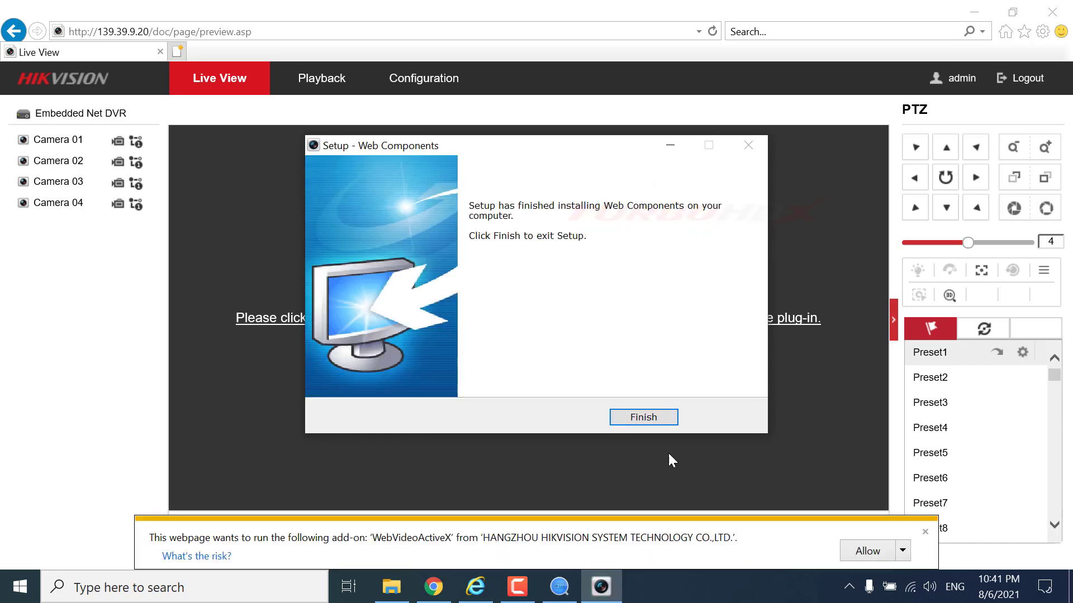
pyautogui.click(667, 420)
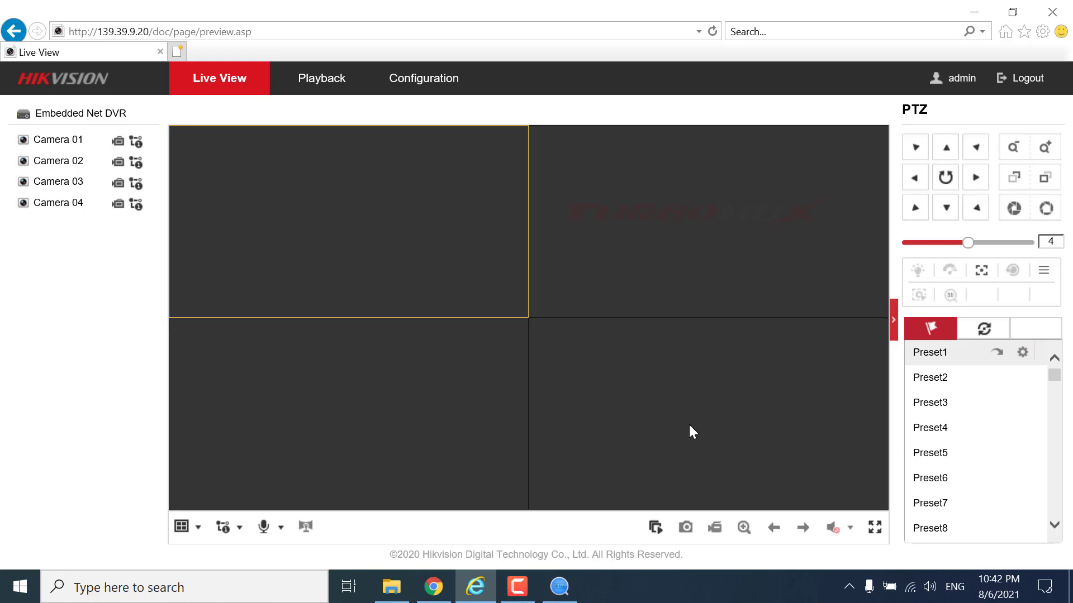
# Start live video in all panes, then review the analog and IP camera lists in Camera Management.
pyautogui.click(656, 528)
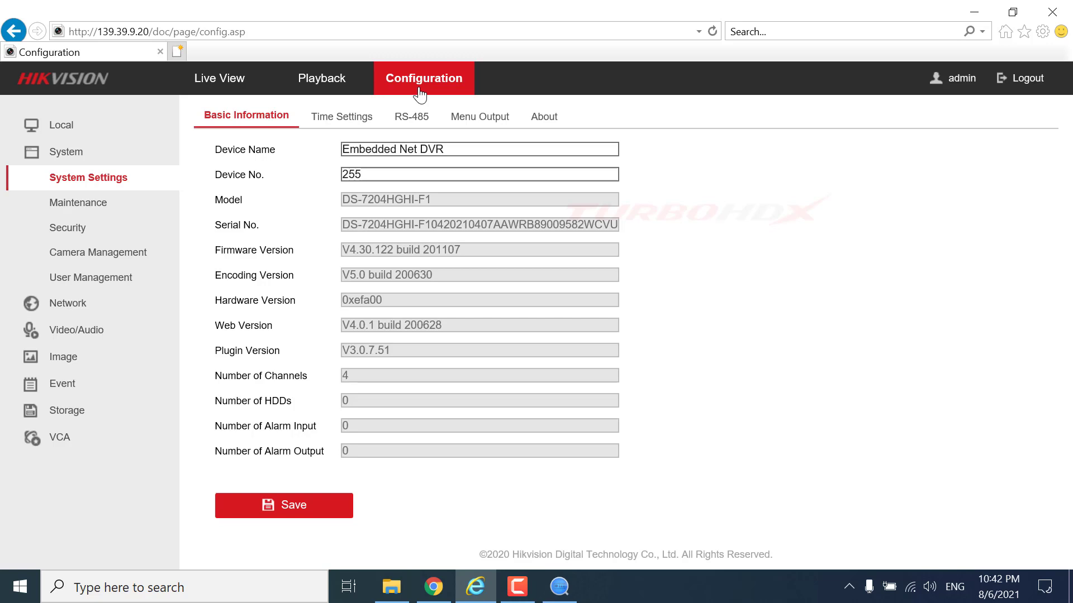
pyautogui.click(106, 257)
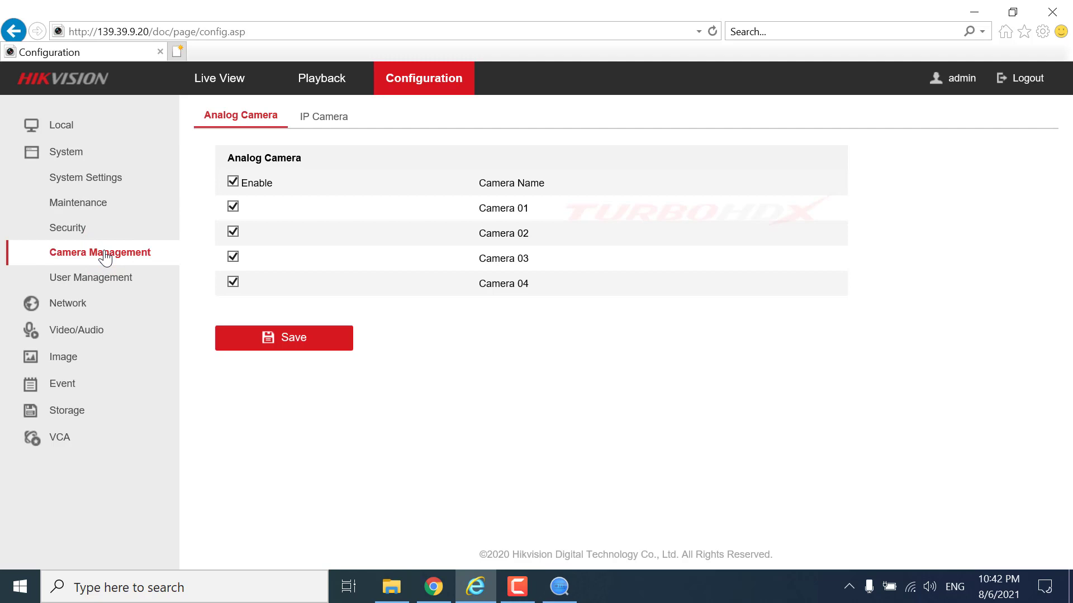
pyautogui.moveTo(203, 117); pyautogui.dragTo(239, 111)
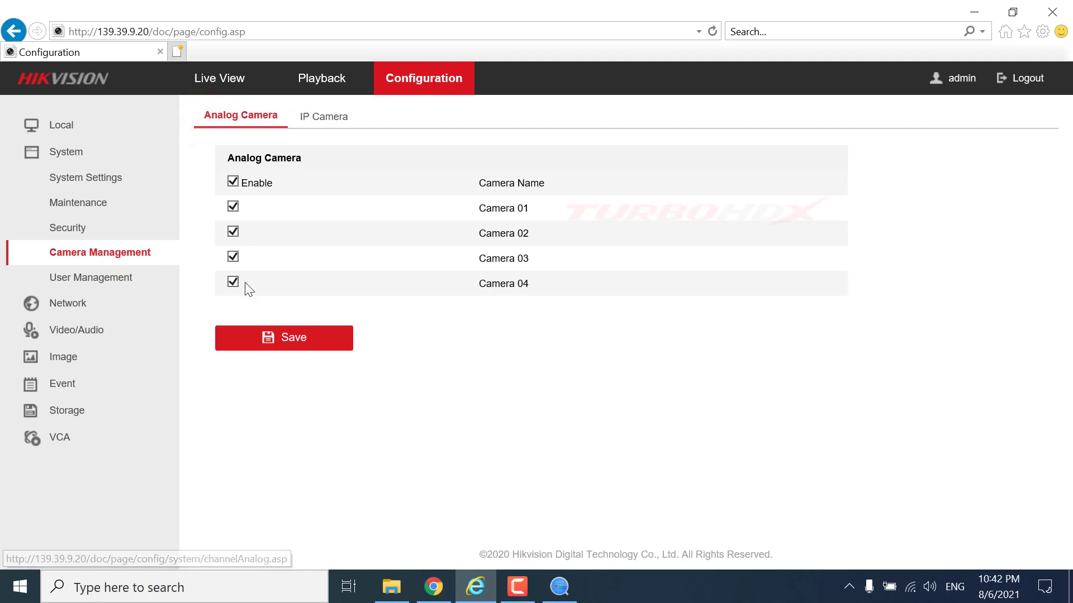
pyautogui.click(322, 123)
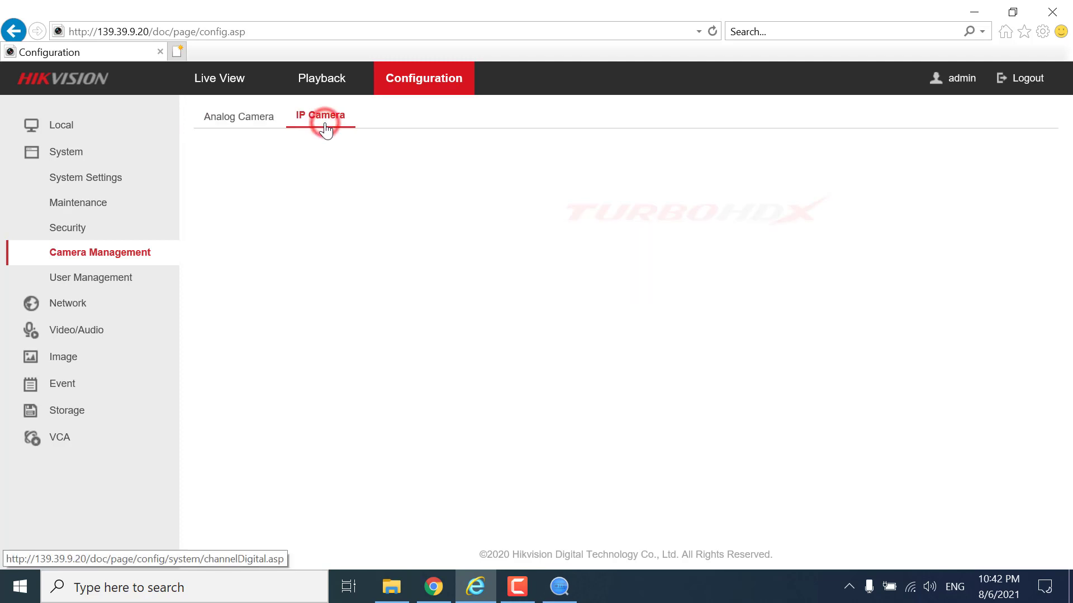
pyautogui.click(252, 117)
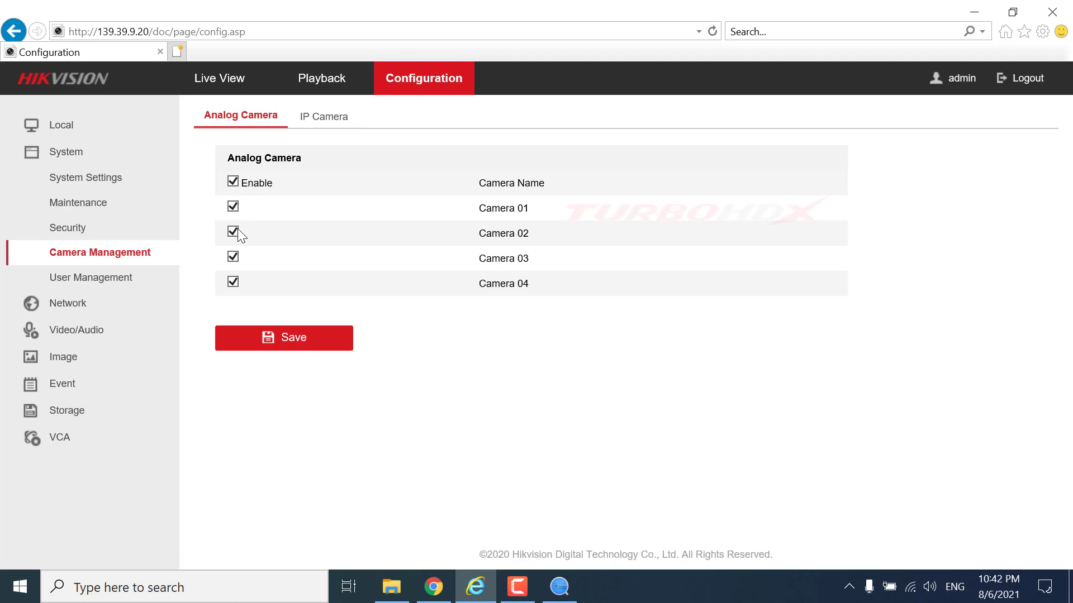
# Untick analog Cameras 03 and 04, save to reboot, and begin logging back in.
pyautogui.click(233, 257)
pyautogui.click(232, 281)
pyautogui.click(290, 338)
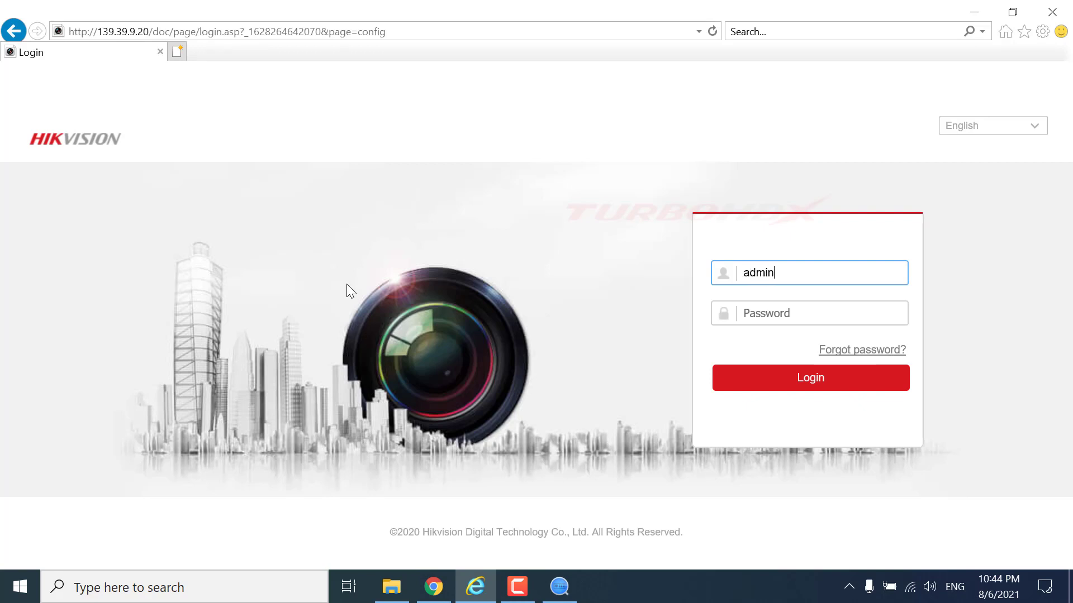
pyautogui.press('Tab')
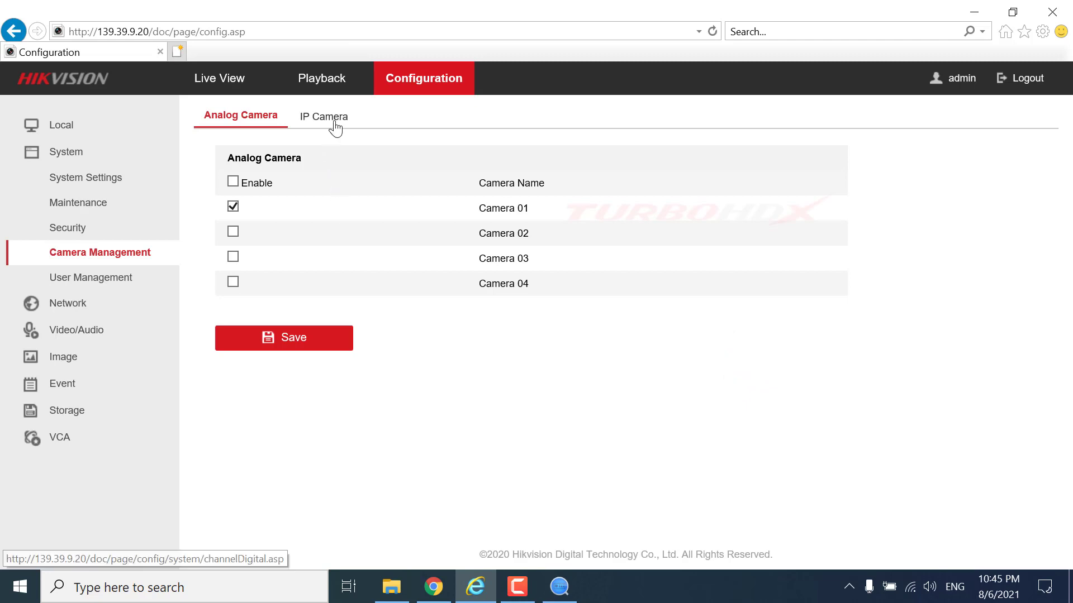
# Search the network with Quick Add and review the two discovered cameras' serial numbers.
pyautogui.click(333, 118)
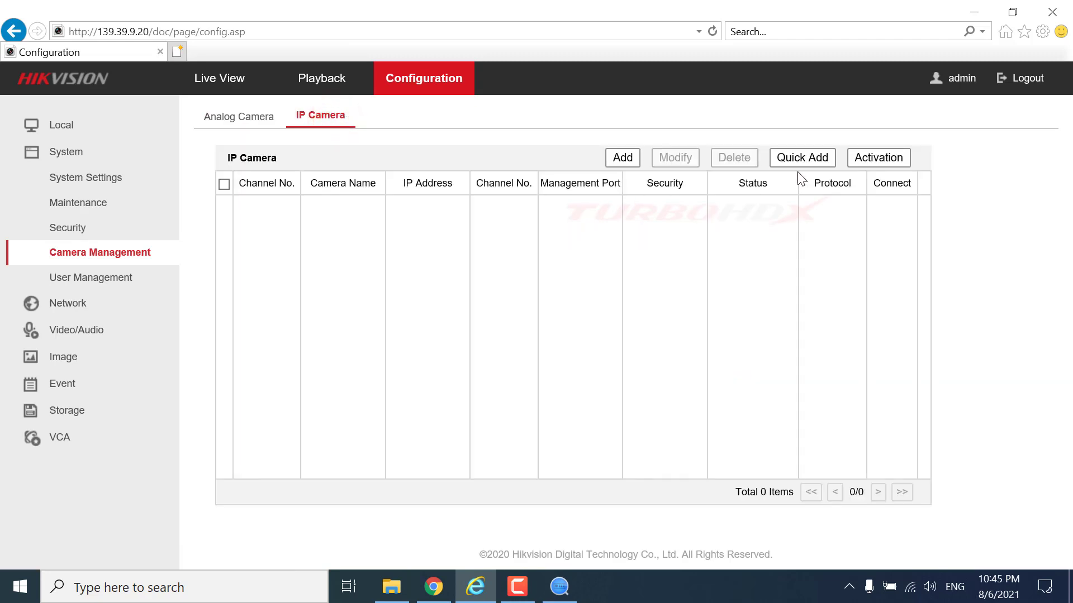
pyautogui.click(789, 159)
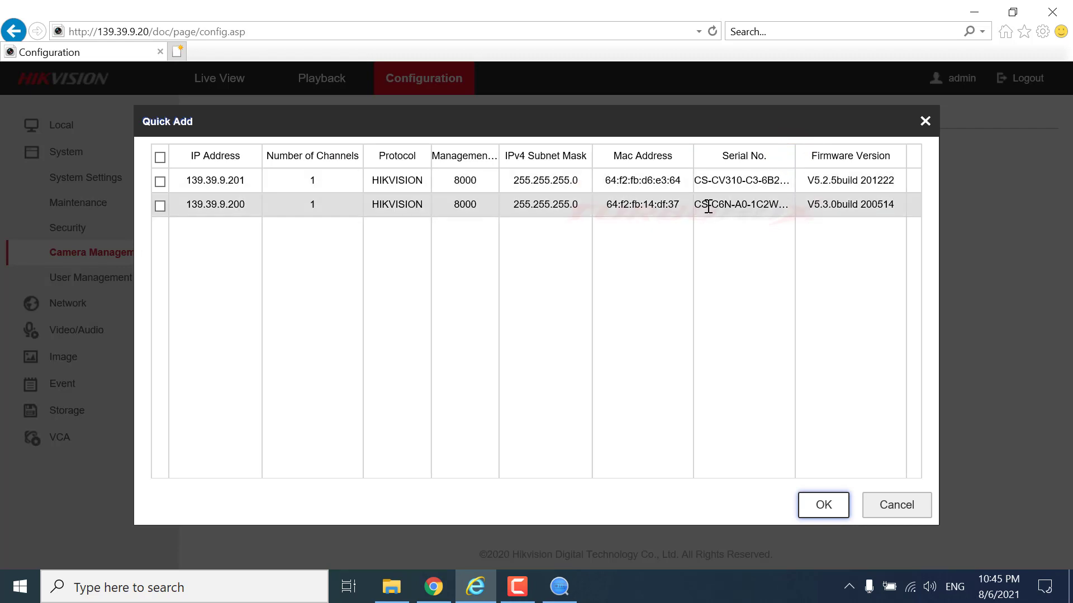
pyautogui.moveTo(695, 204); pyautogui.dragTo(749, 205)
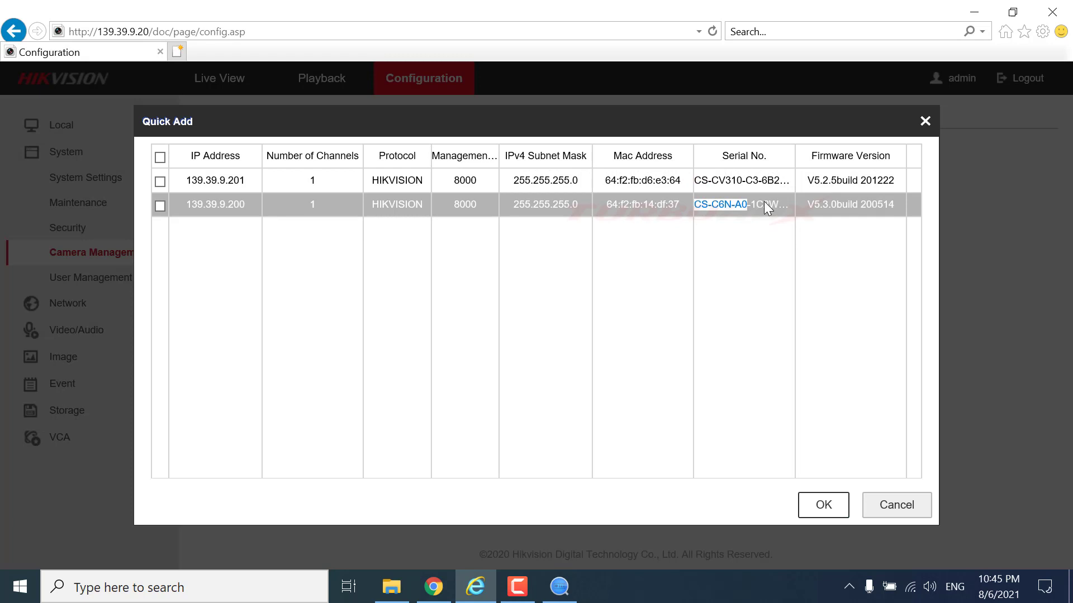
pyautogui.click(765, 202)
pyautogui.moveTo(700, 178); pyautogui.dragTo(748, 180)
pyautogui.click(723, 240)
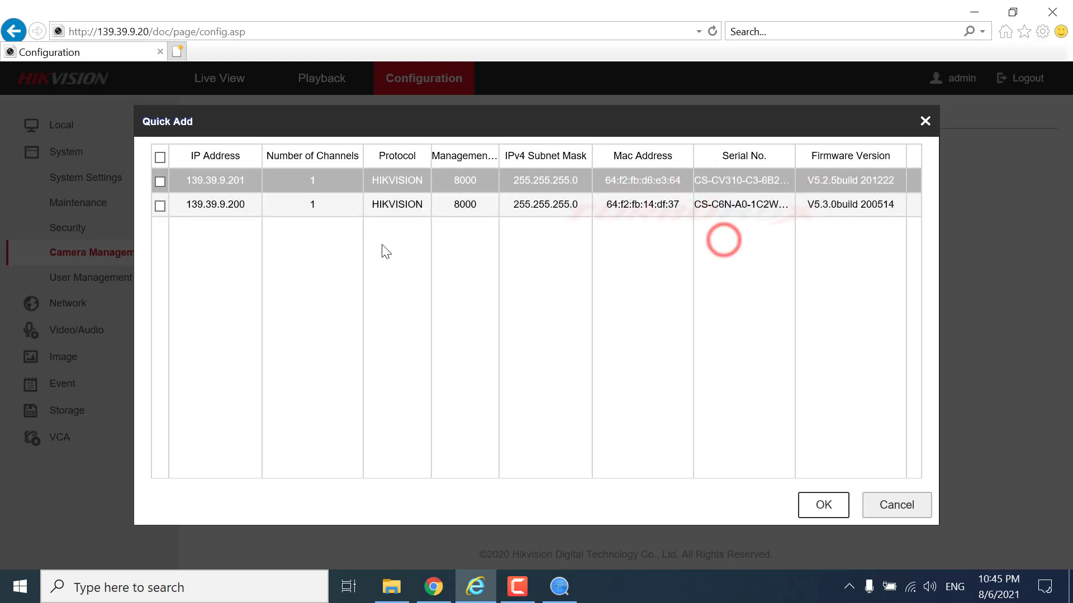
# Add cameras 139.39.9.201 and 139.39.9.200 as IP channels, then edit channel D1.
pyautogui.click(159, 206)
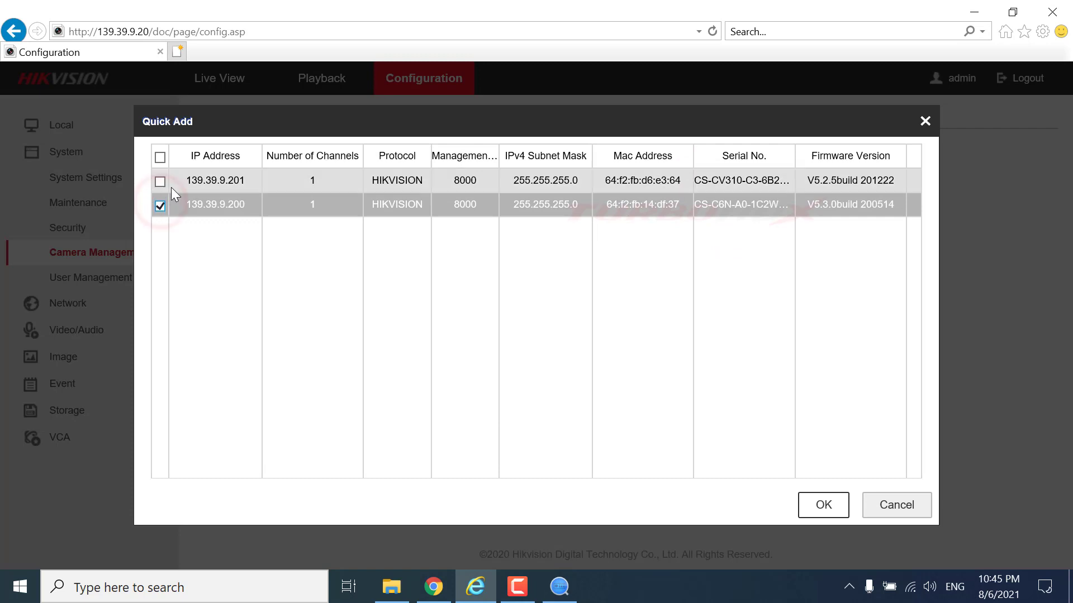
pyautogui.click(160, 181)
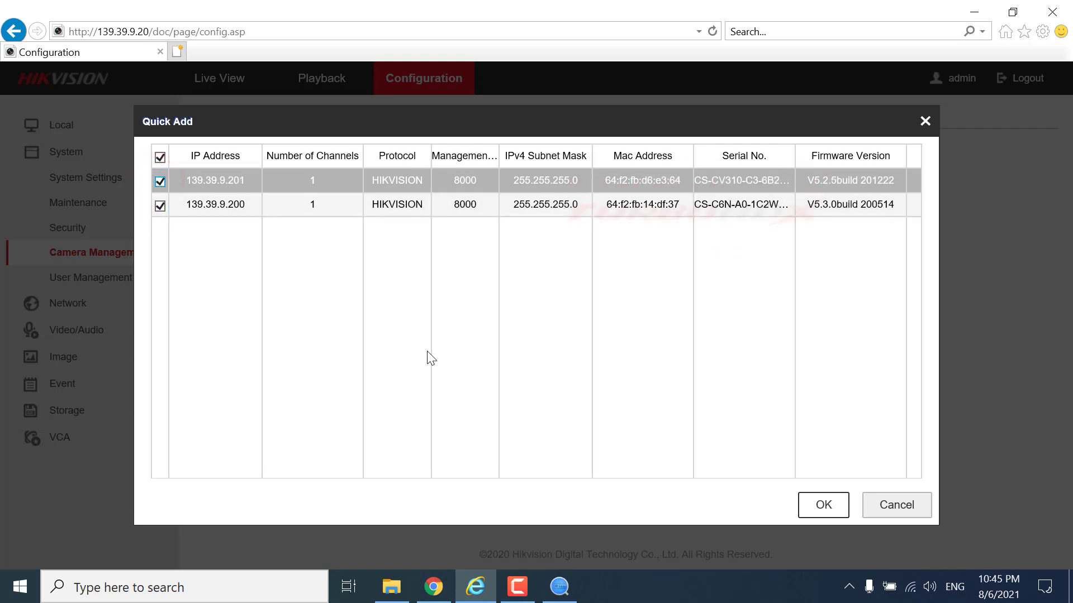
pyautogui.click(832, 508)
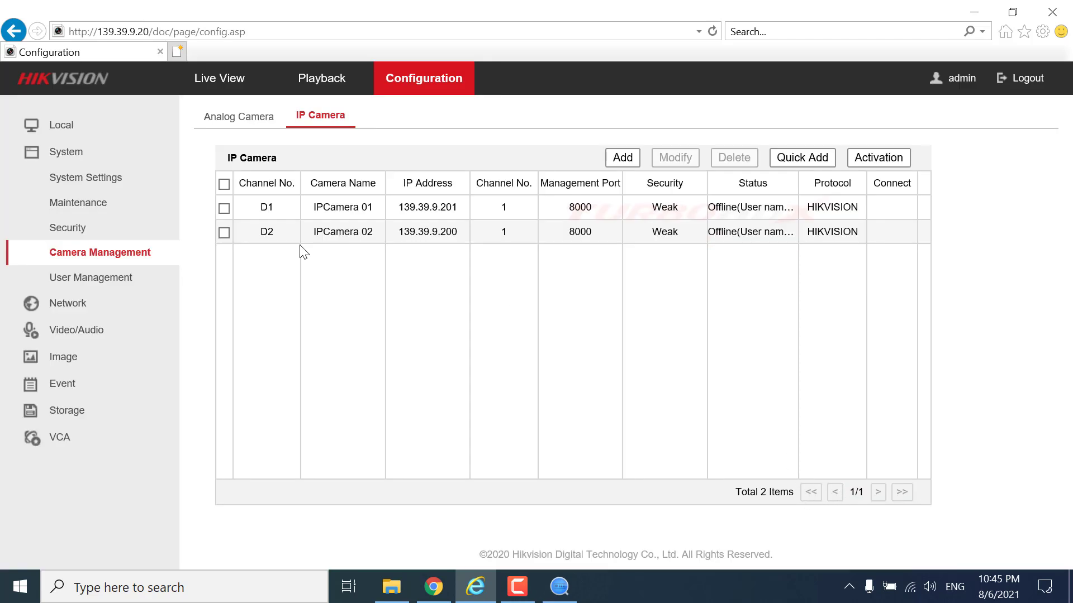
pyautogui.click(224, 209)
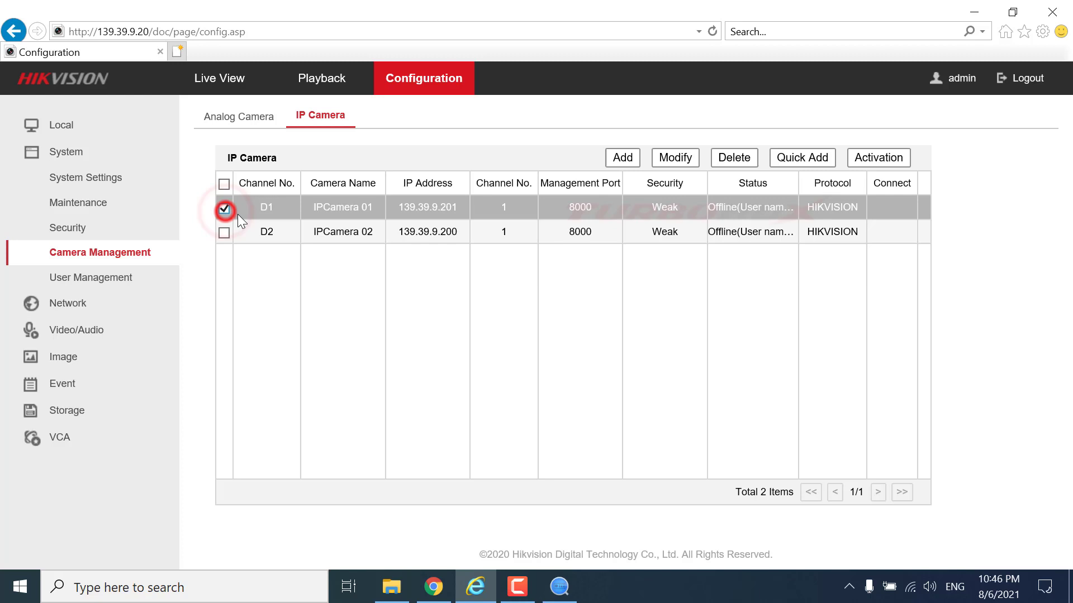
pyautogui.click(674, 166)
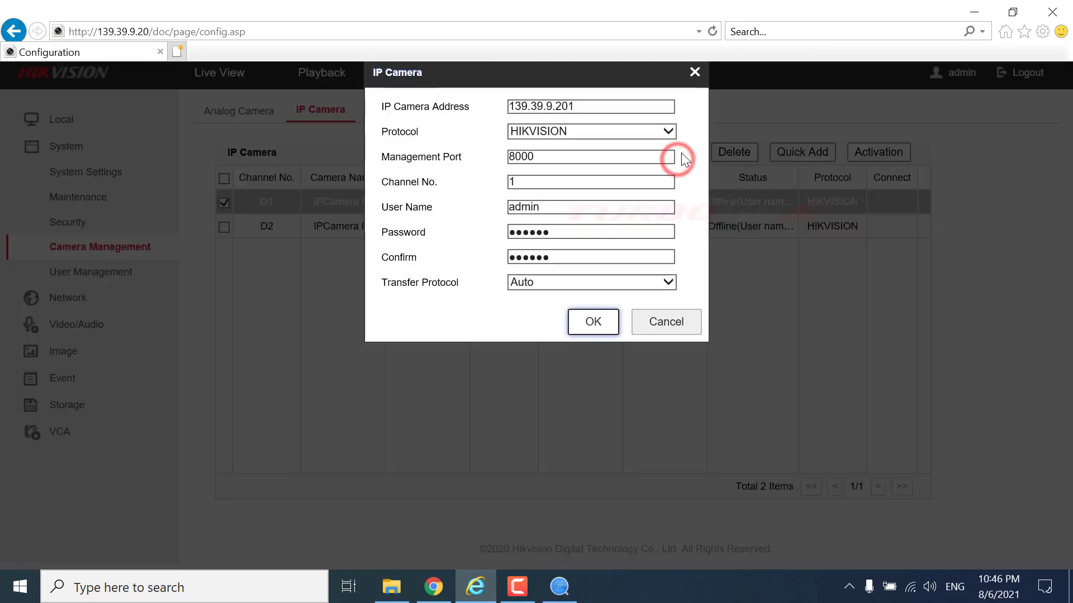
# Replace D1's password and confirmation with the label's verification code and save.
pyautogui.doubleClick(549, 232)
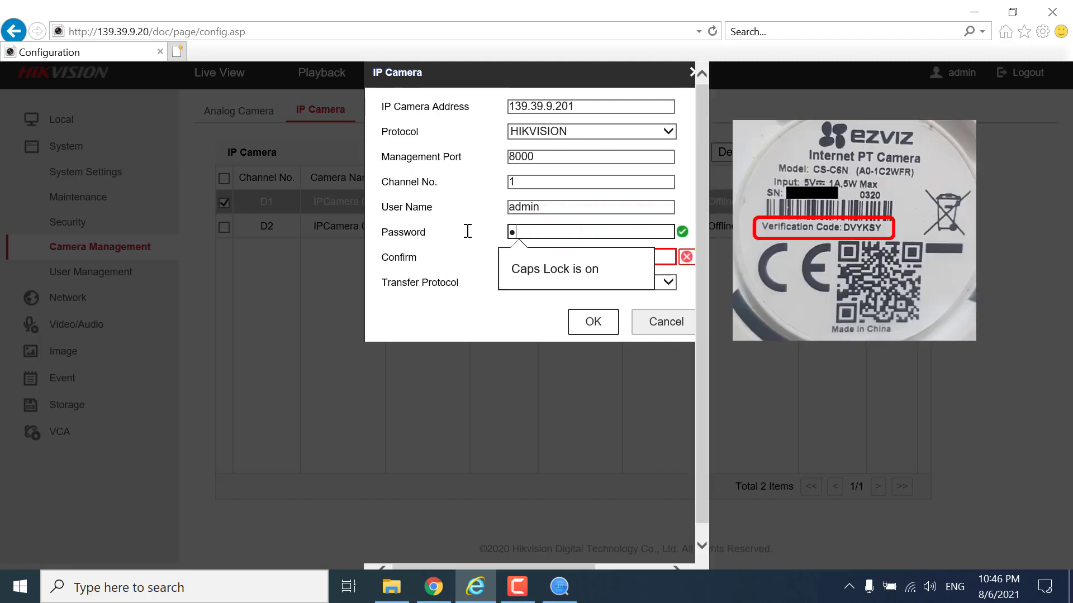
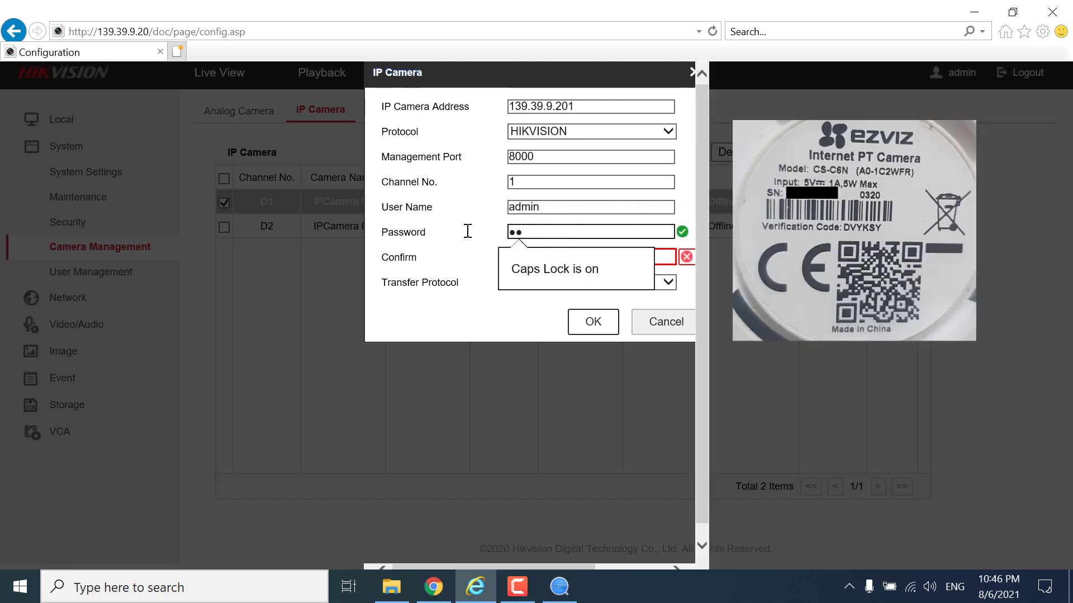
pyautogui.click(648, 258)
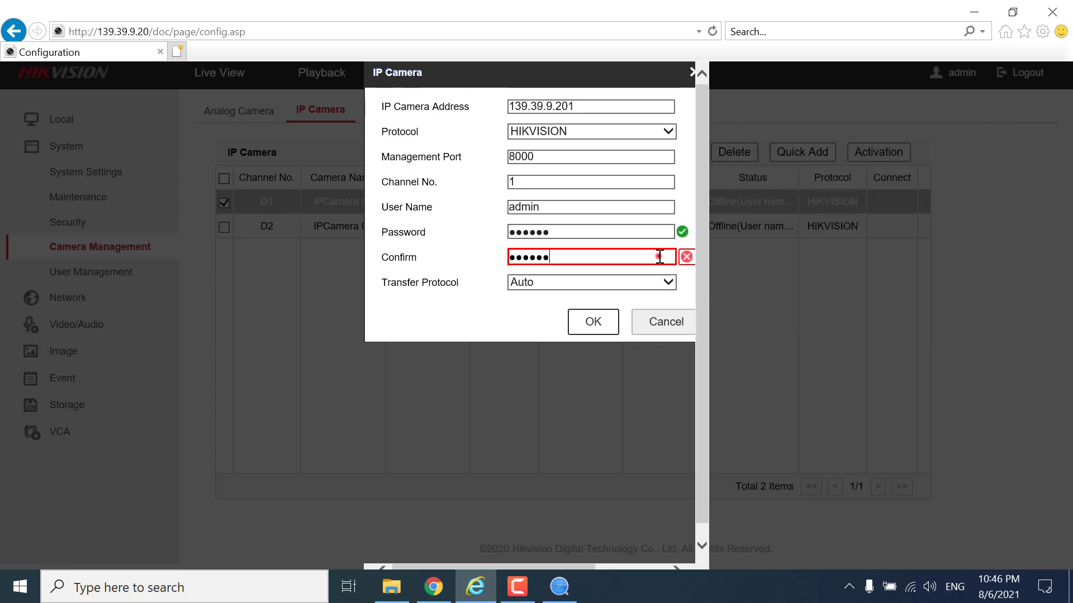
pyautogui.moveTo(642, 257); pyautogui.dragTo(496, 259)
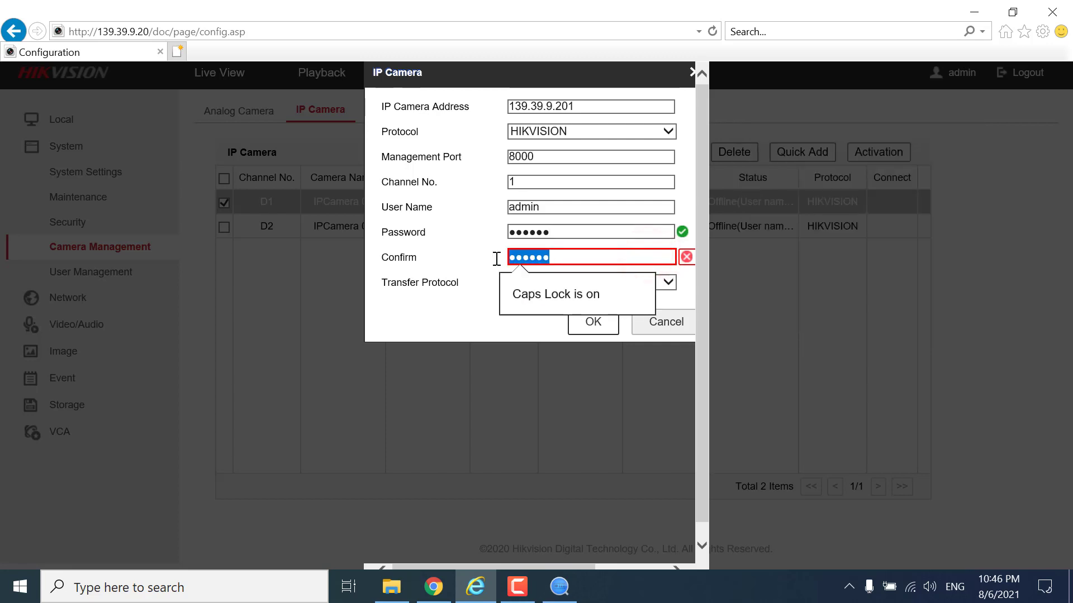
pyautogui.write('***')
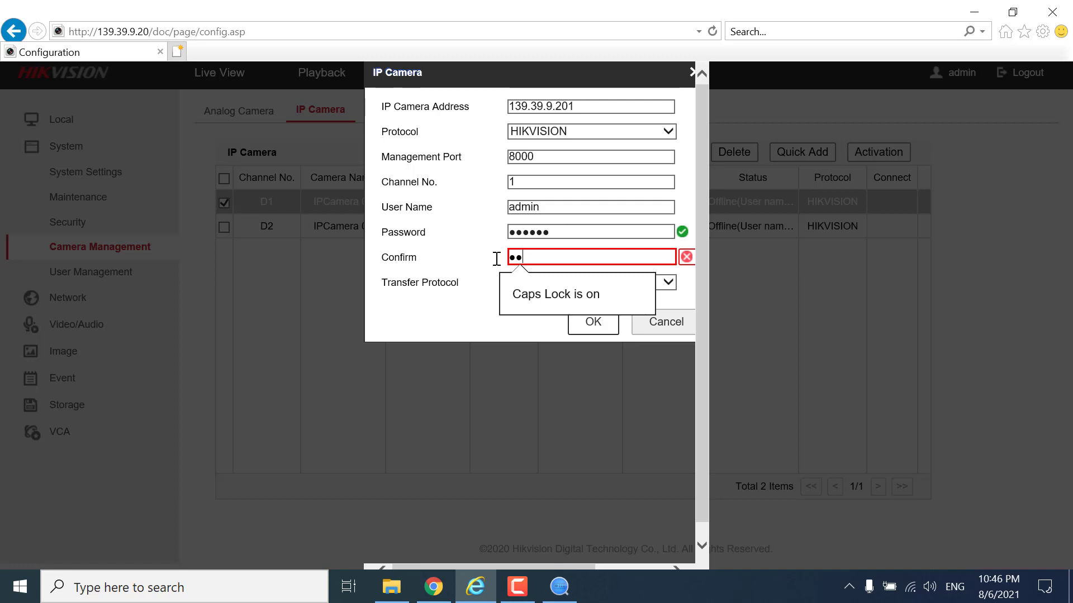
pyautogui.write('***')
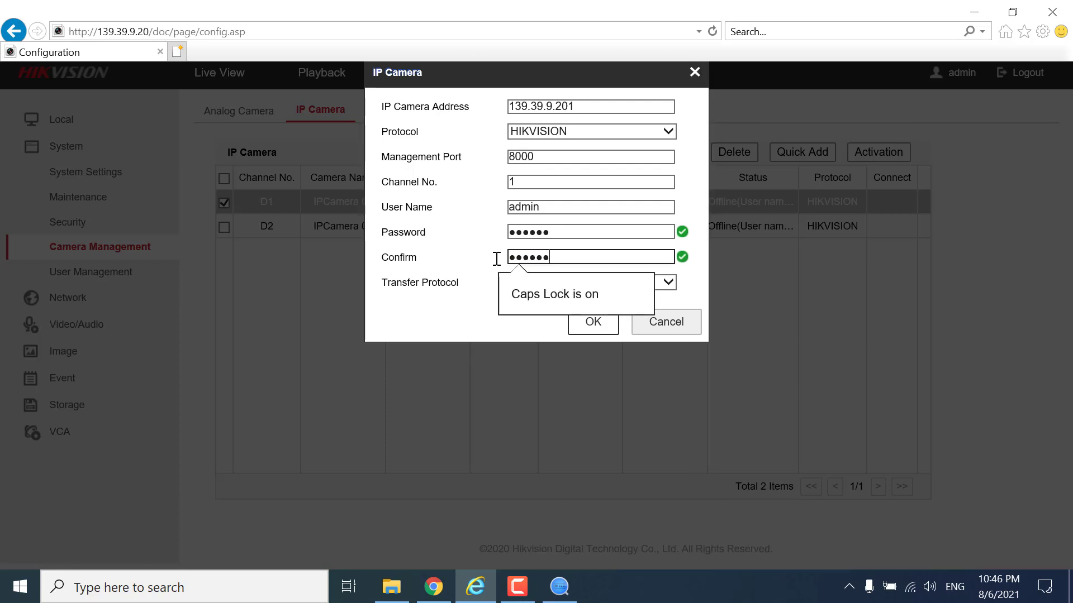
pyautogui.click(584, 322)
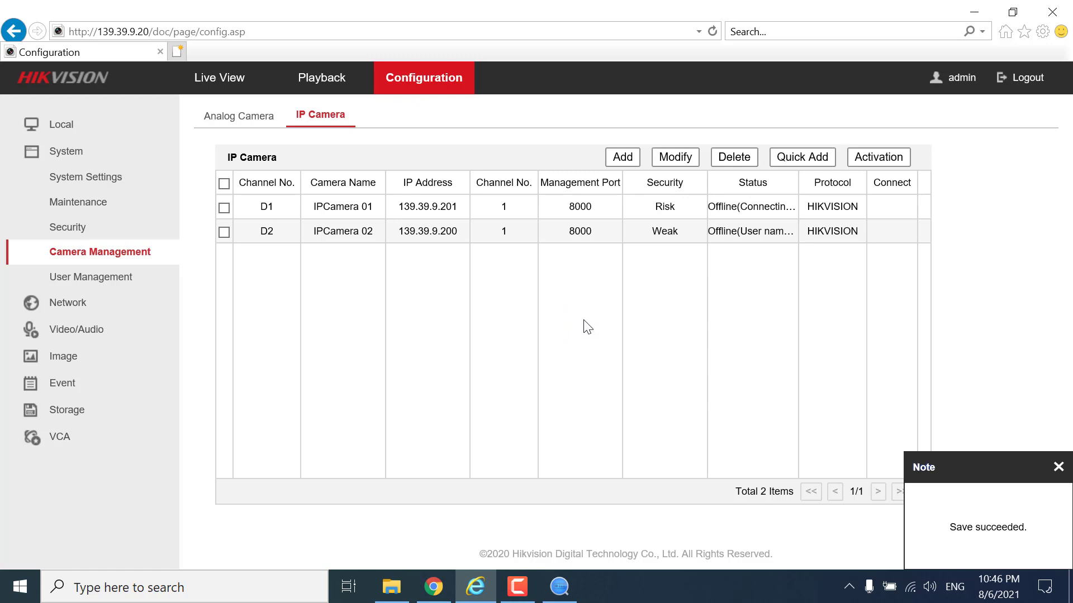
# Replace D2's password and confirmation with its verification code and save.
pyautogui.click(225, 233)
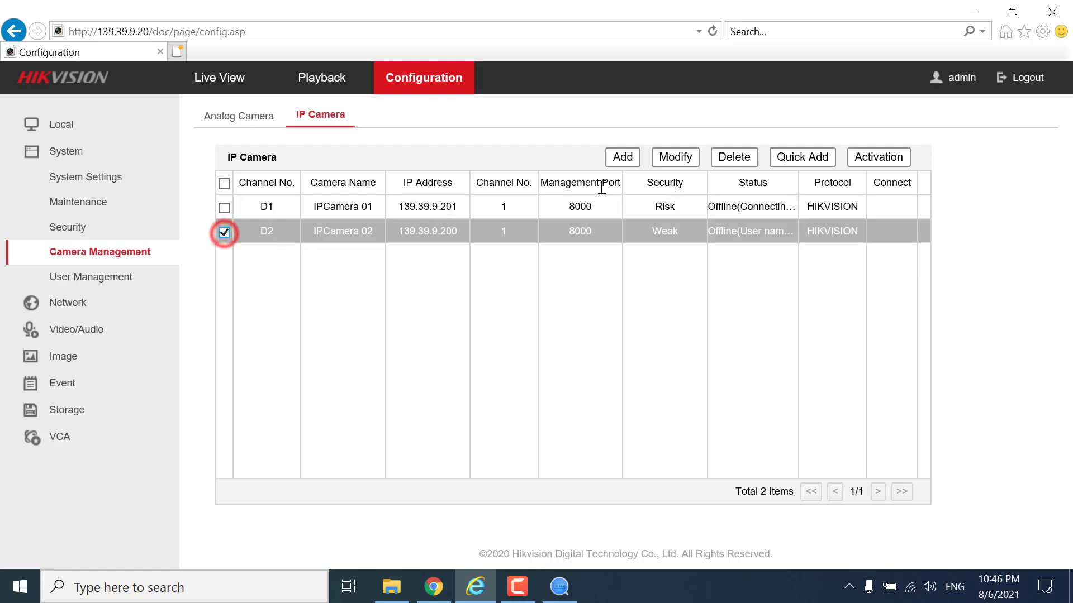
pyautogui.click(656, 168)
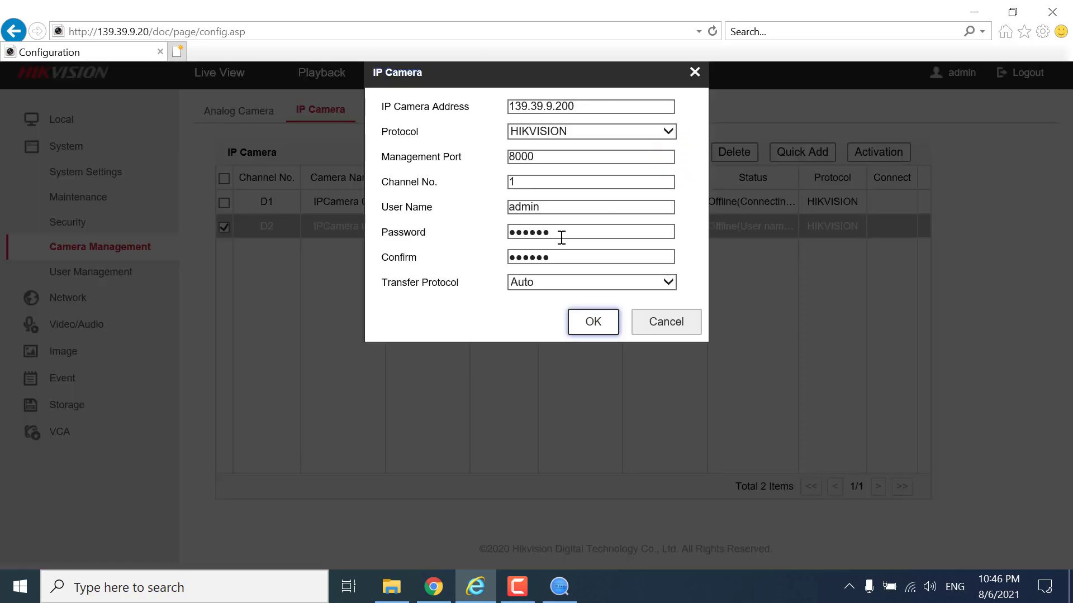
pyautogui.click(561, 234)
pyautogui.moveTo(561, 234); pyautogui.dragTo(506, 234)
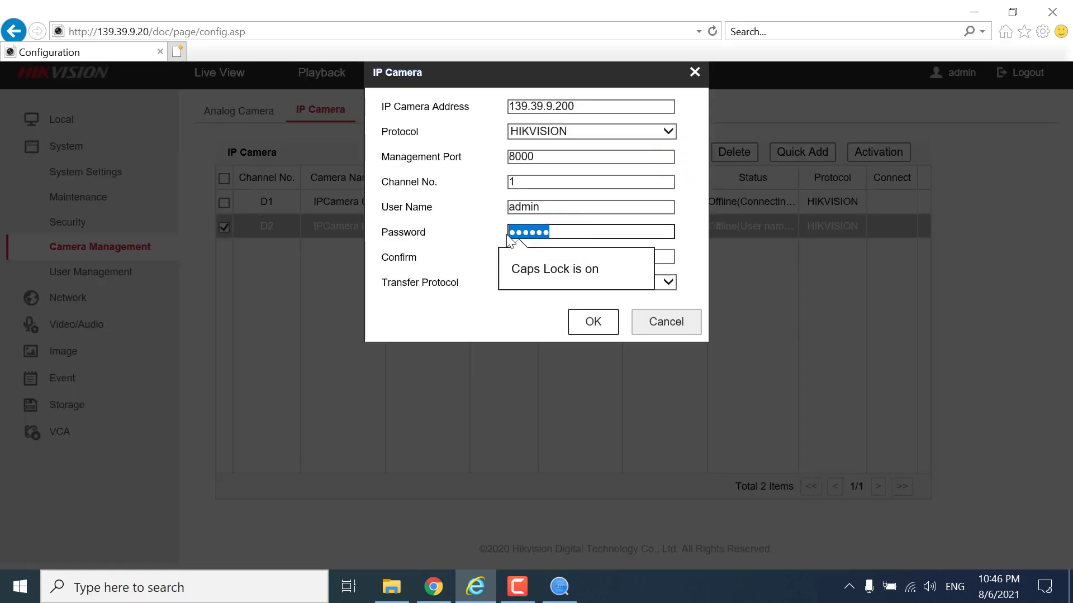
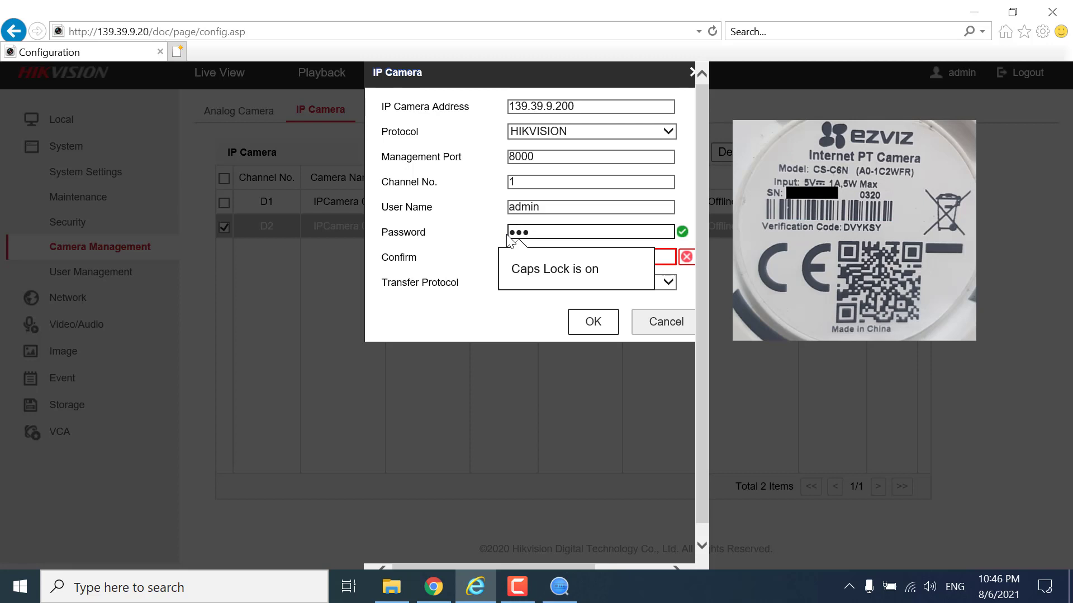
pyautogui.moveTo(663, 257); pyautogui.dragTo(511, 257)
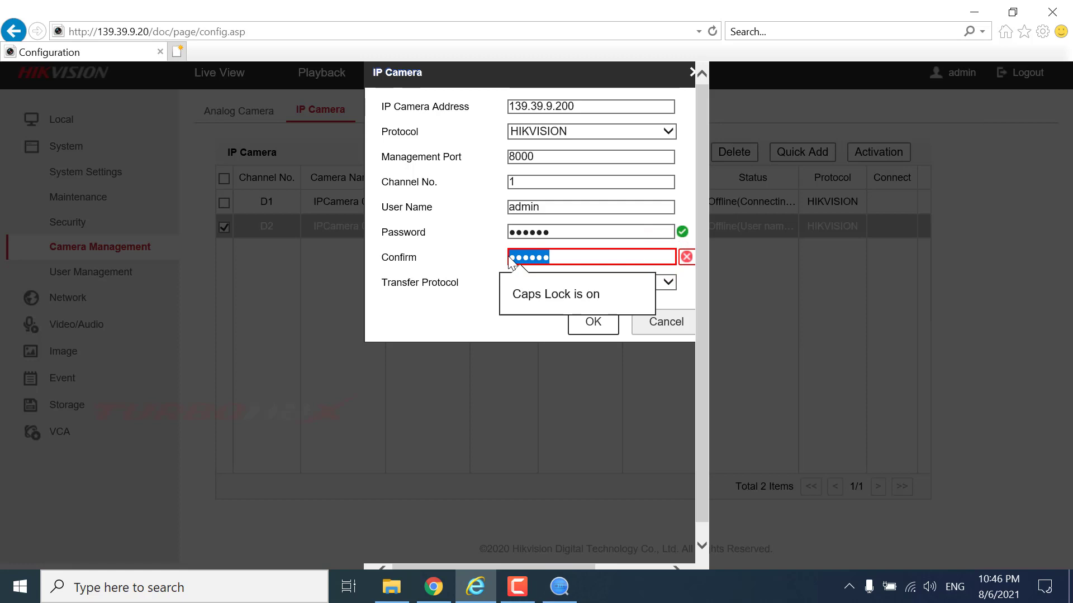
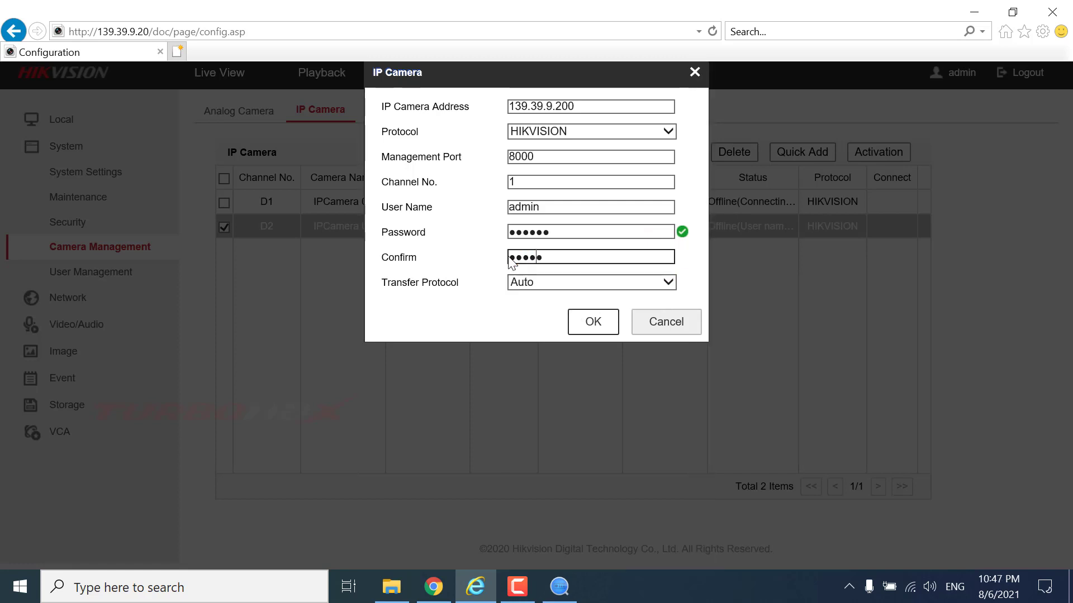
pyautogui.click(581, 324)
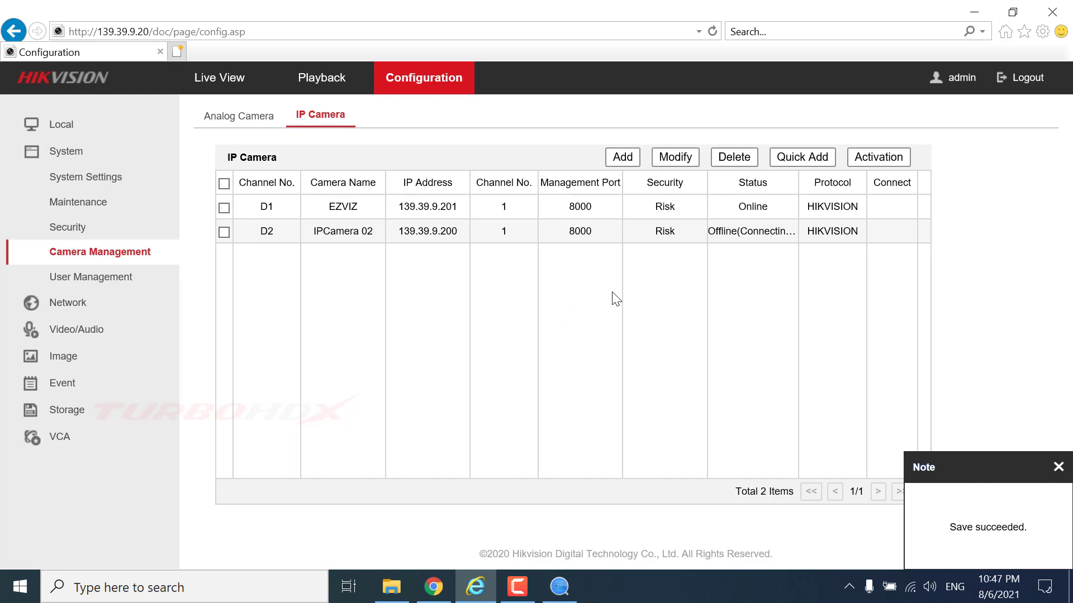
# Reload the IP Camera list and confirm D1 and D2 show EZVIZ and Online.
pyautogui.click(111, 278)
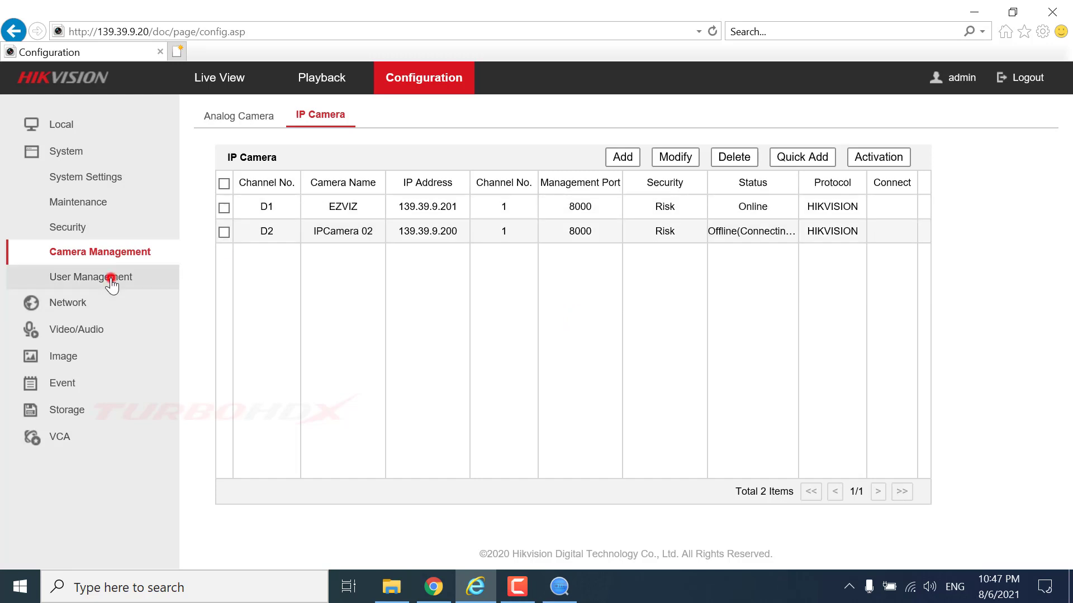
pyautogui.click(135, 250)
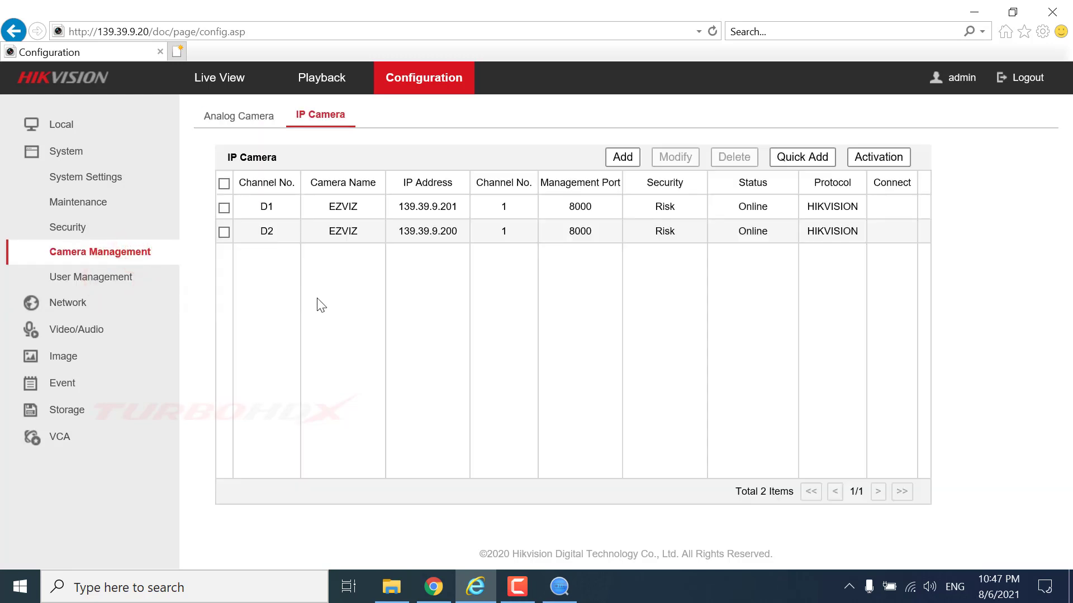
pyautogui.moveTo(735, 232); pyautogui.dragTo(779, 239)
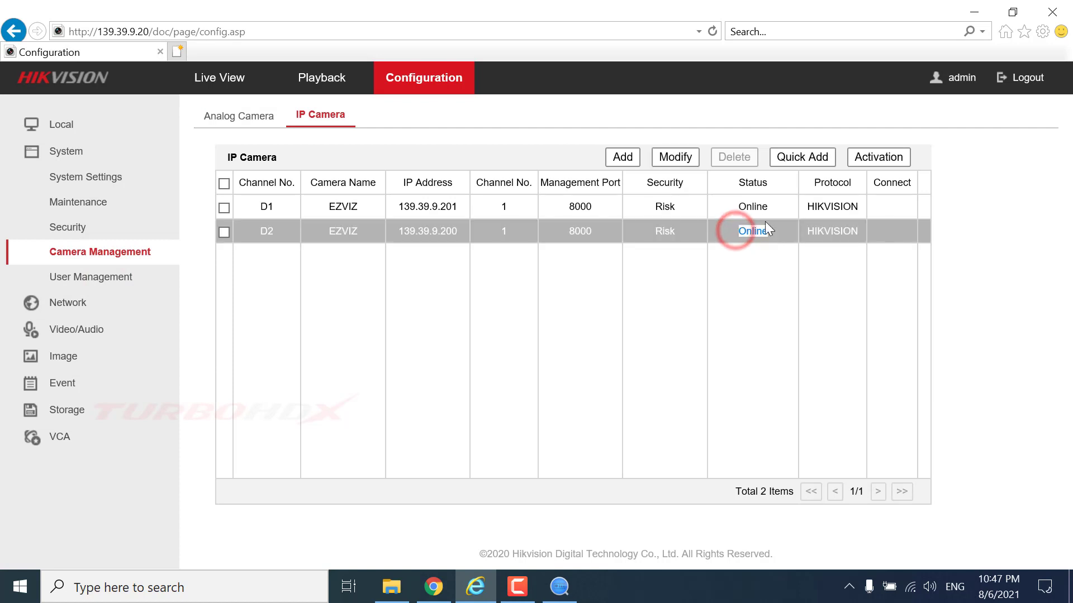
pyautogui.moveTo(738, 209); pyautogui.dragTo(773, 216)
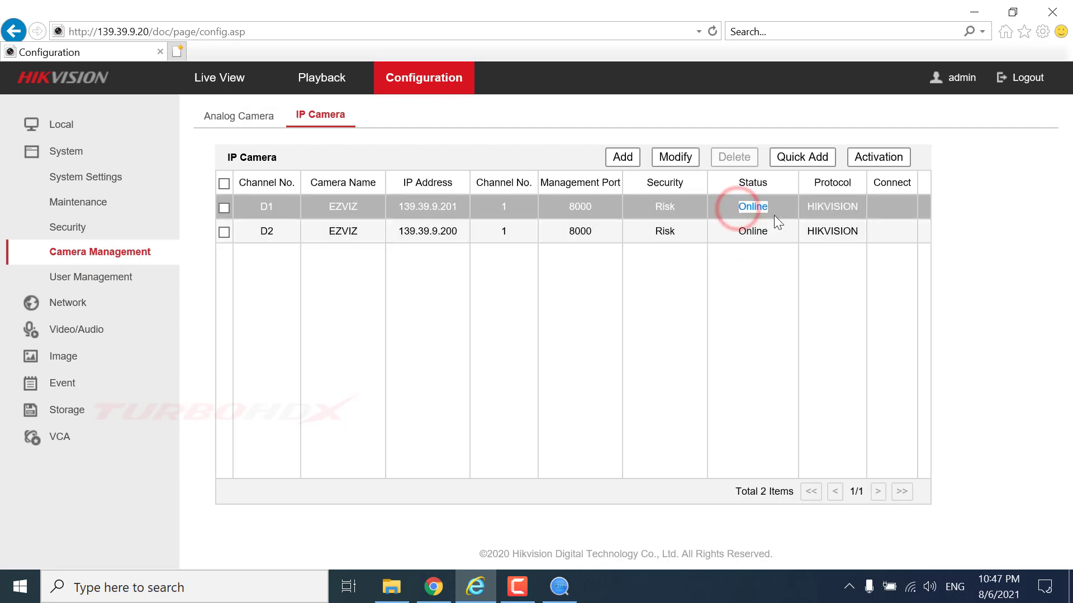
pyautogui.click(740, 251)
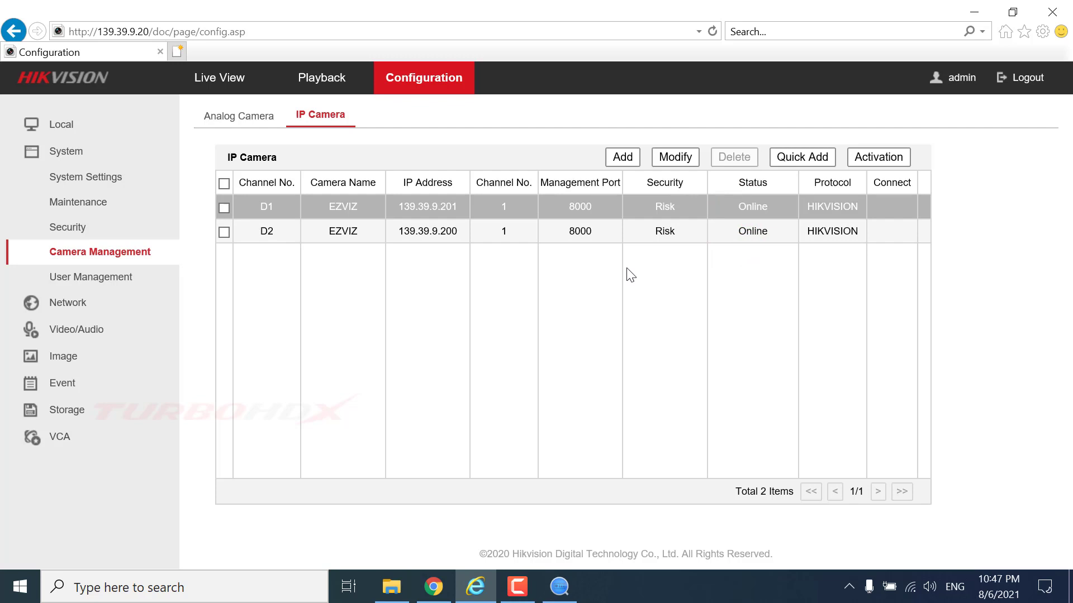
# Start all live feeds, then read model DS-7204HGHI-F1 in System Settings.
pyautogui.click(222, 80)
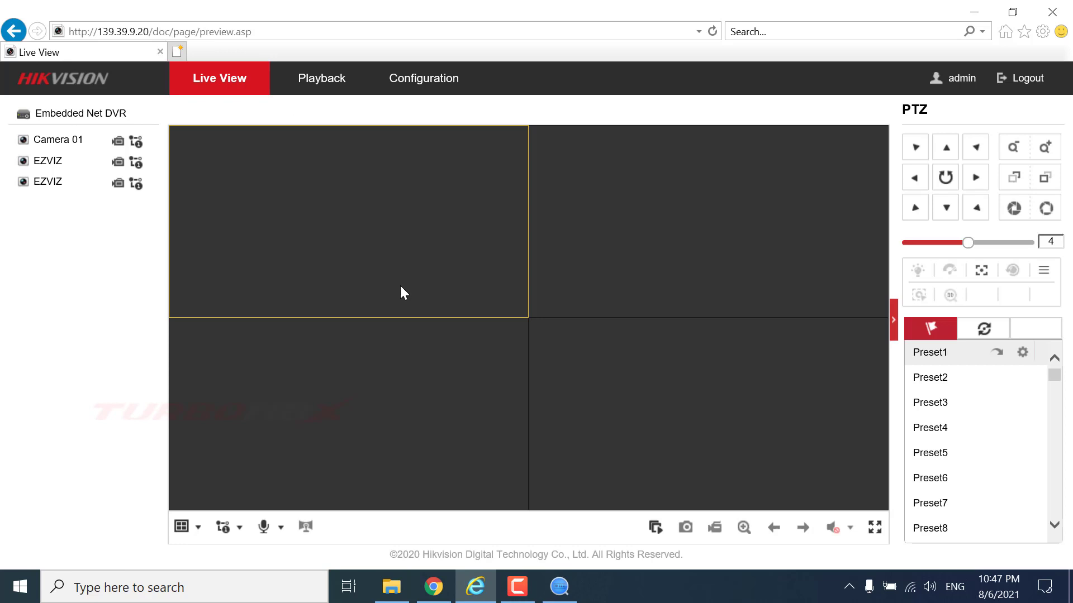
pyautogui.click(653, 527)
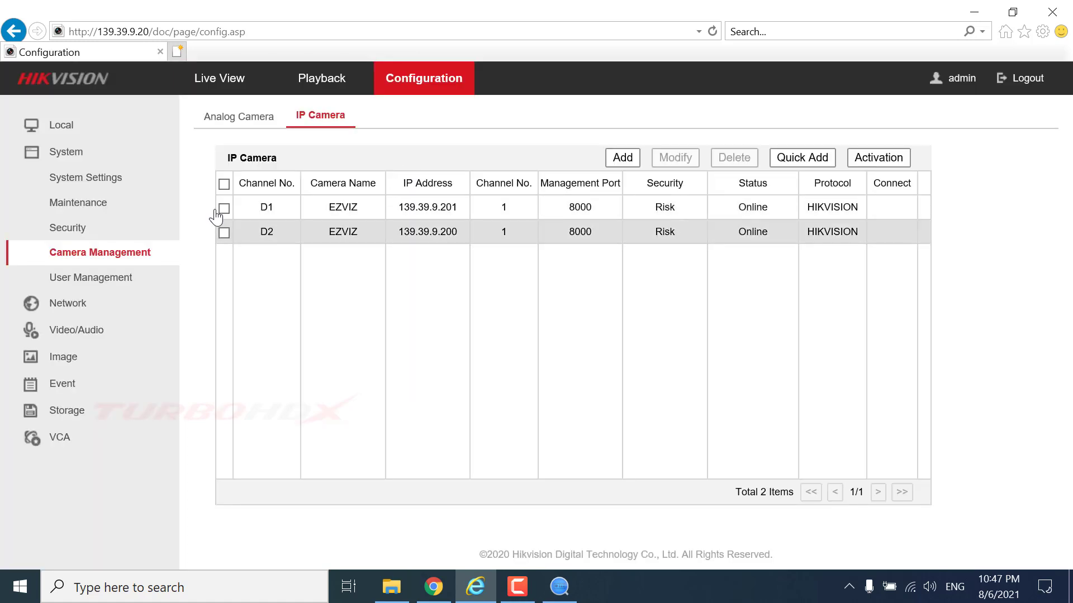
pyautogui.click(92, 176)
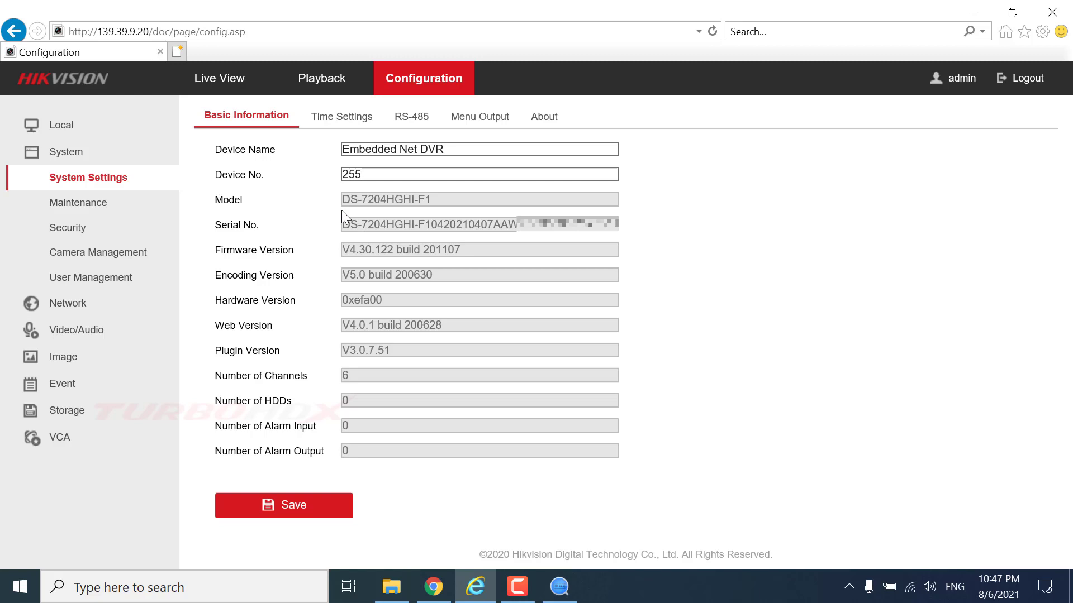
pyautogui.moveTo(406, 208); pyautogui.dragTo(431, 205)
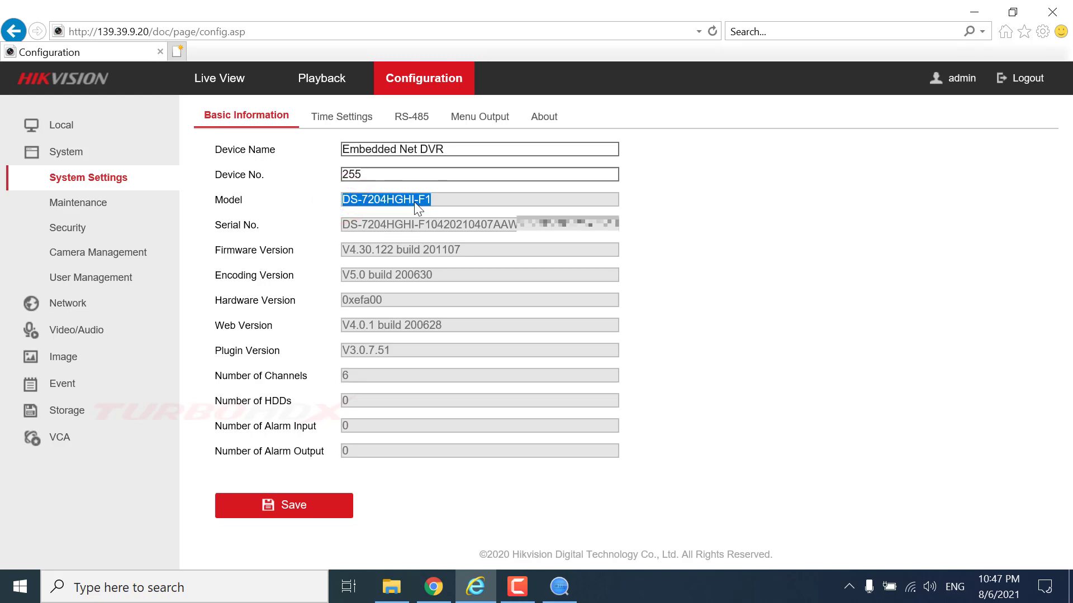
pyautogui.click(413, 202)
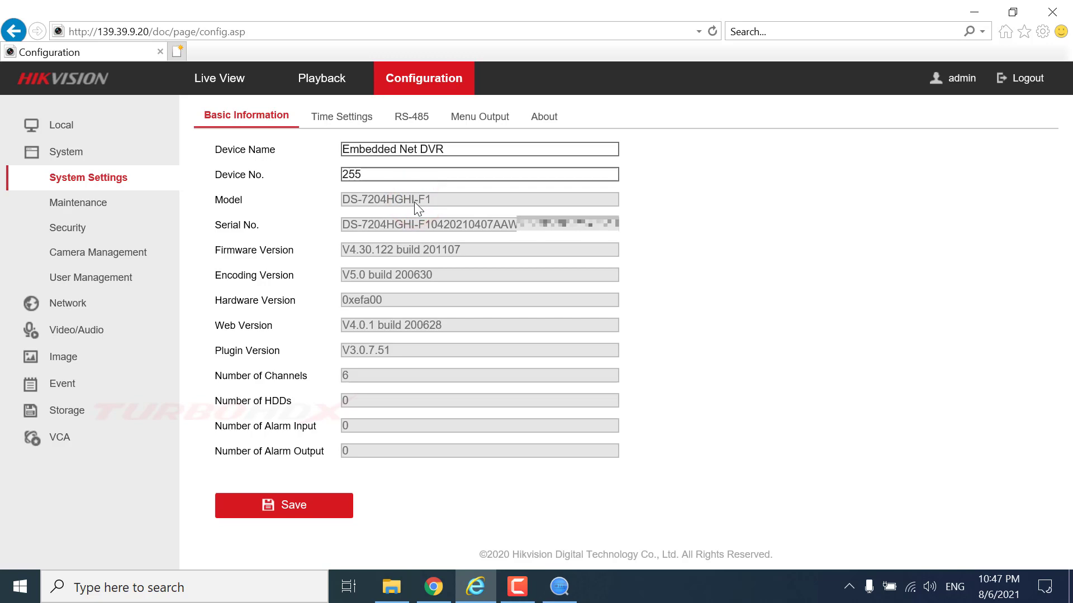
pyautogui.click(82, 332)
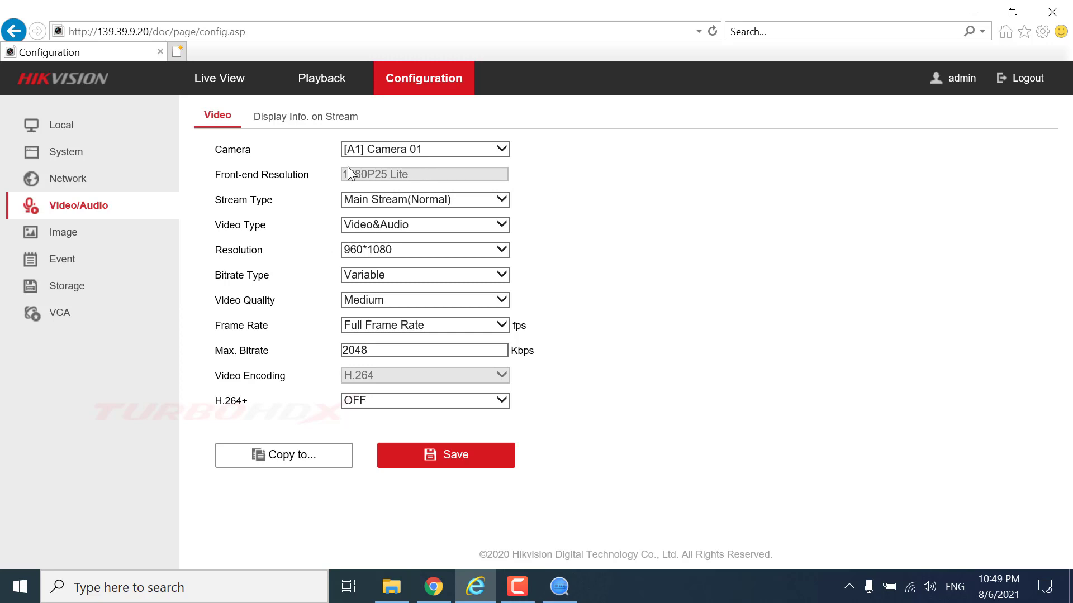
# Set [D1] EZVIZ's main stream video encoding to H.264 and save.
pyautogui.click(369, 149)
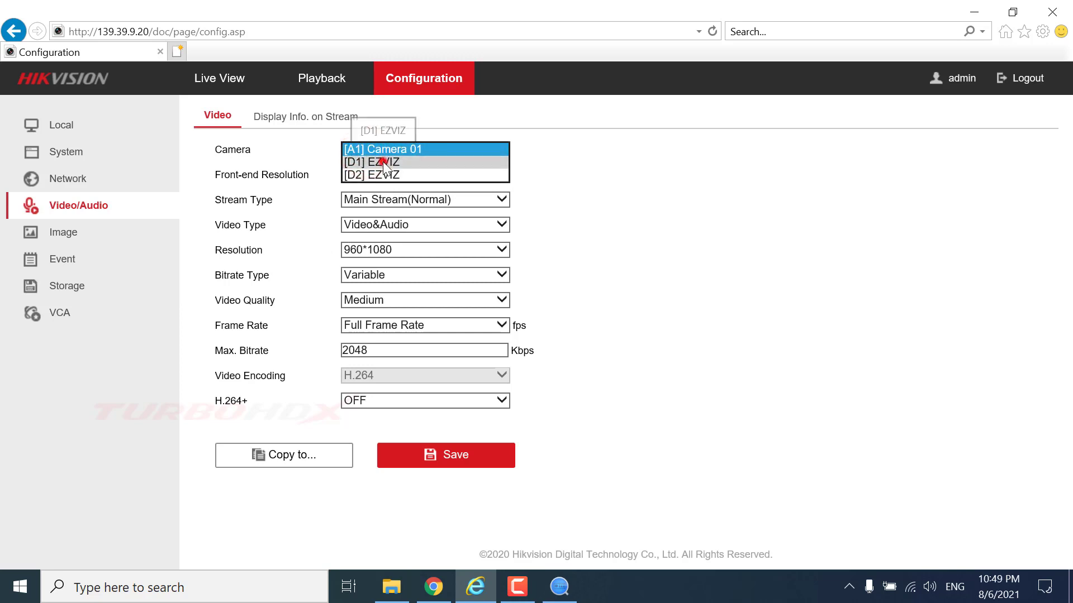
pyautogui.click(383, 162)
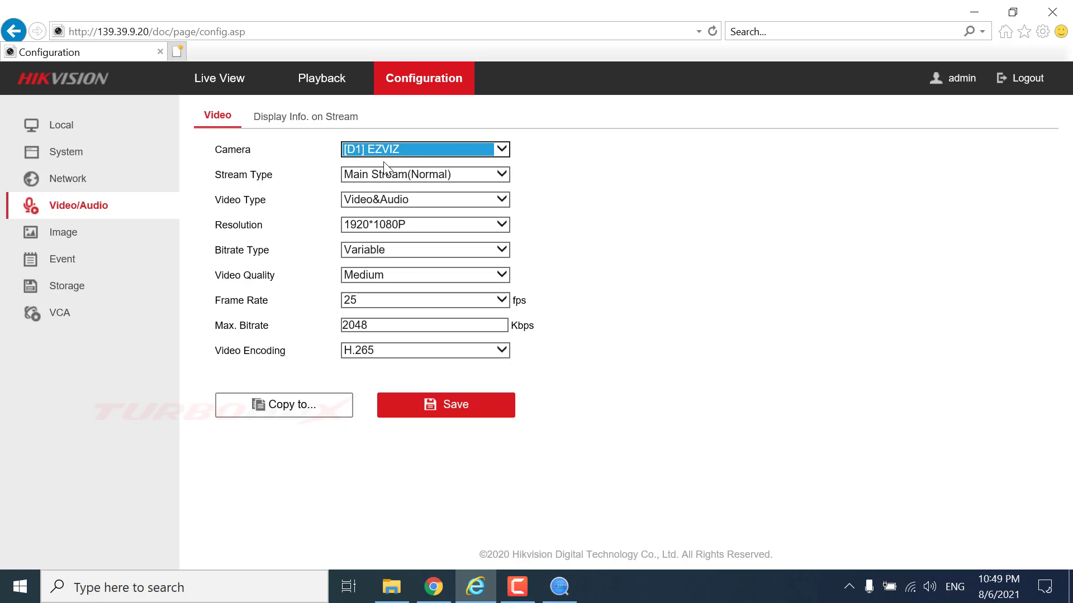
pyautogui.click(392, 149)
pyautogui.click(373, 162)
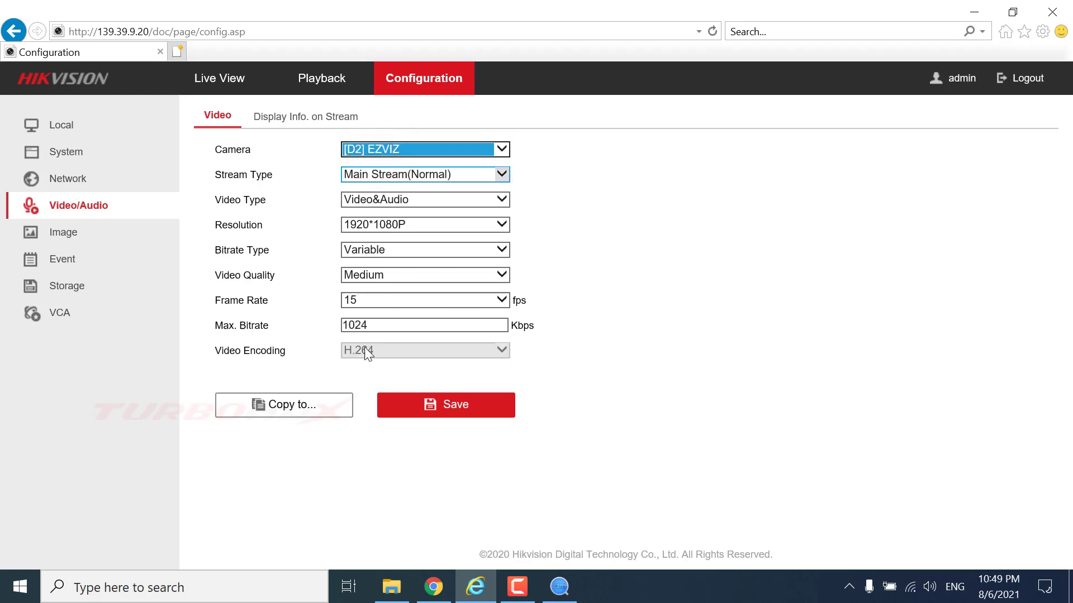
pyautogui.click(393, 147)
pyautogui.click(389, 136)
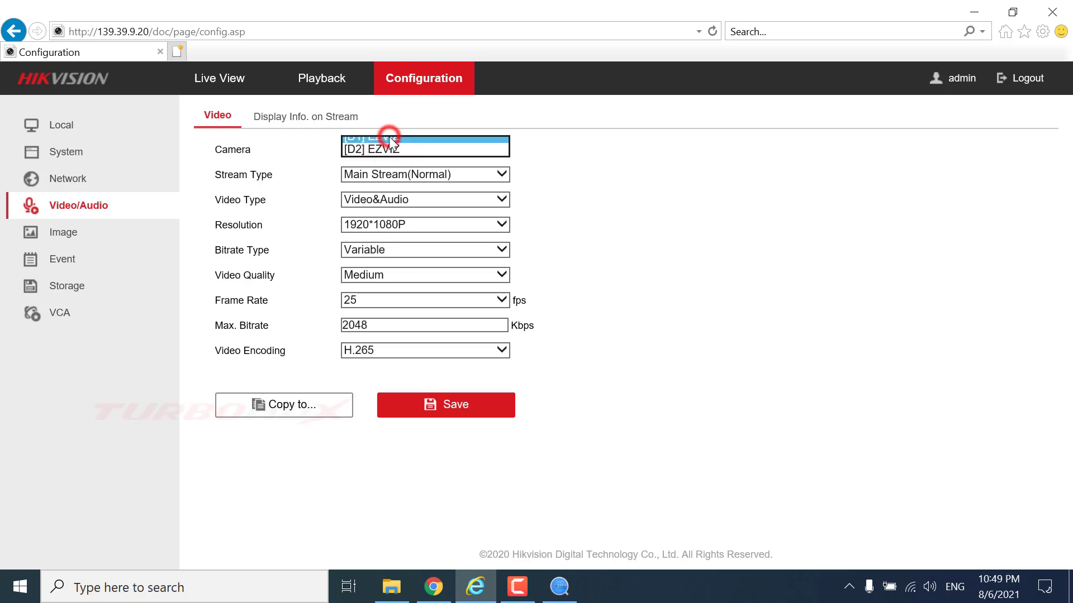
pyautogui.click(377, 349)
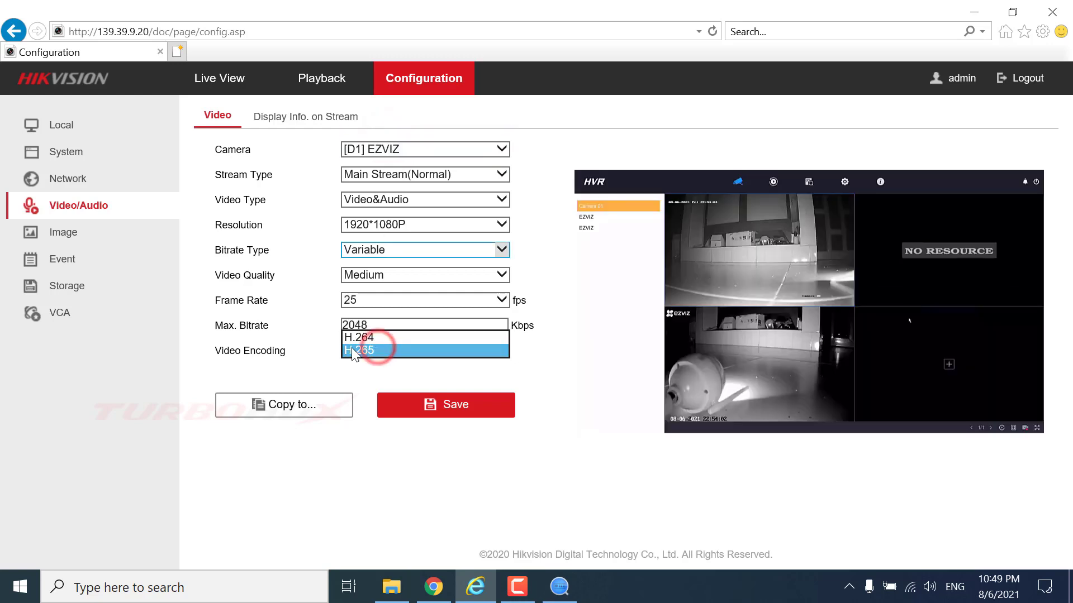
pyautogui.click(354, 351)
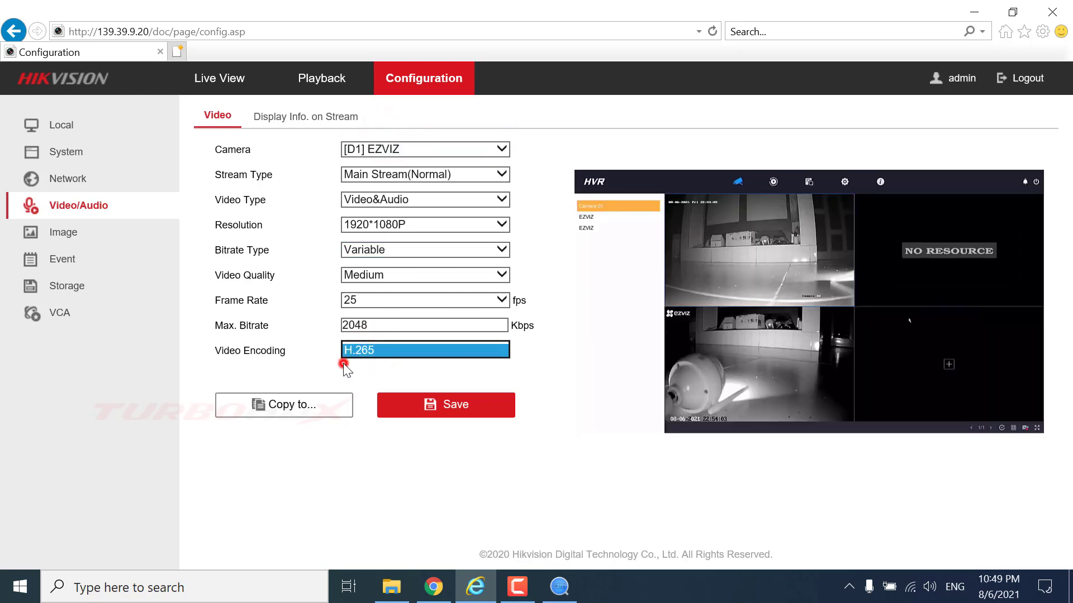
pyautogui.click(390, 350)
pyautogui.click(361, 337)
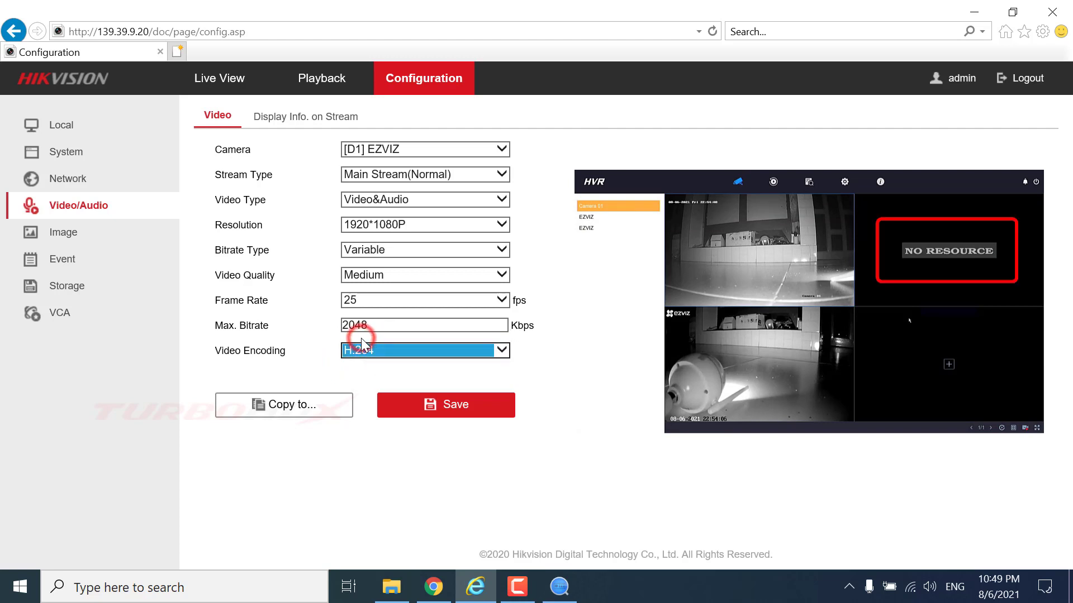
pyautogui.click(435, 405)
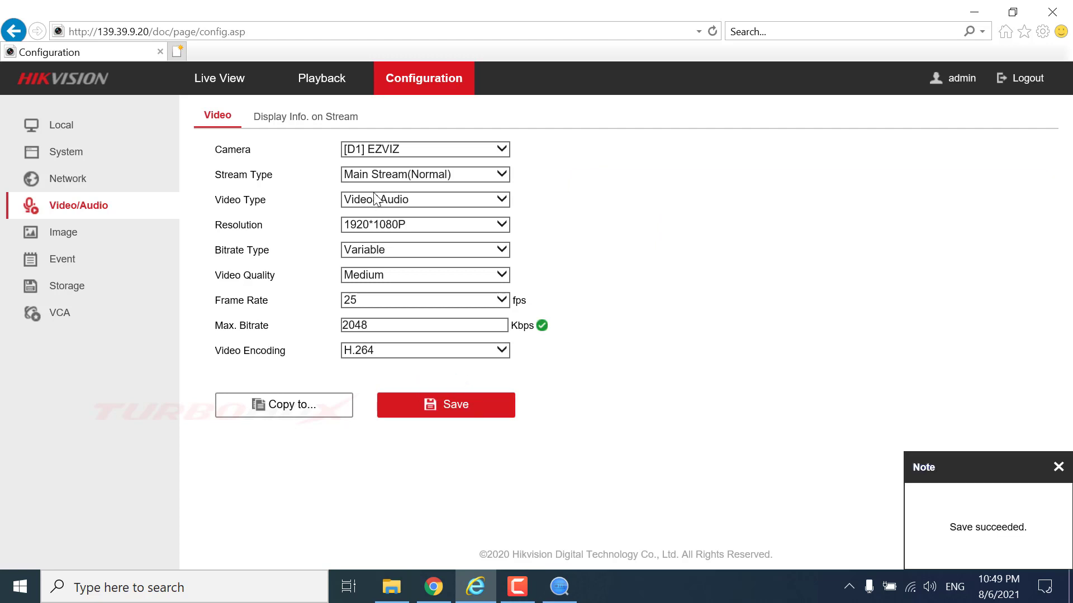
# Set D1's Sub-stream encoding to H.264, save, and return to Live View.
pyautogui.click(405, 177)
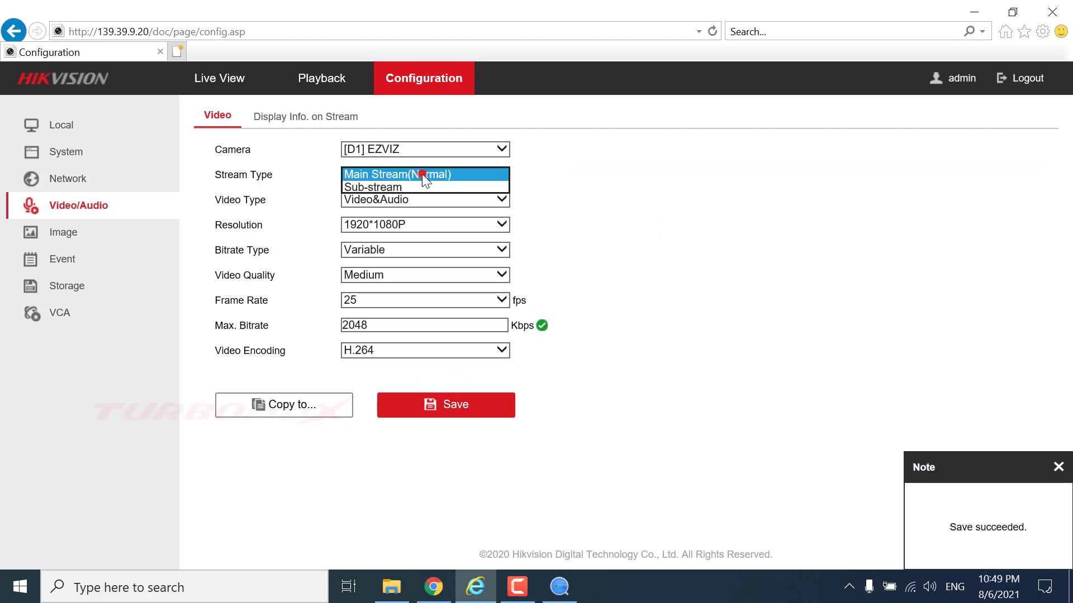
pyautogui.click(363, 187)
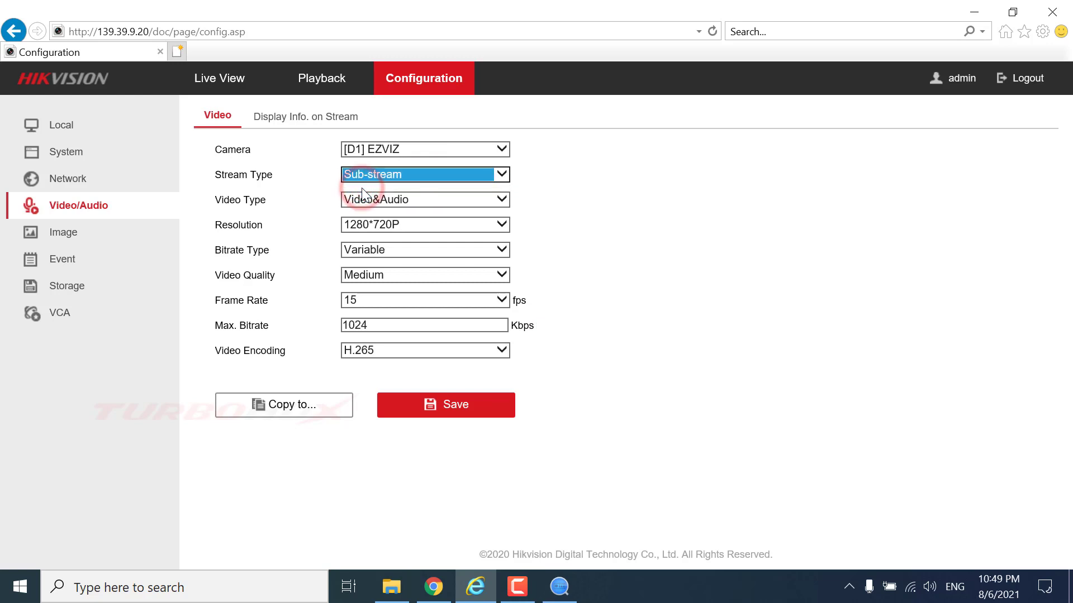
pyautogui.click(378, 352)
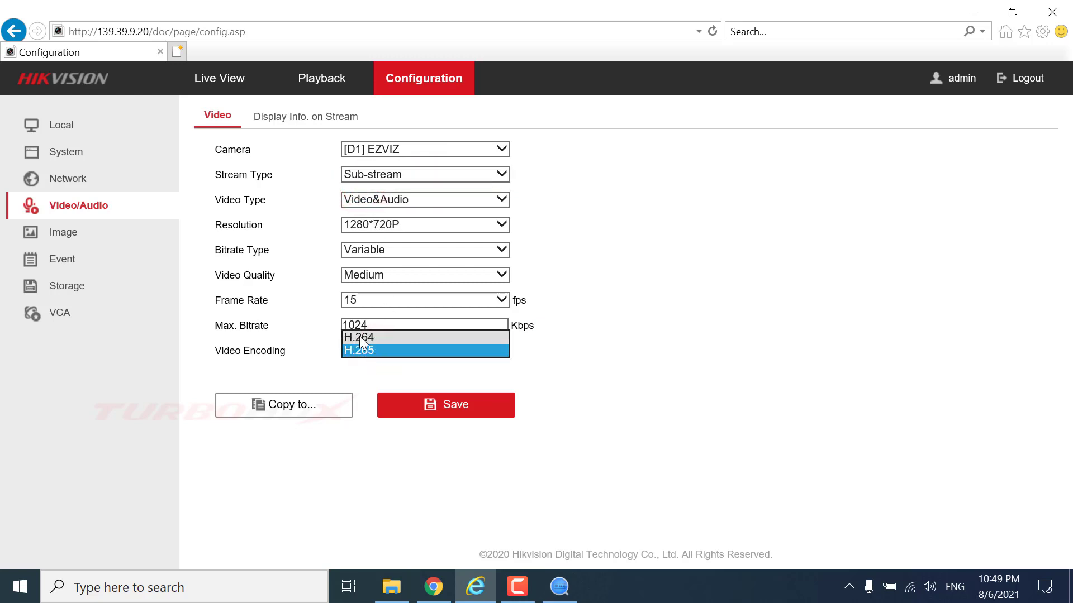
pyautogui.click(360, 336)
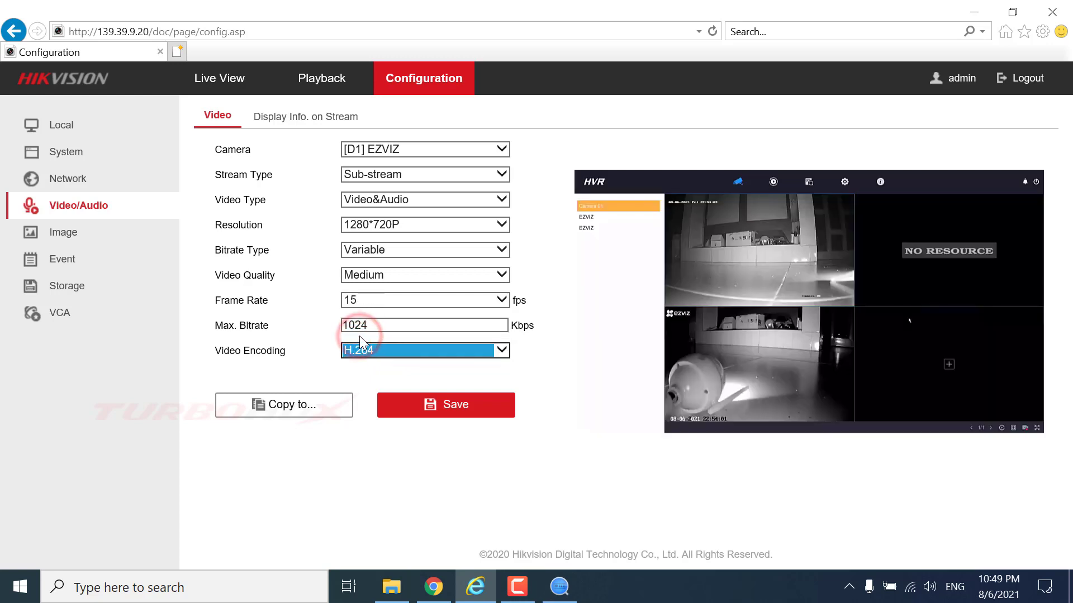
pyautogui.click(446, 408)
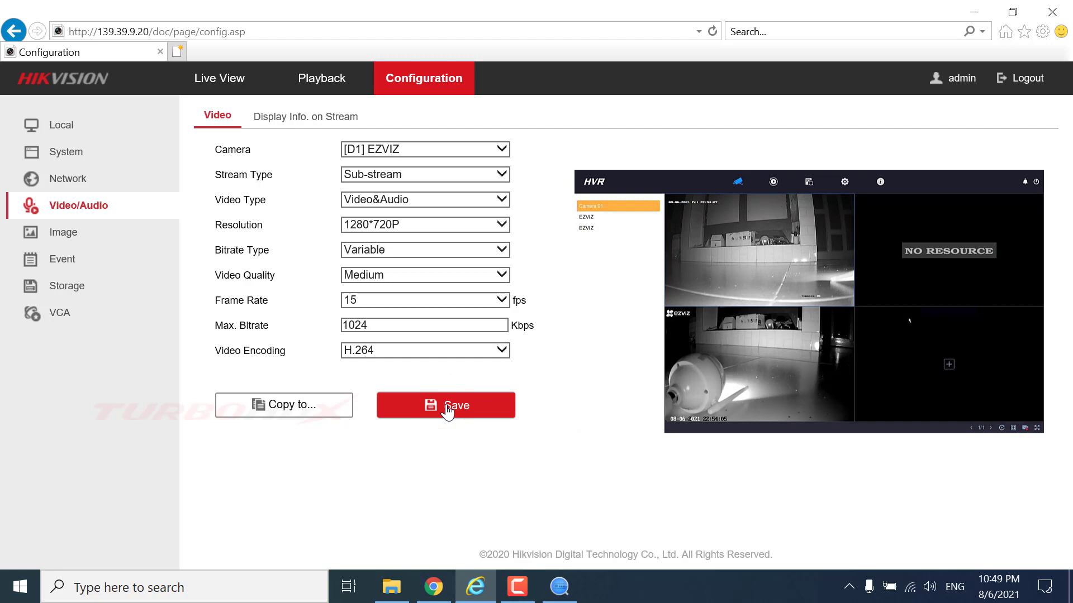
pyautogui.click(446, 411)
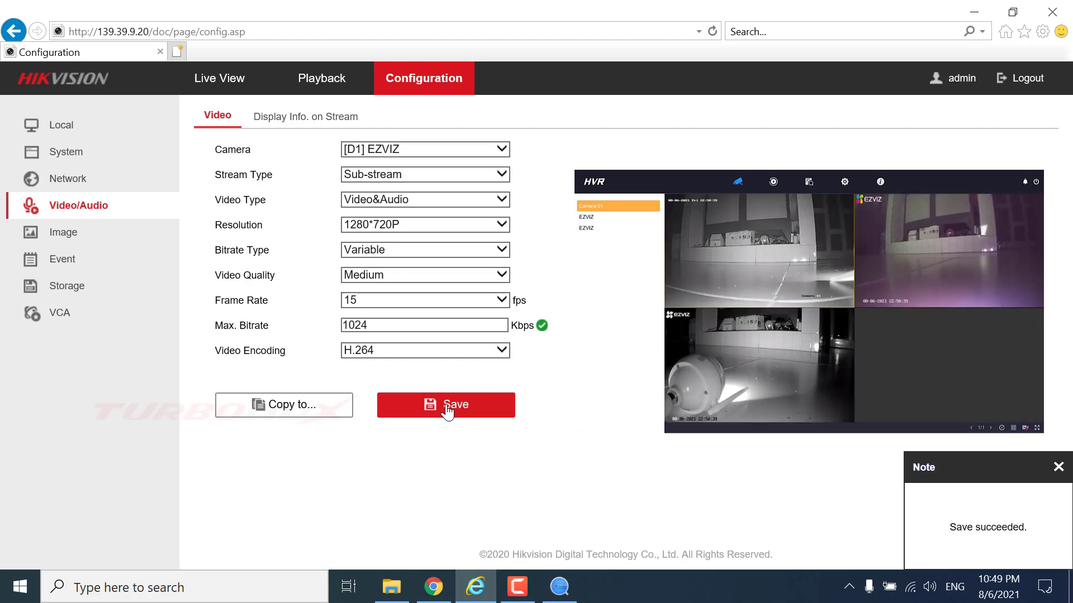
pyautogui.click(228, 82)
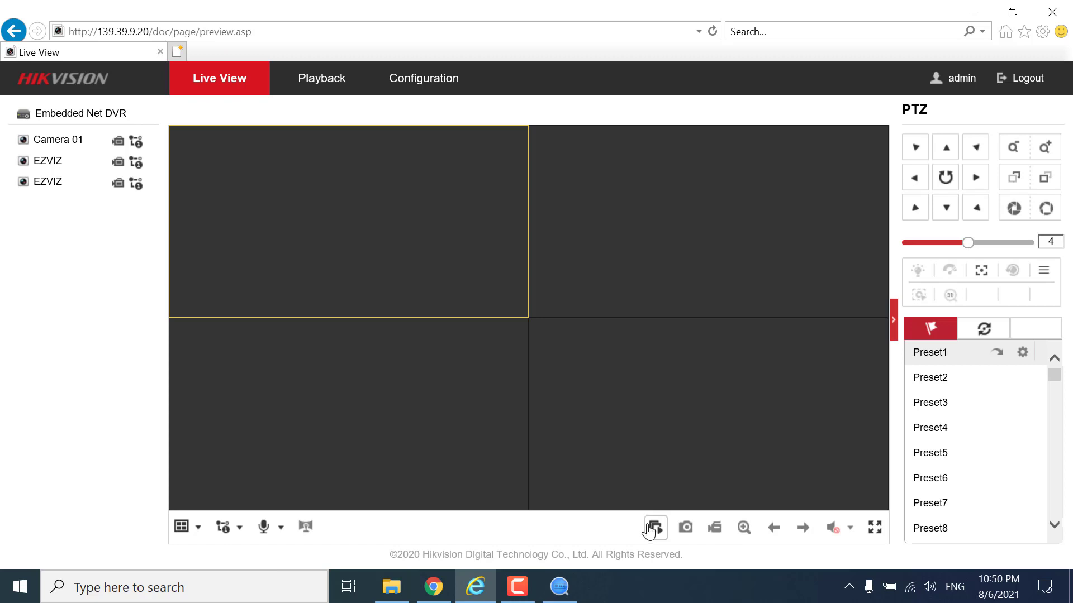
# Start live video so Camera 01 and both EZVIZ feeds play in the grid.
pyautogui.click(654, 527)
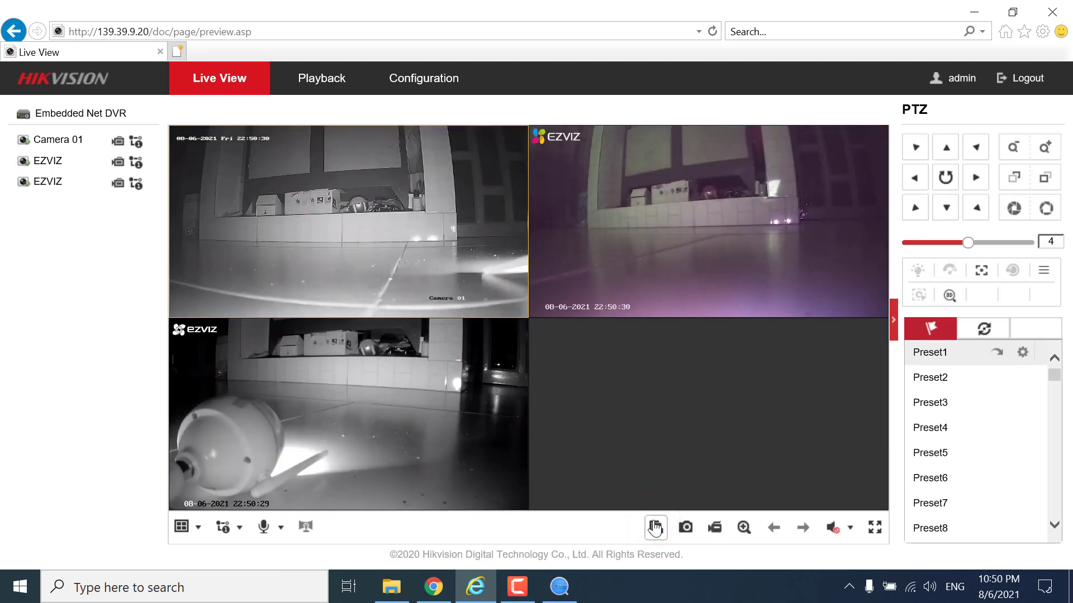